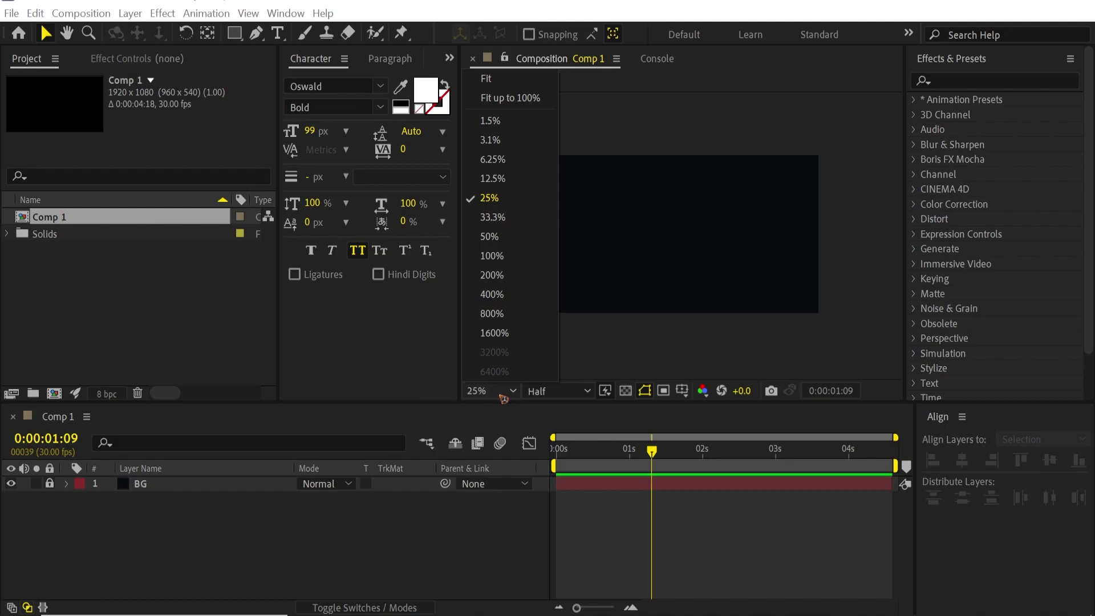
Fit the composition in the viewer and create a text layer reading "glitch".
left_click(505, 79)
left_click(278, 33)
left_click(621, 254)
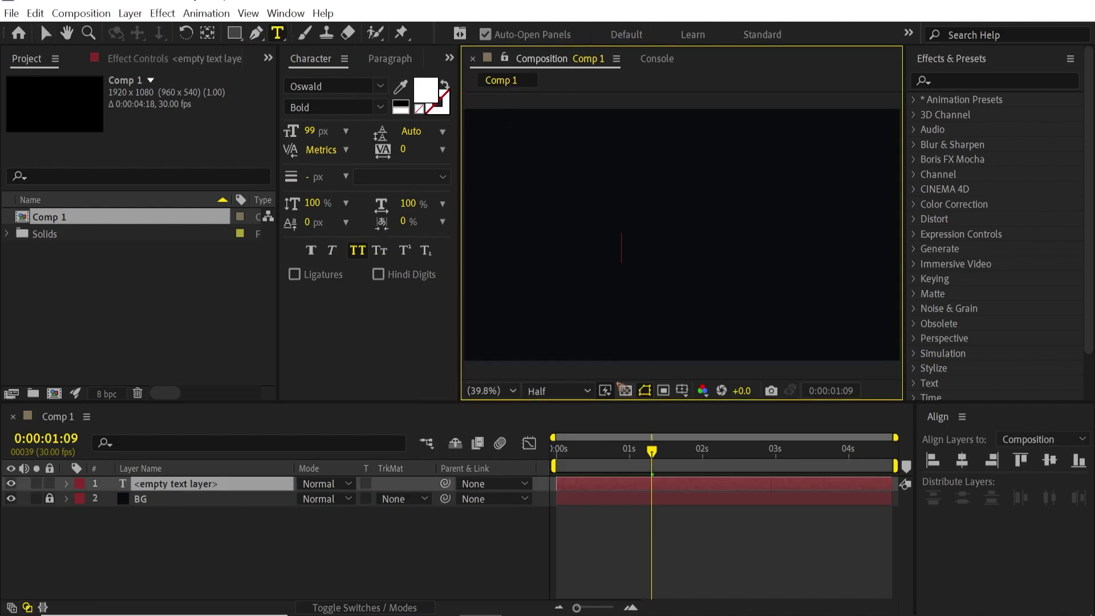
type("glitch")
left_click(47, 33)
Centre the glitch text horizontally and vertically in the composition and move its anchor point to the text's centre.
left_click(962, 460)
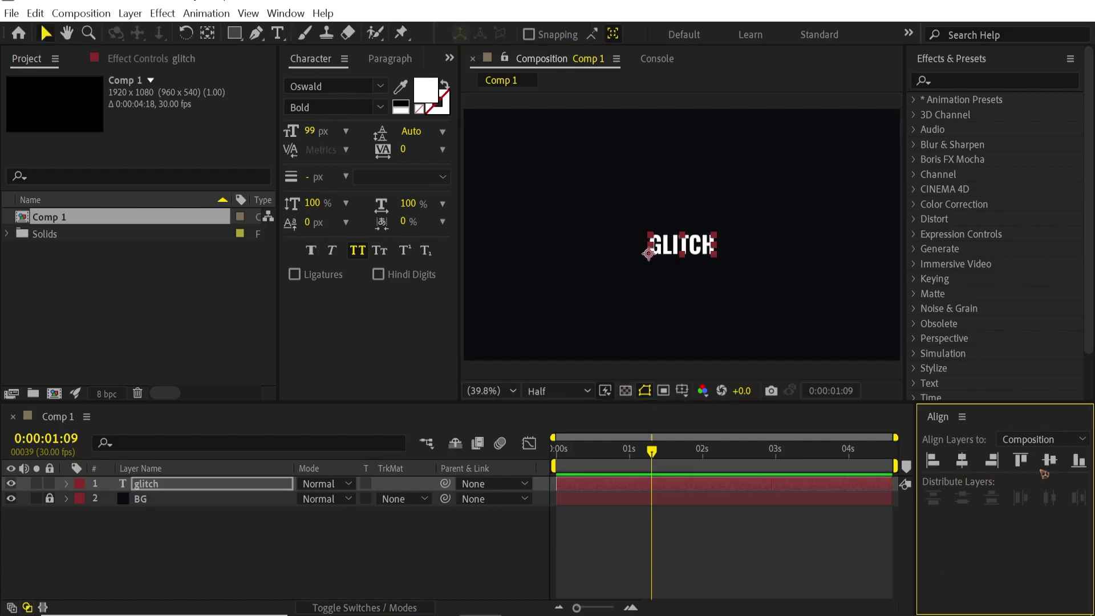
left_click(1050, 460)
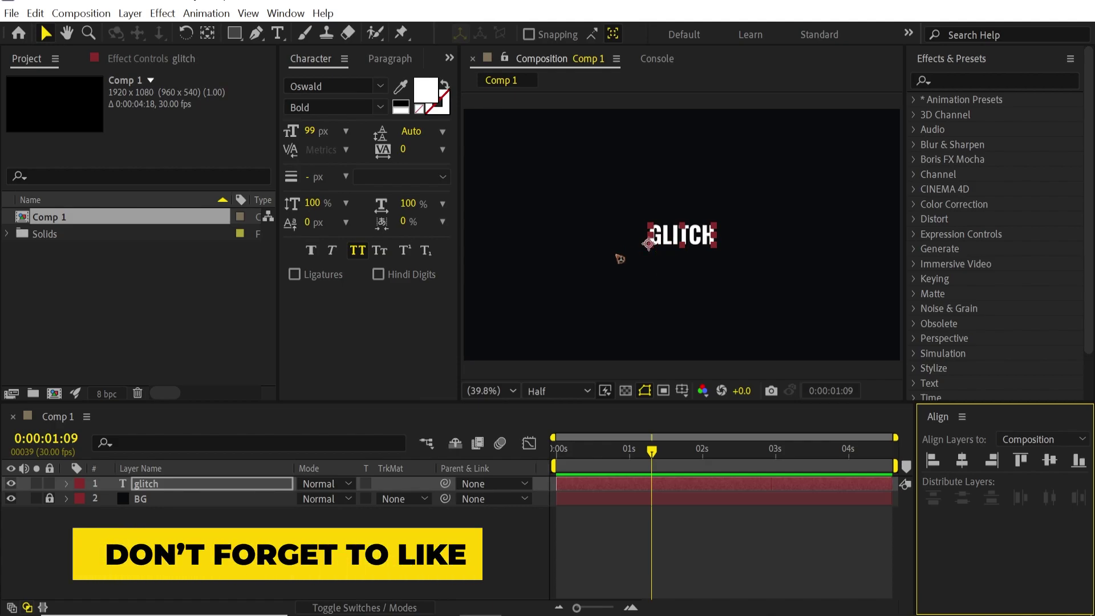
key("ctrl+alt+Home")
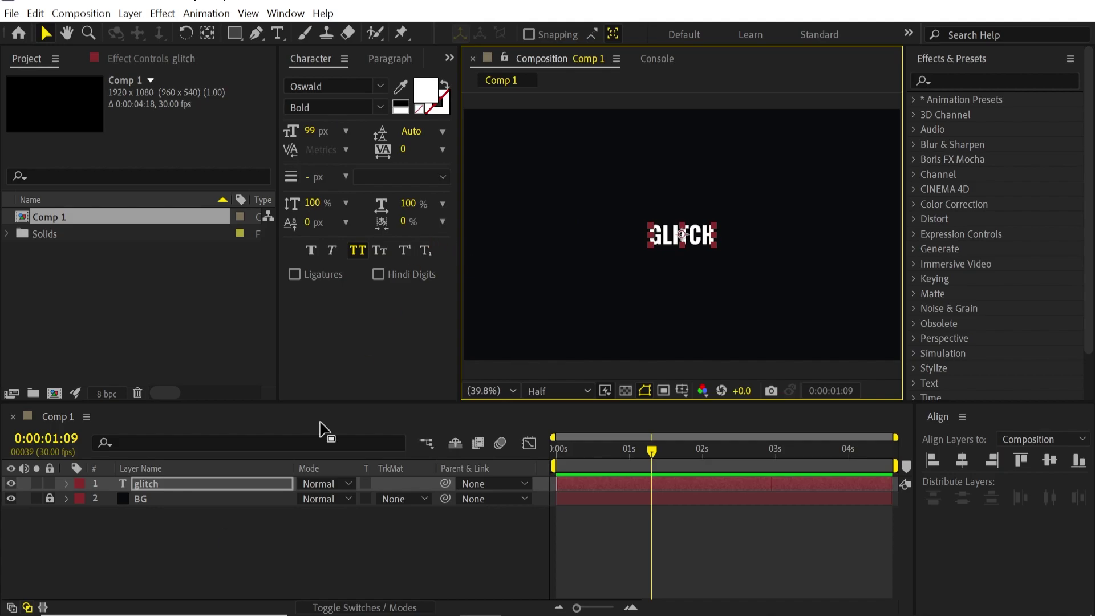
Add an Opacity animator to the glitch text layer and set its opacity to 0%.
left_click(68, 484)
left_click_drag(355, 402, 356, 368)
left_click(427, 465)
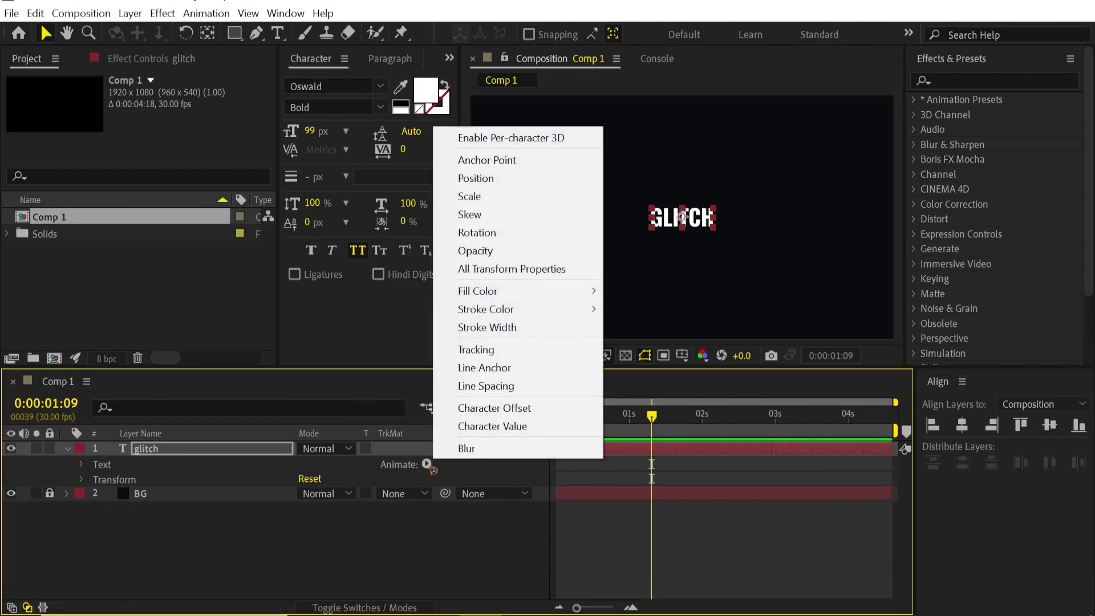
left_click(512, 252)
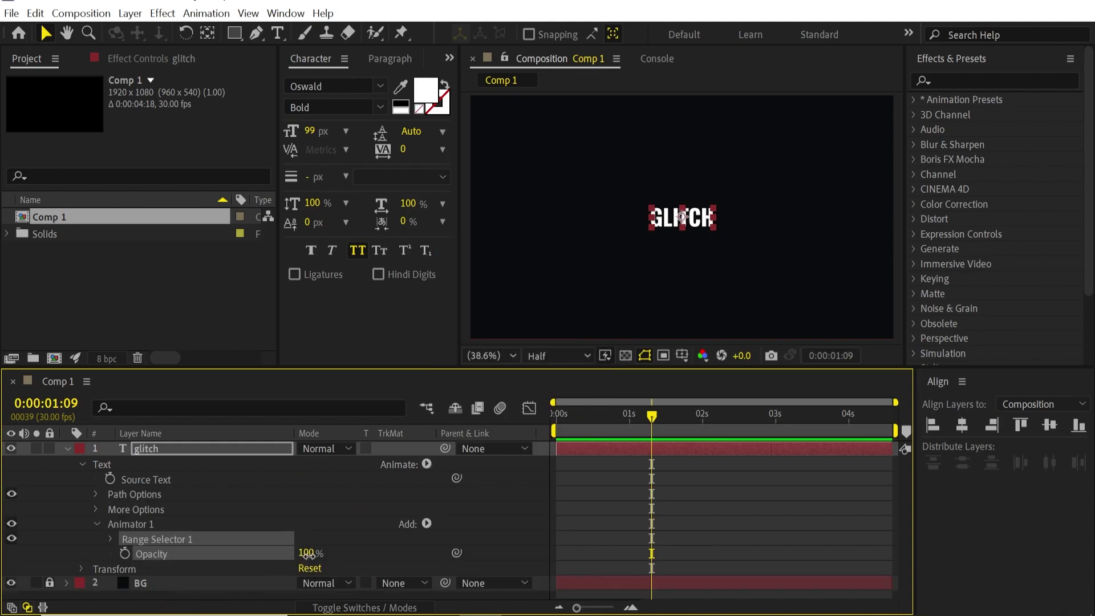
left_click_drag(306, 553, 150, 559)
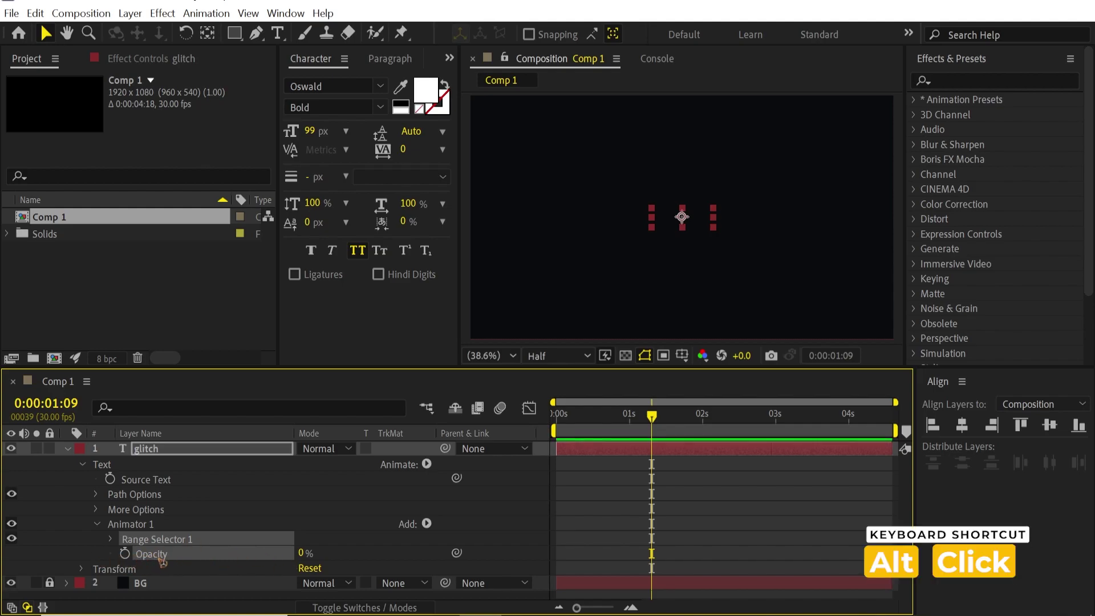
Add the expression wiggle(10,80) to the text animator's Opacity property.
left_click(125, 556, "alt")
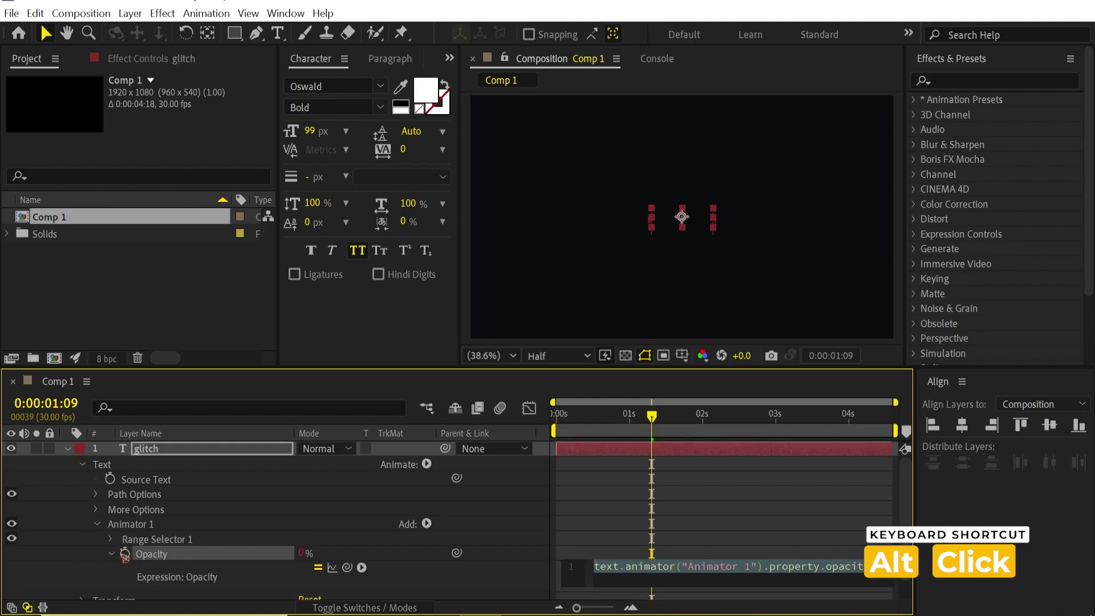
type("wiggle")
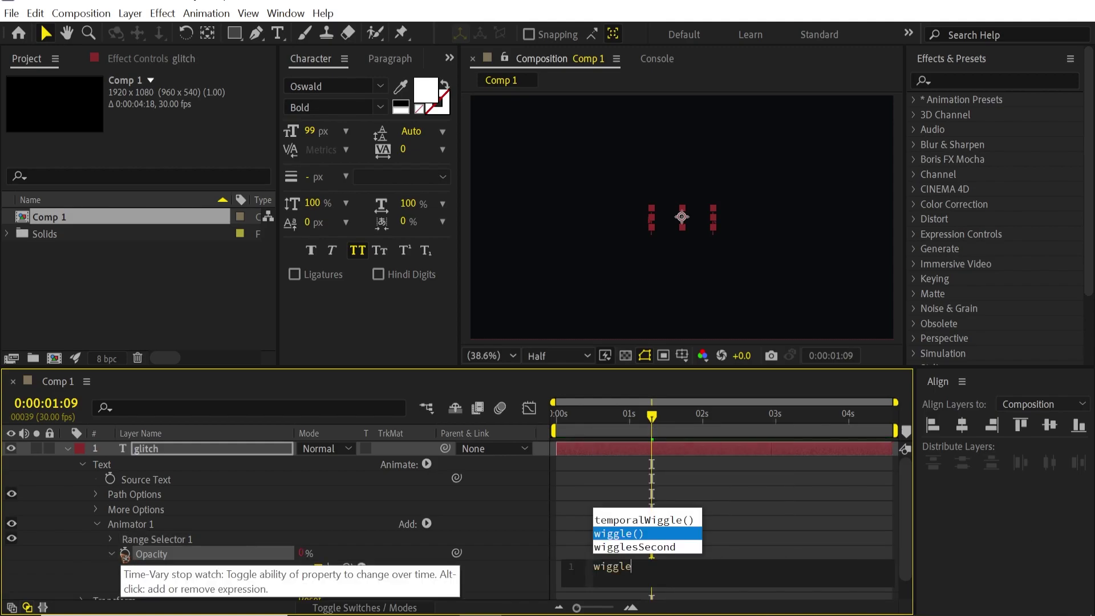
key("Return")
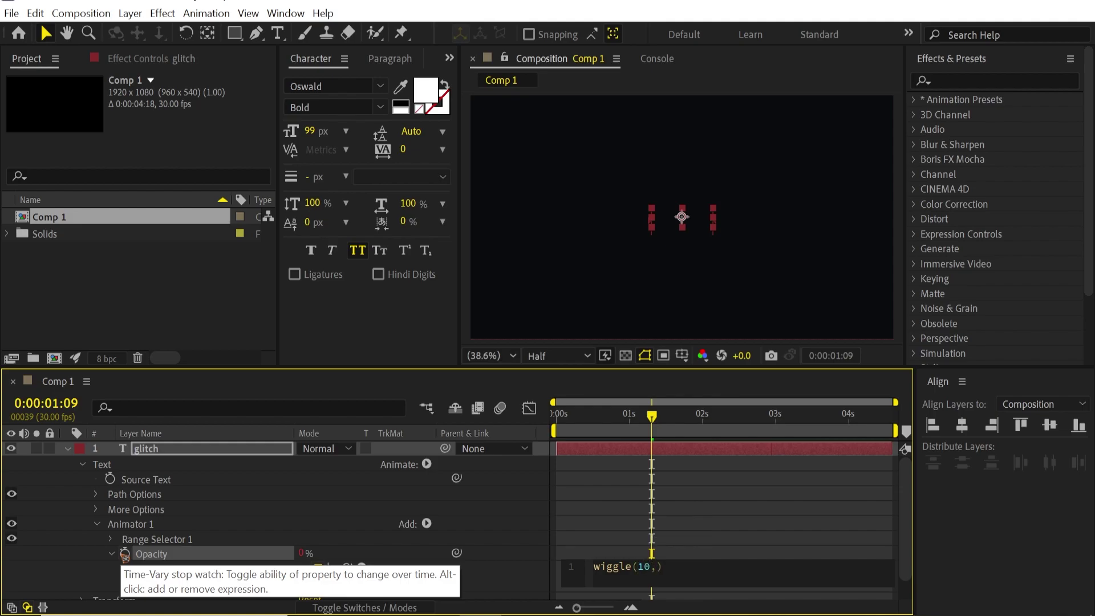
type("10,80")
left_click(615, 498)
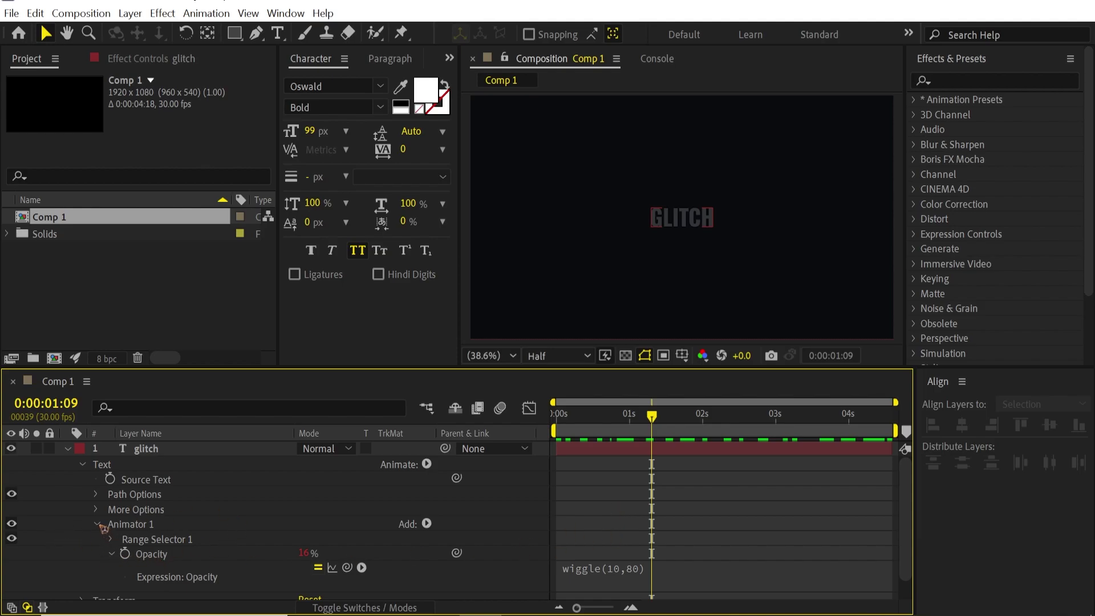
Rename the glitch layer's text animator to IN_1.
left_click(136, 530)
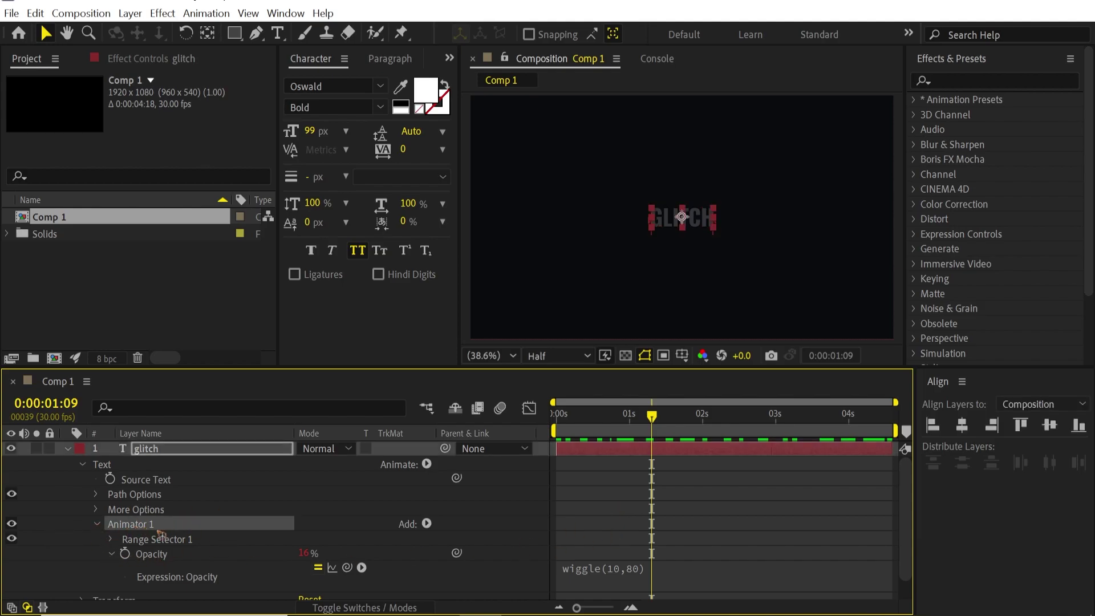
key("Return")
key("BackSpace")
type("IN_1")
key("Return")
Set the shape of IN_1's range selector to Ramp Up in its advanced options.
left_click_drag(231, 365, 232, 320)
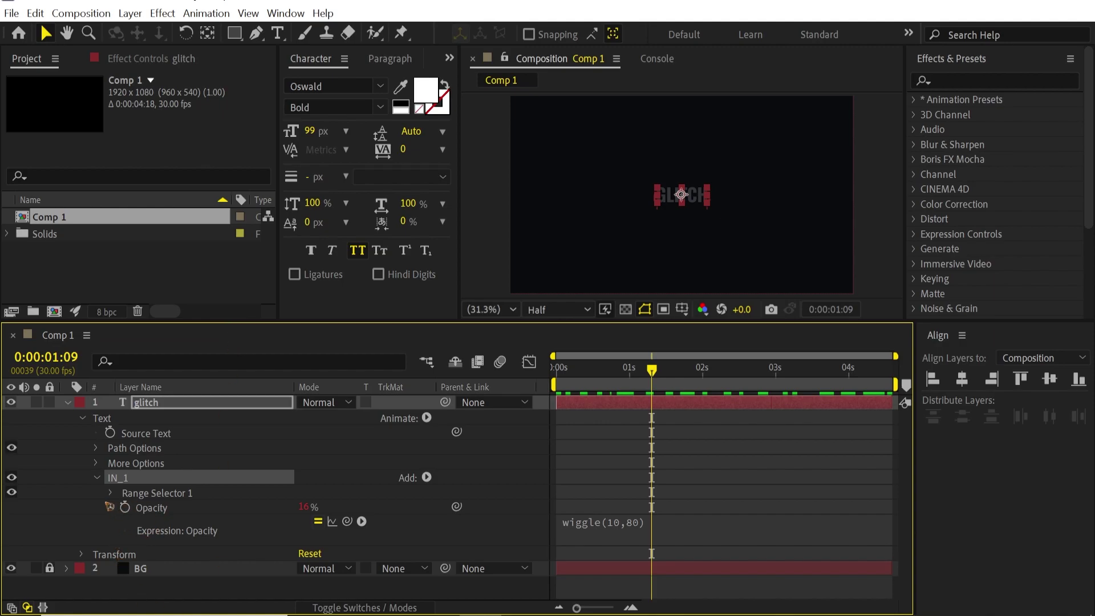
left_click(111, 493)
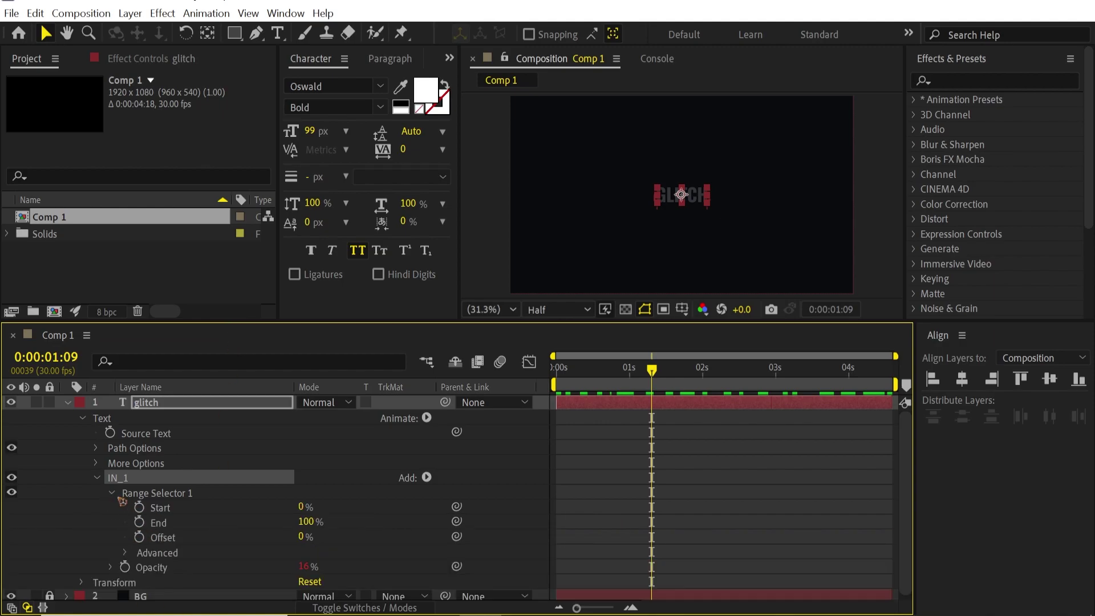
left_click(164, 553)
left_click(125, 552)
left_click(151, 535)
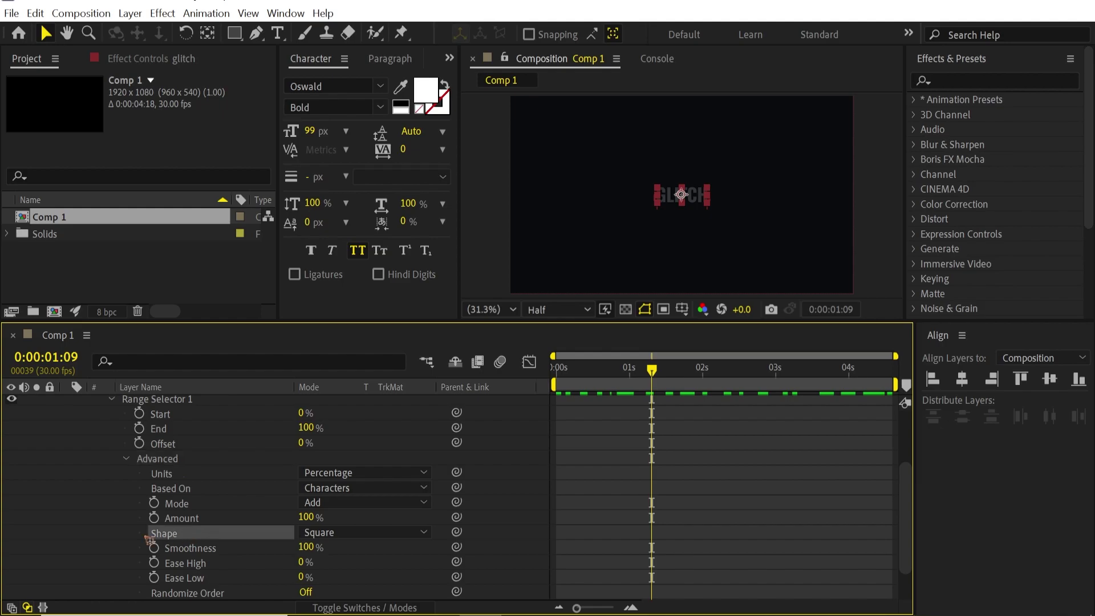
left_click(344, 534)
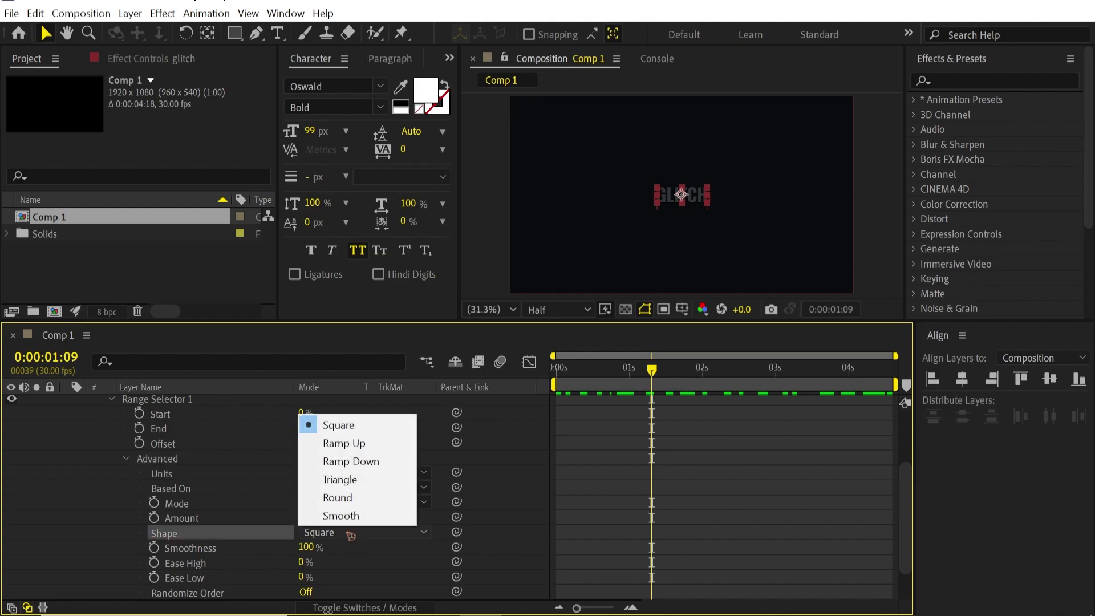
left_click(361, 443)
Set the range selector's Offset to -100% and keyframe it at the start of the composition.
key("Home")
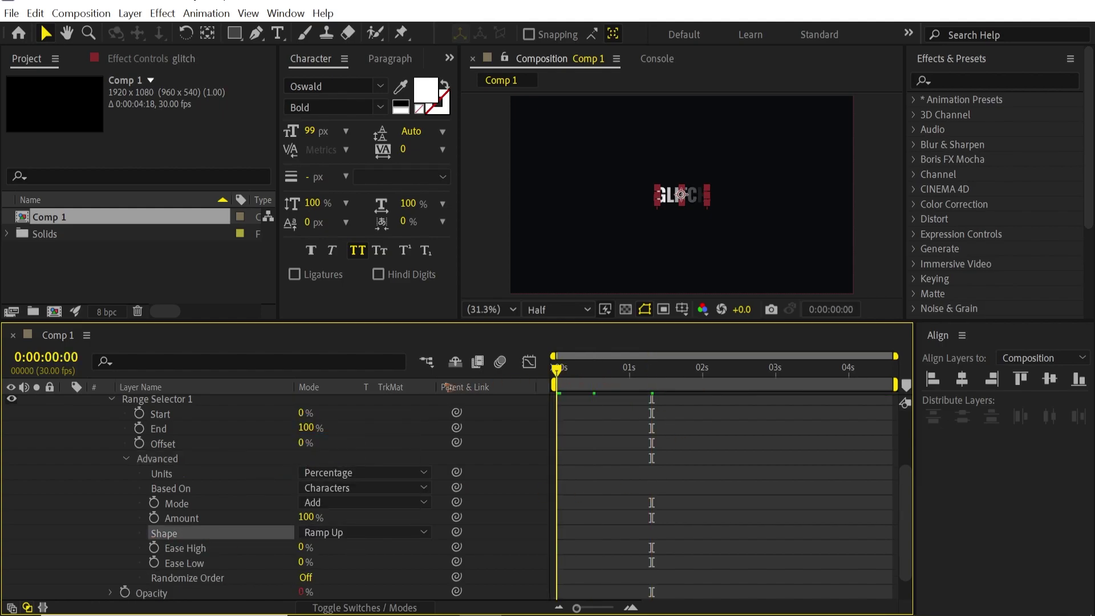
left_click(171, 444)
left_click_drag(302, 444, 78, 444)
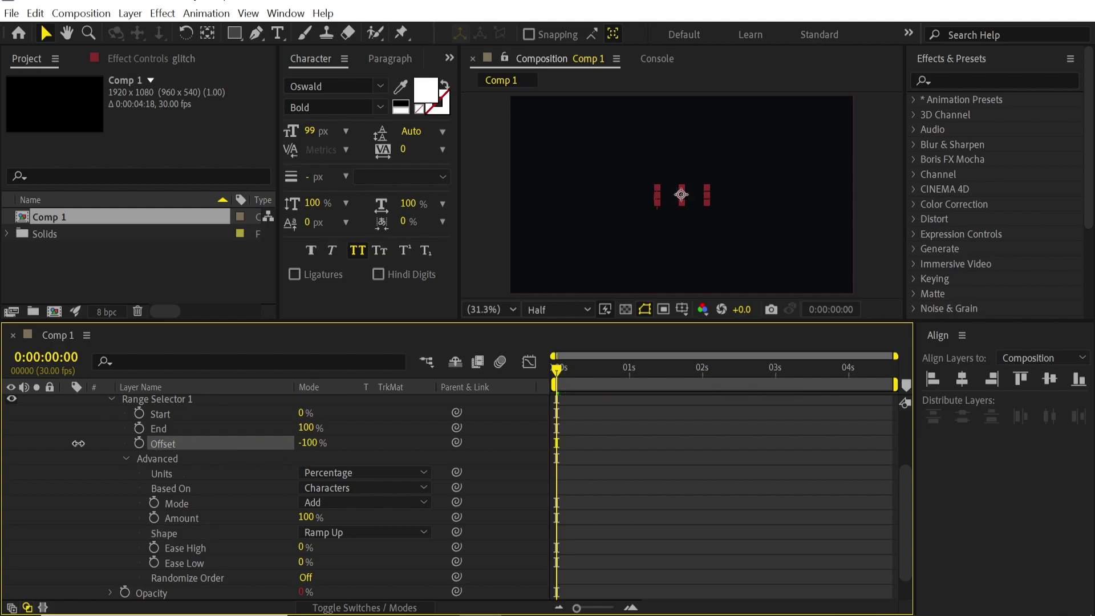
left_click(139, 443)
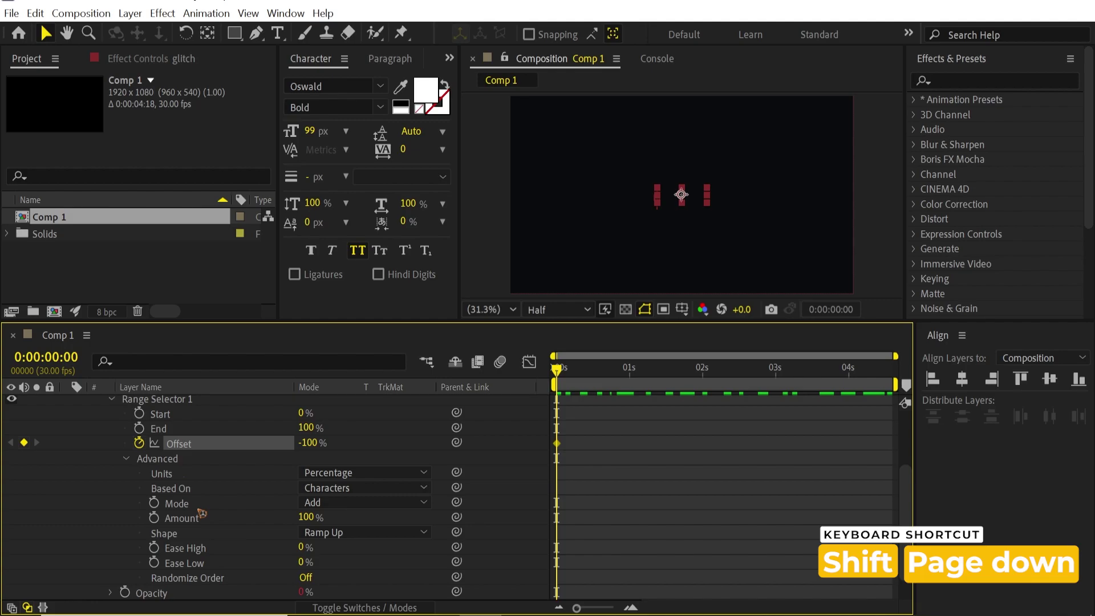
Add a second Offset keyframe of 100% at 0:00:01:10.
key("shift+Page_Down")
key("shift+Page_Down")
key("shift+Page_Down")
key("shift+Page_Down")
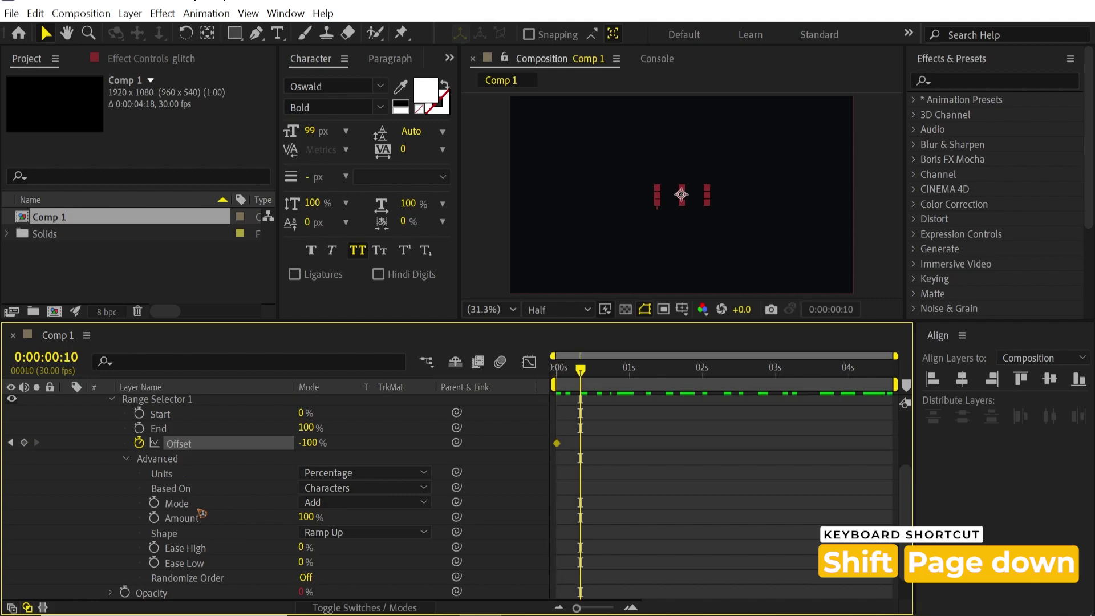
left_click(311, 443)
type("100")
key("Return")
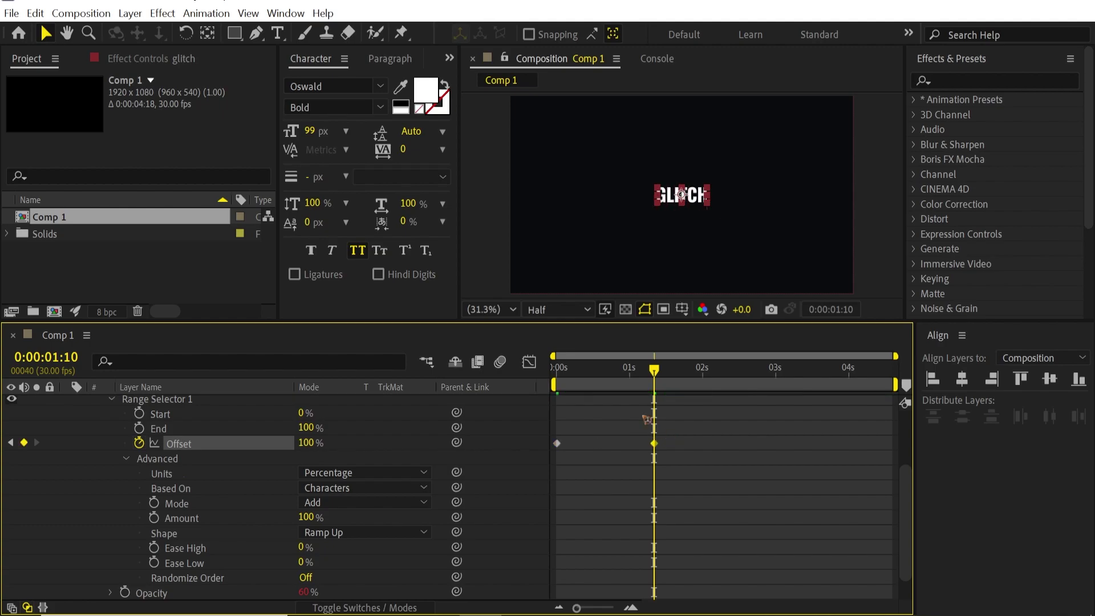
Set the range selector's Ease Low to 100% and Ease High to -100%.
left_click_drag(623, 378, 405, 418)
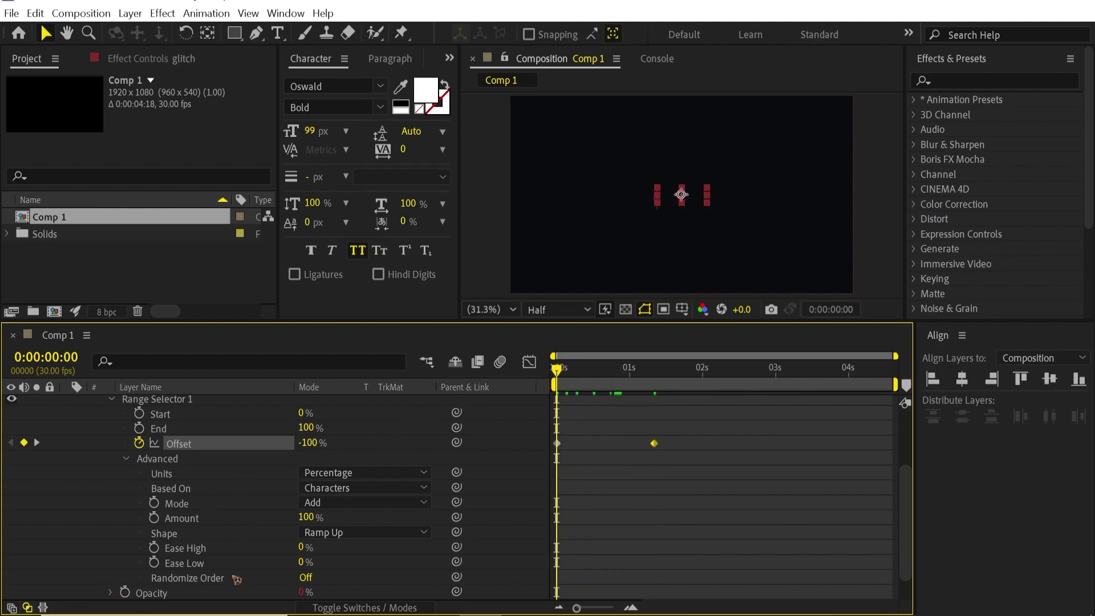
left_click(200, 552)
left_click(204, 564)
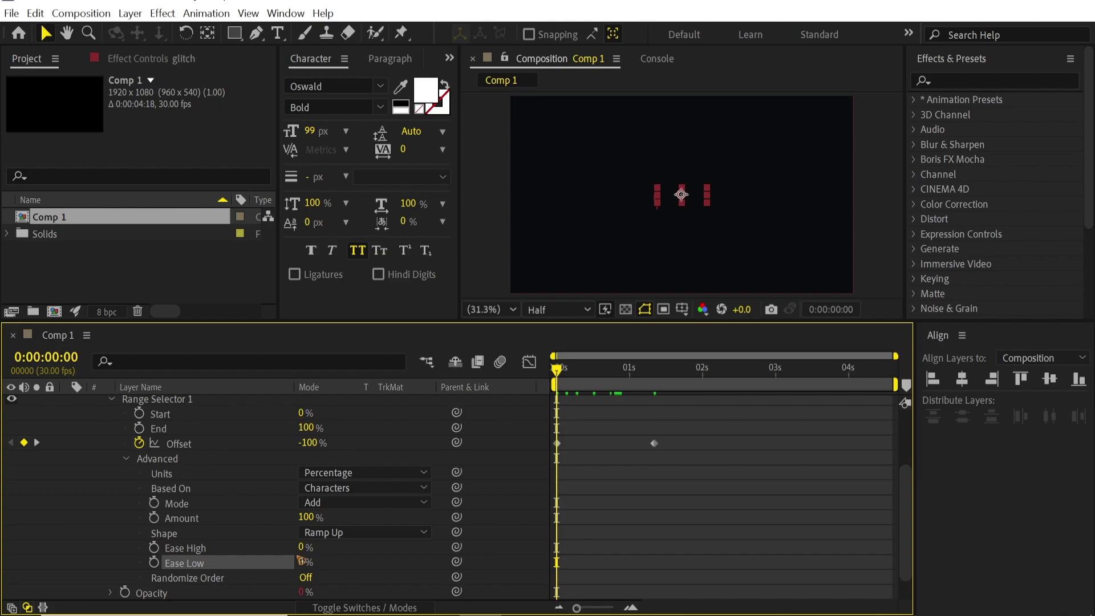
left_click_drag(301, 565, 429, 564)
left_click(197, 549)
left_click_drag(306, 551, 197, 550)
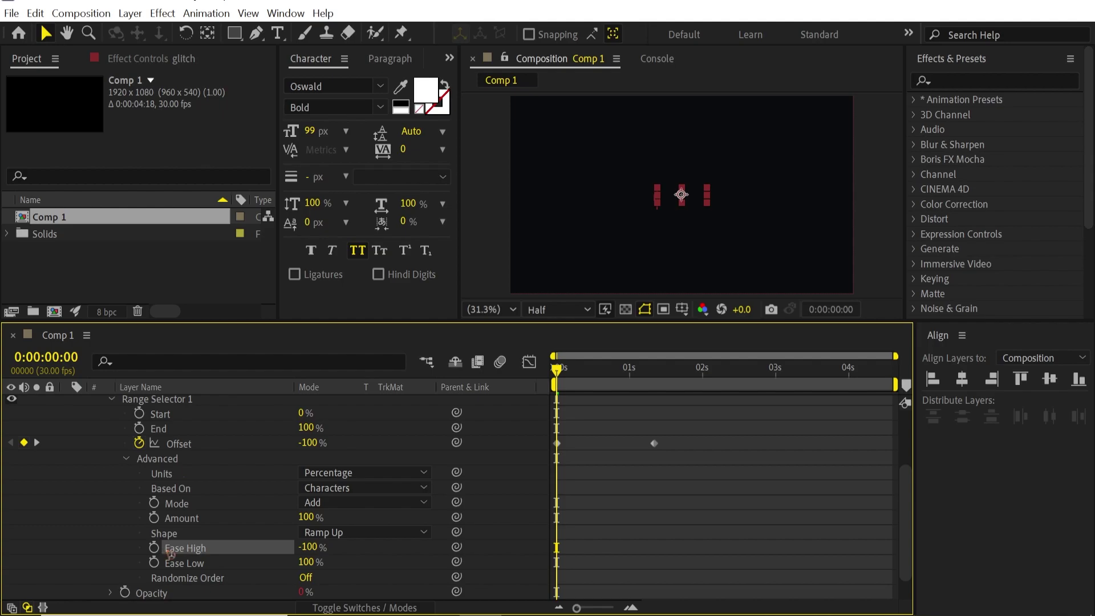
Turn on Randomize Order for the range selector and play back the text animation.
left_click(204, 577)
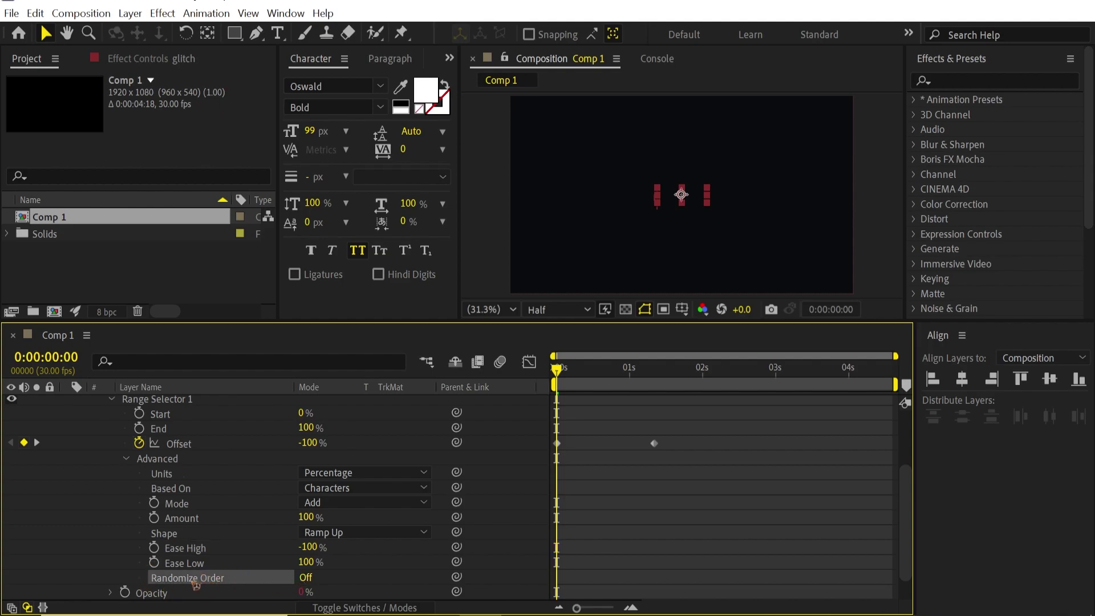
left_click(306, 578)
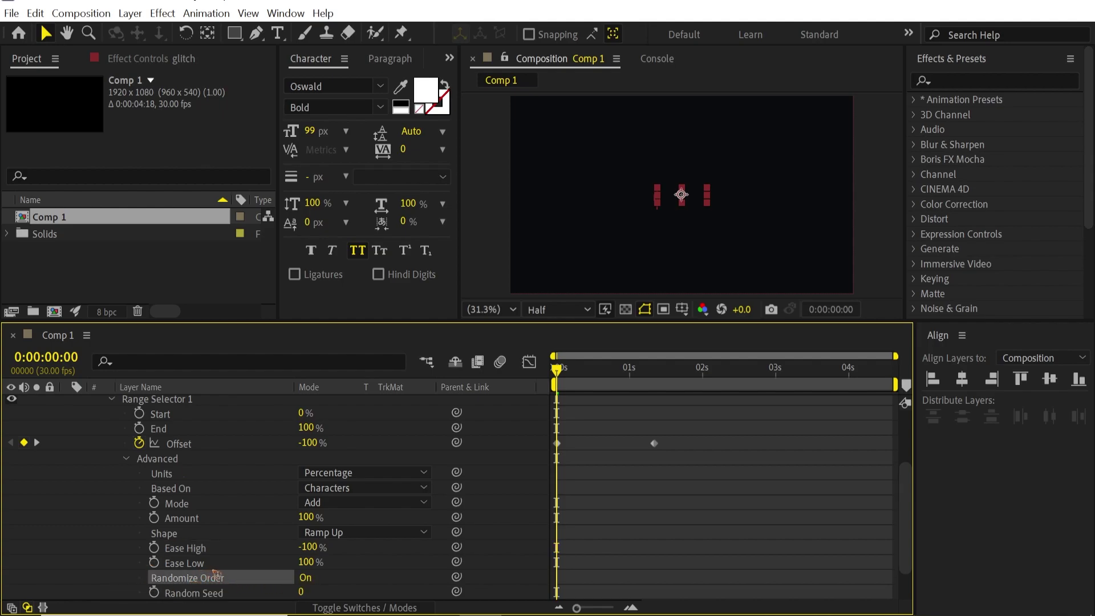
left_click(753, 464)
key("space")
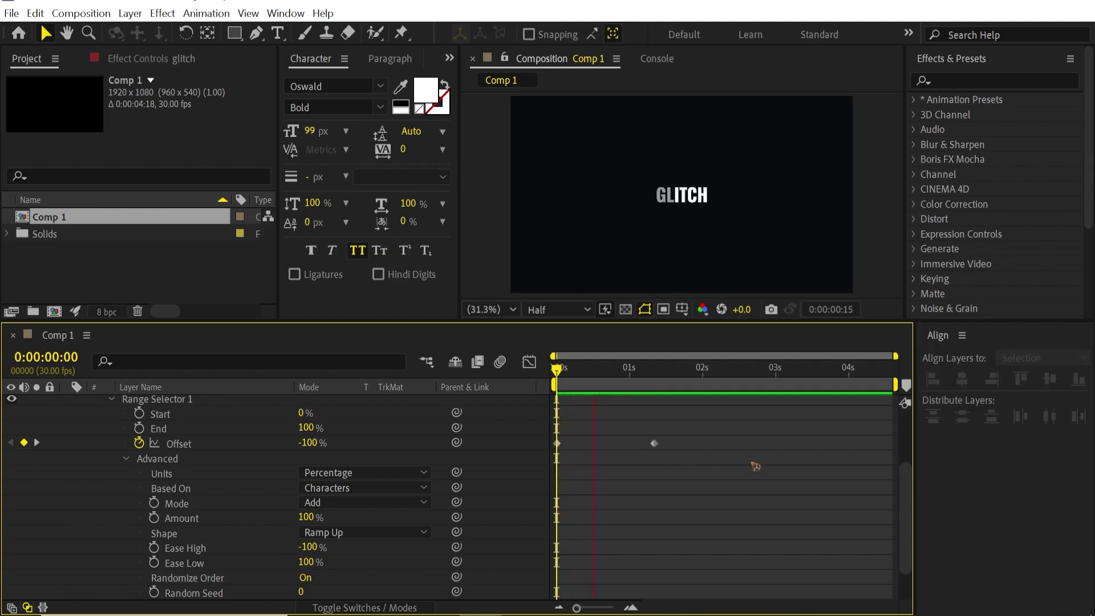
key("space")
Collapse the IN_1 animator's settings and add a Position property to that animator.
scroll(137, 484, "up", 3)
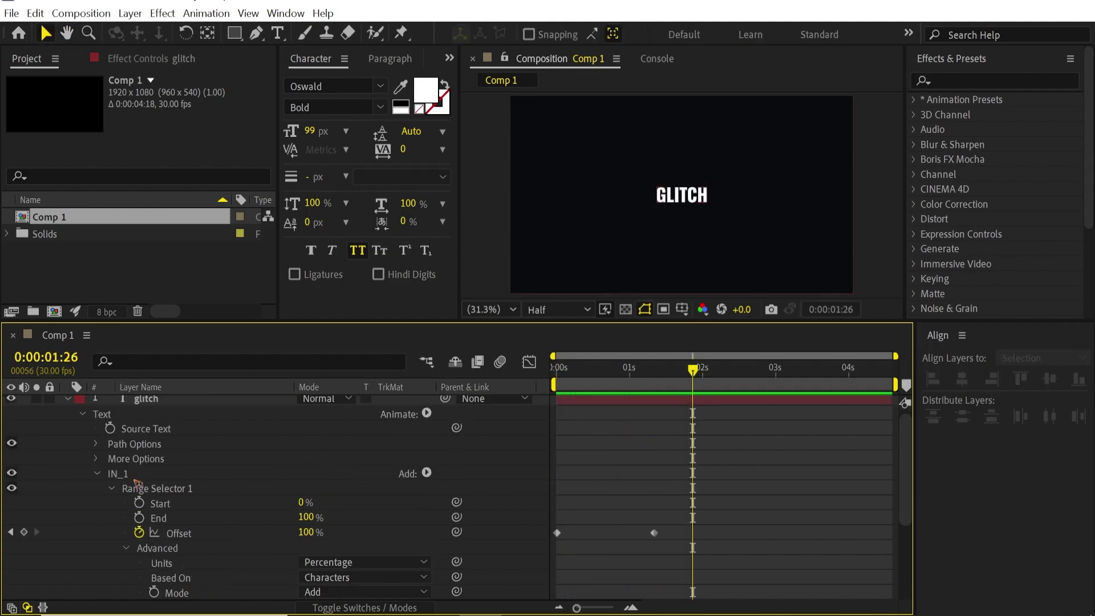
left_click(112, 489)
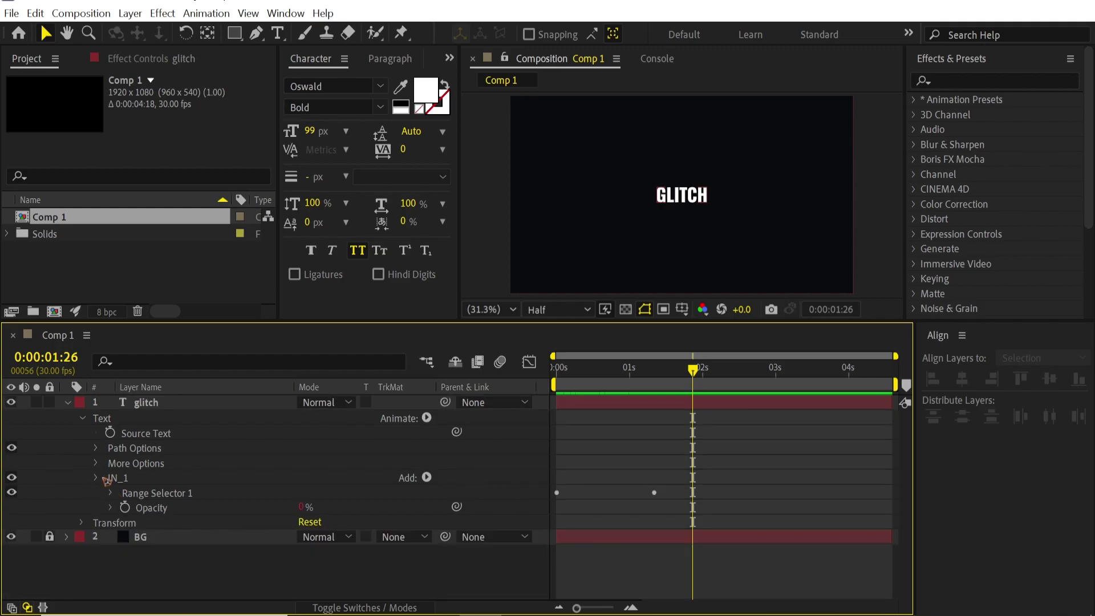
left_click(106, 479)
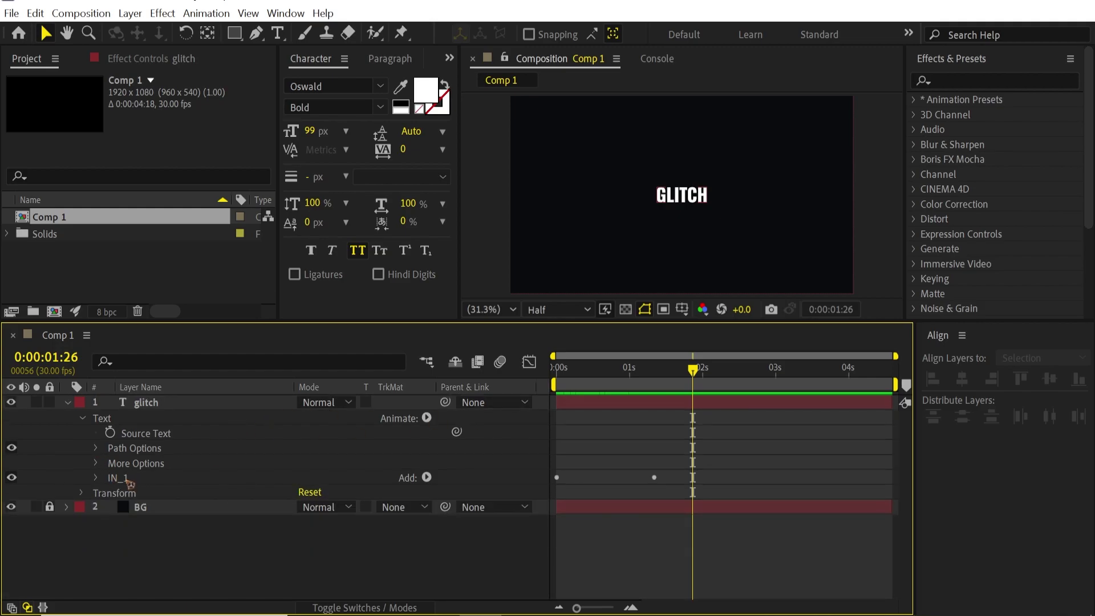
left_click(127, 481)
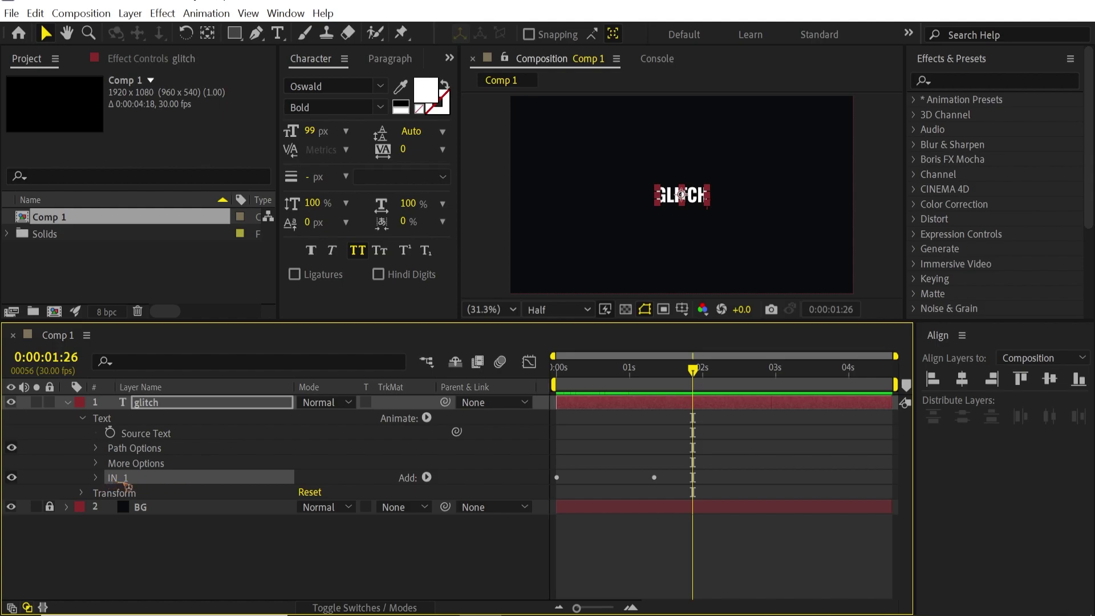
left_click(428, 418)
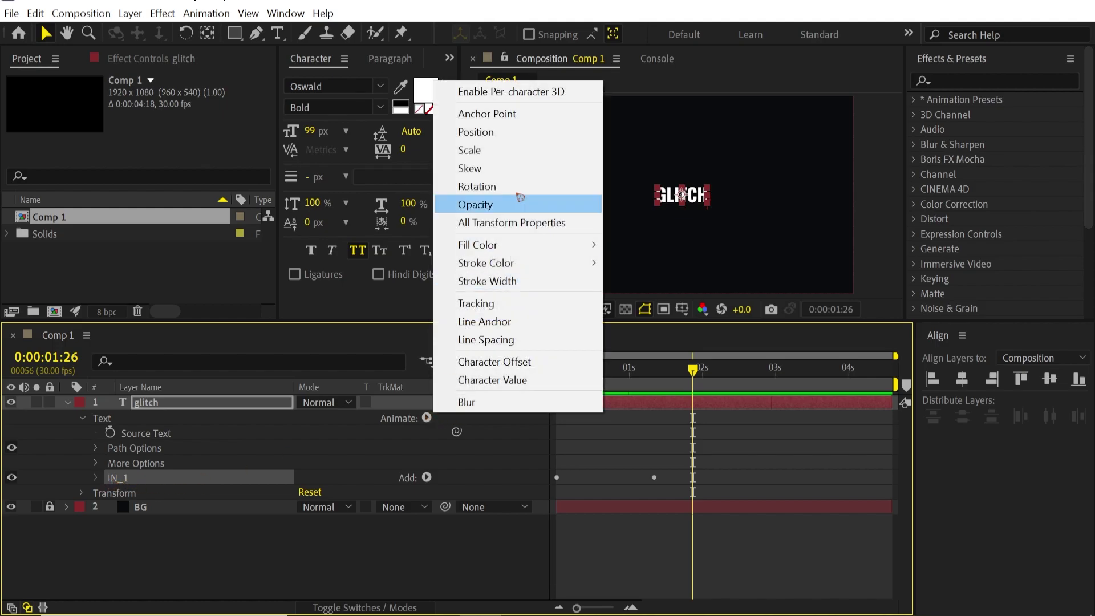
left_click(490, 134)
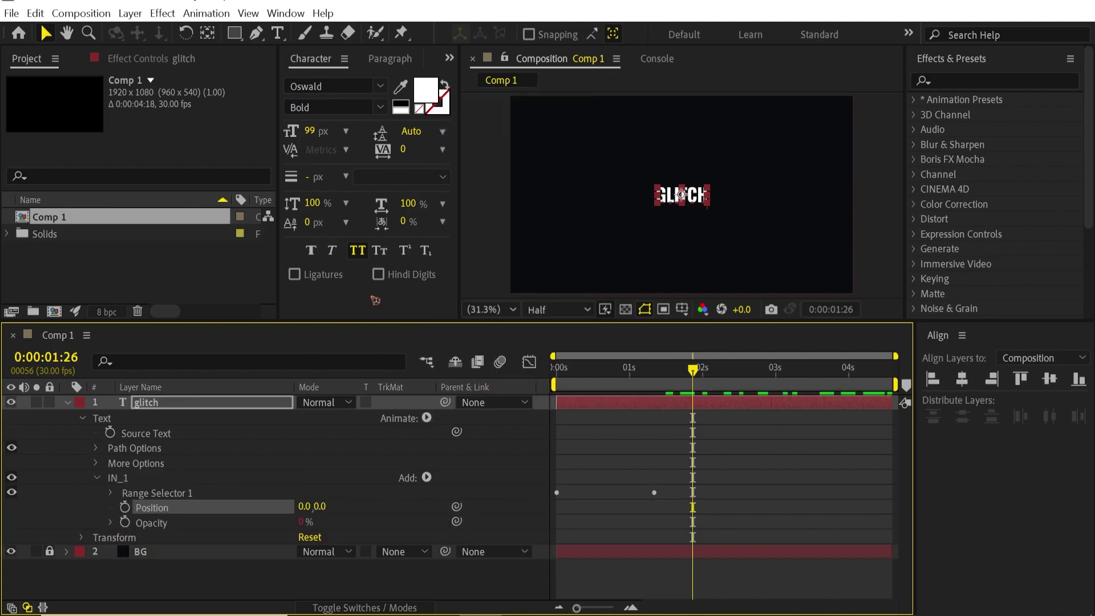
left_click(123, 484)
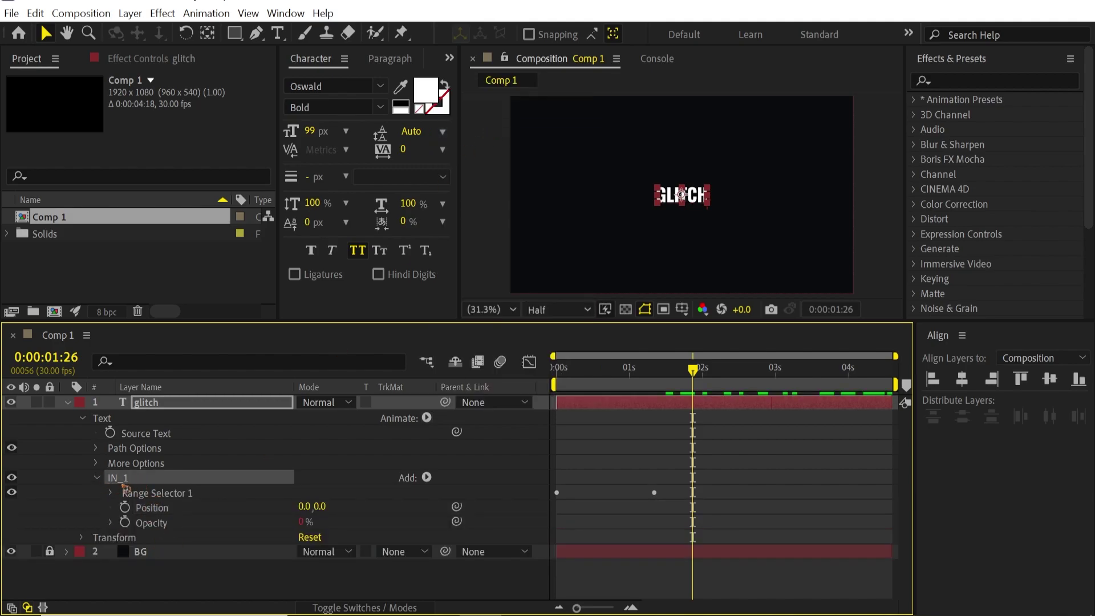
left_click(166, 495)
left_click(168, 510)
left_click(168, 525)
left_click(175, 512)
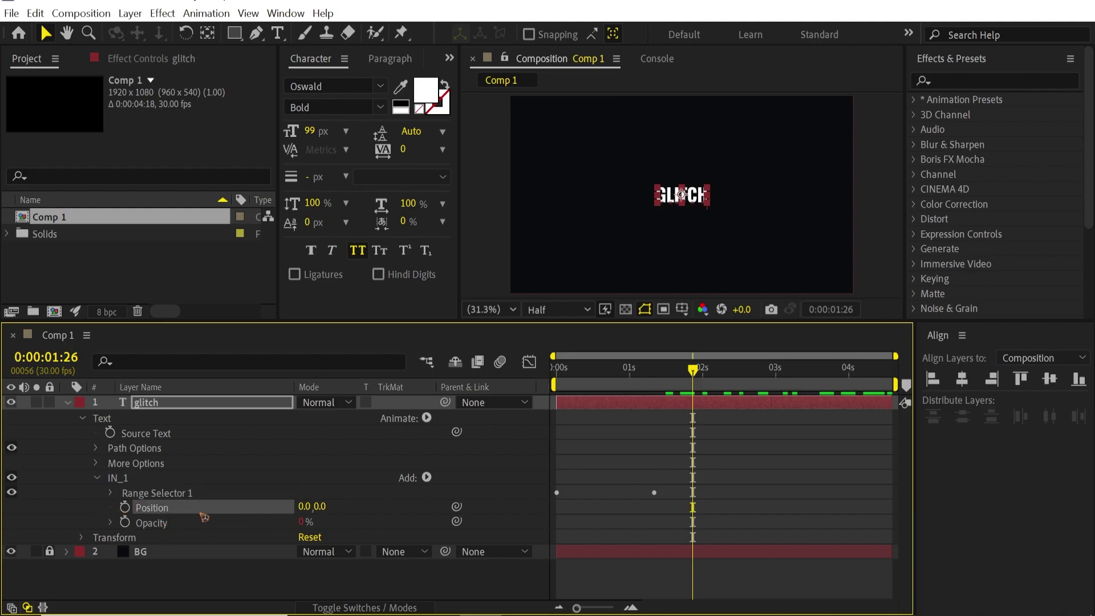
Delete the Position property from the IN_1 animator, collapse that animator and select the glitch layer.
key("Delete")
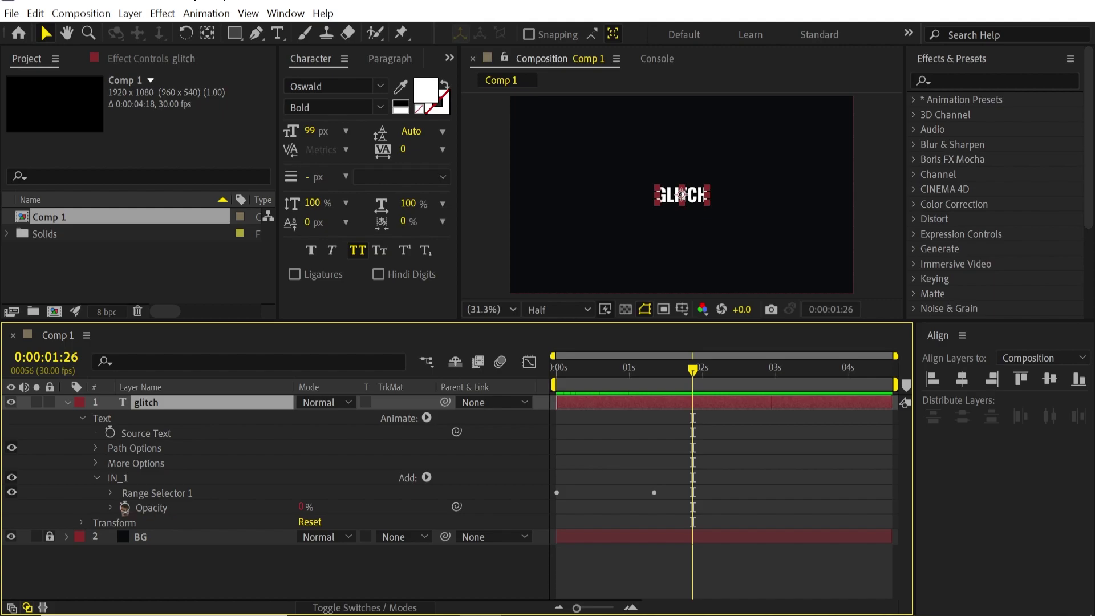
left_click(97, 479)
left_click(186, 418)
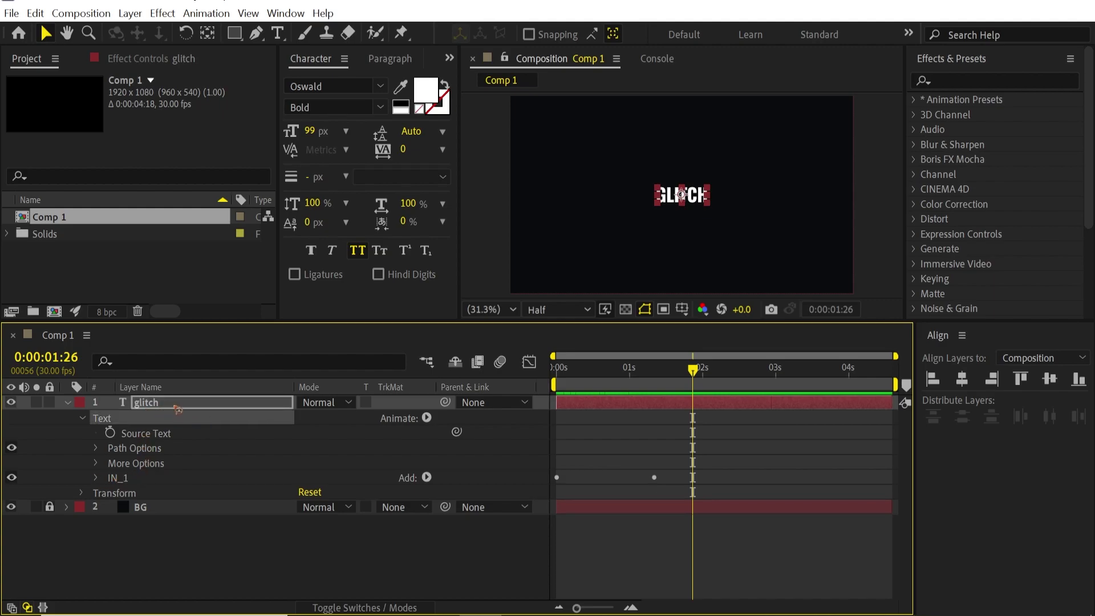
key("Return")
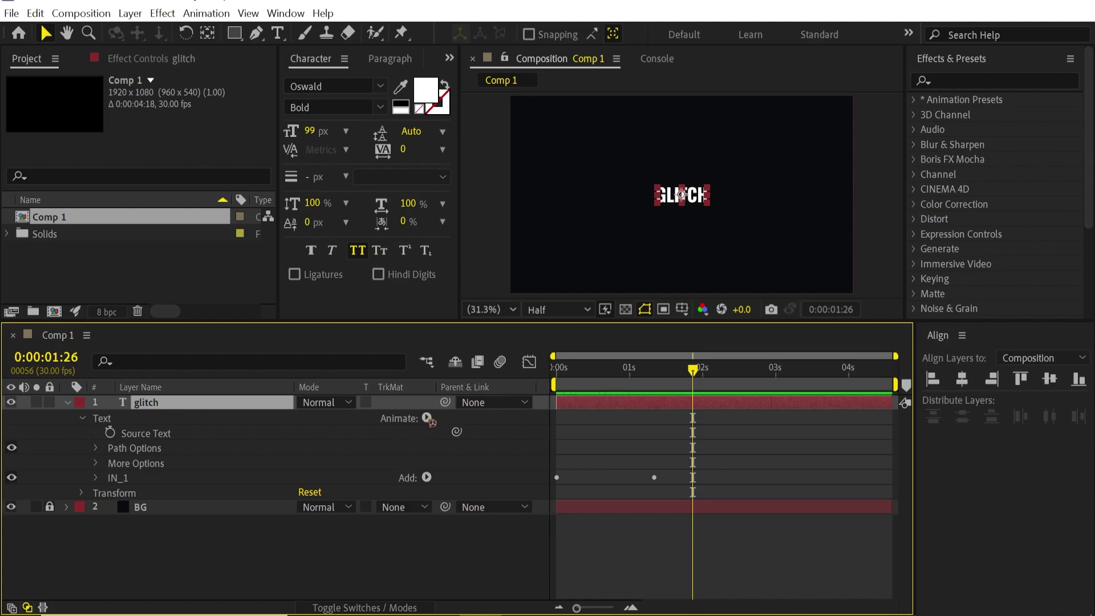
Add a separate Position animator to the glitch text layer and rename it IN_2.
left_click(426, 418)
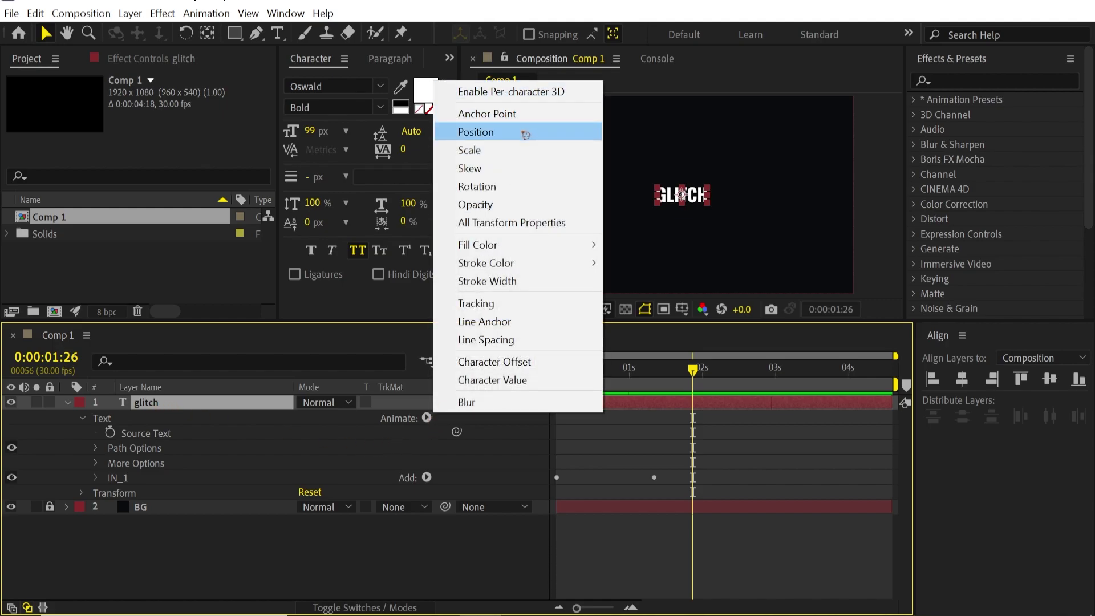
left_click(489, 133)
left_click(151, 492)
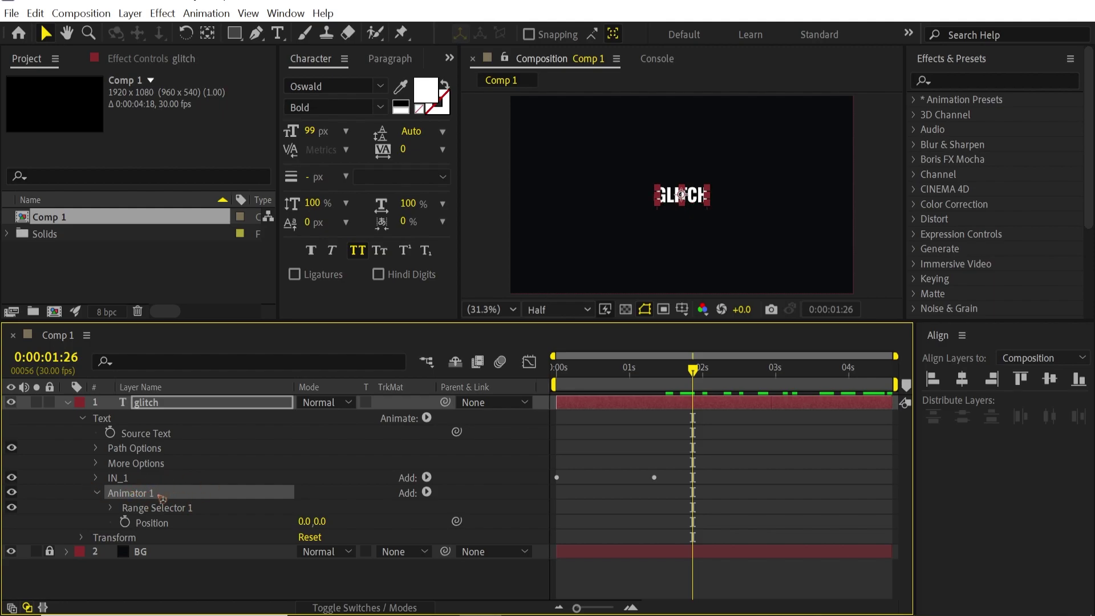
key("Return")
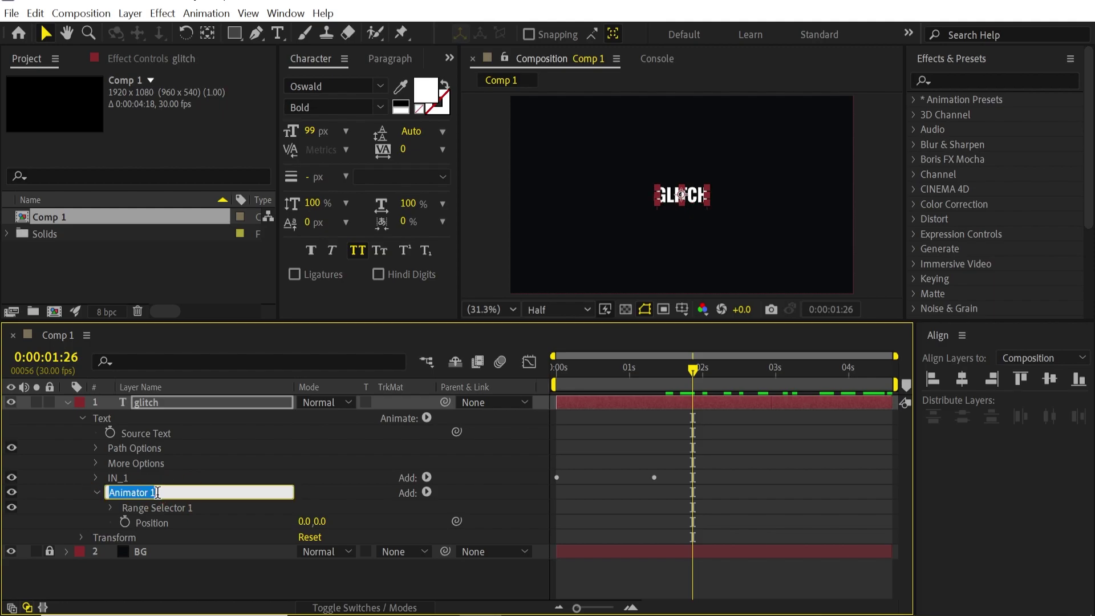
type("IN_2")
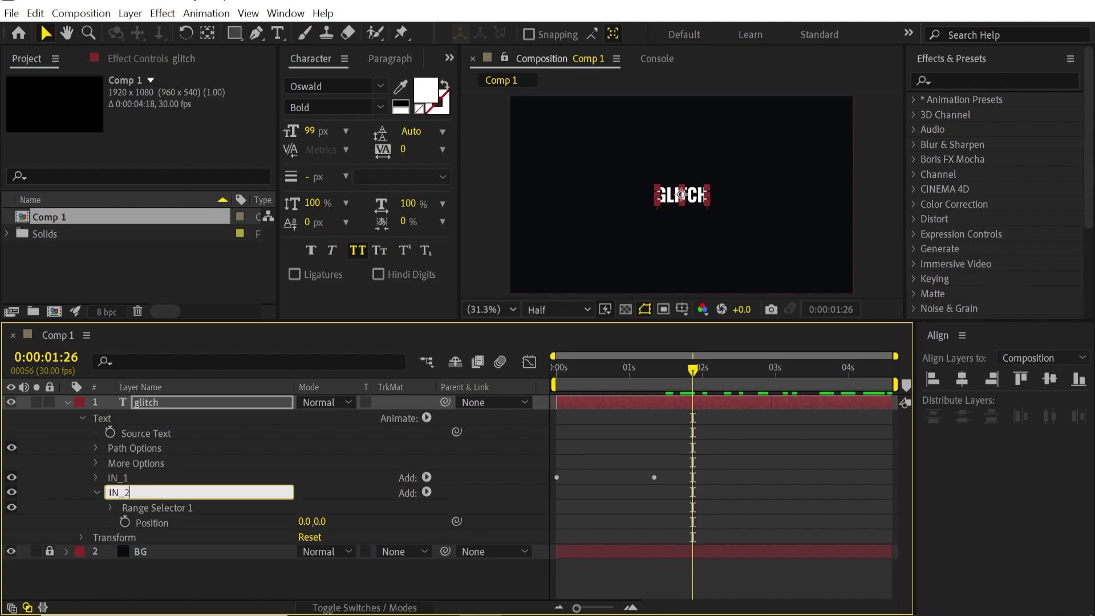
key("Return")
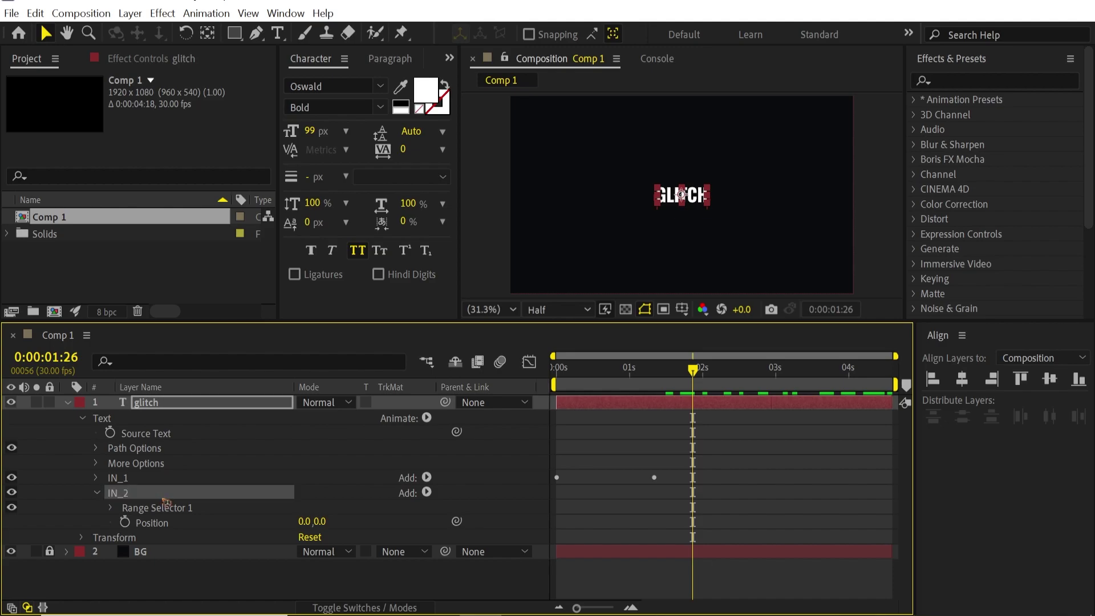
Set the IN_2 animator's vertical Position value to 50.
left_click(193, 526)
left_click(322, 521)
type("50")
key("Return")
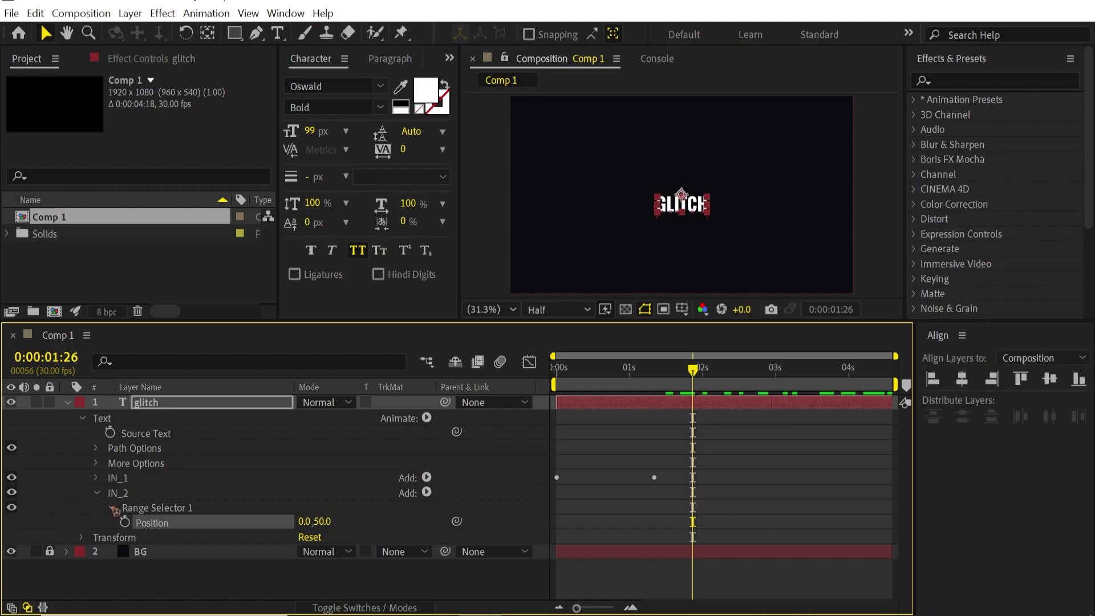
Open the advanced options of IN_2's range selector and set its Shape to Ramp Up.
left_click(112, 508)
left_click(125, 567)
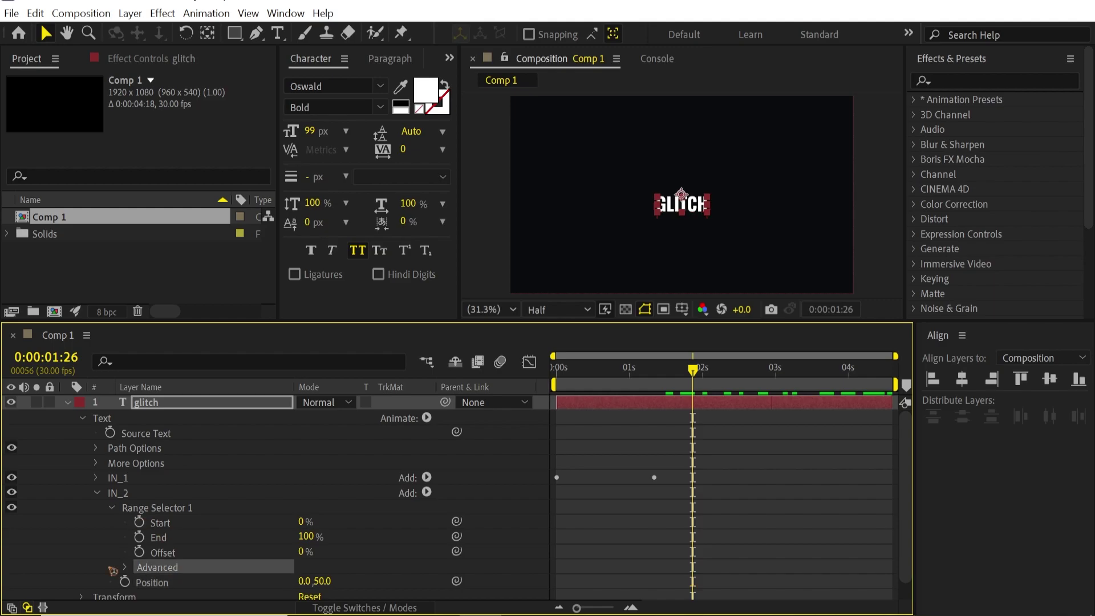
left_click(125, 566)
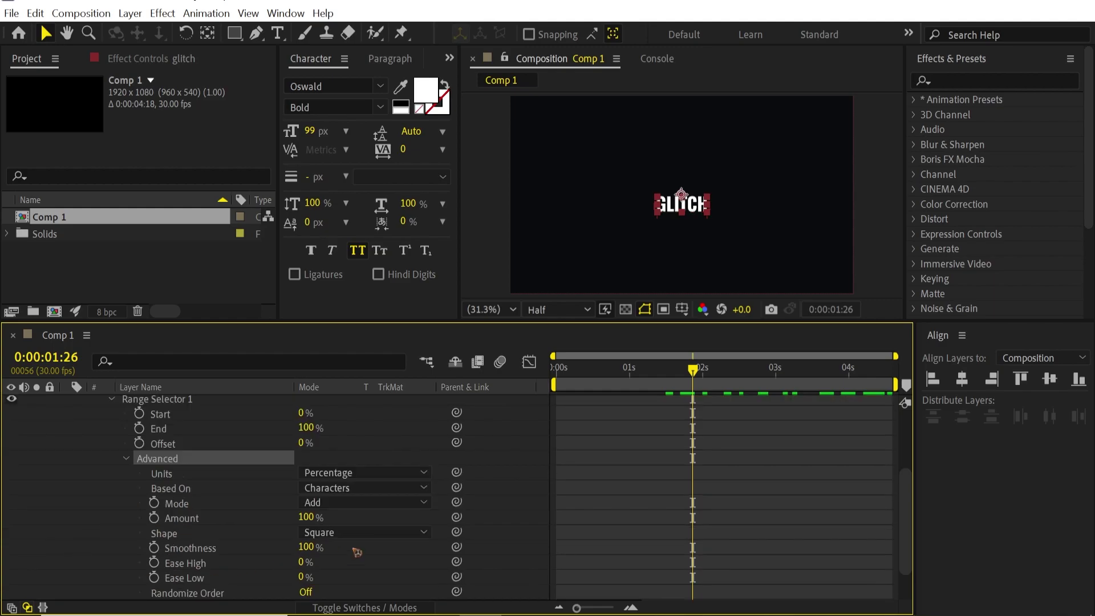
left_click(288, 533)
left_click(336, 532)
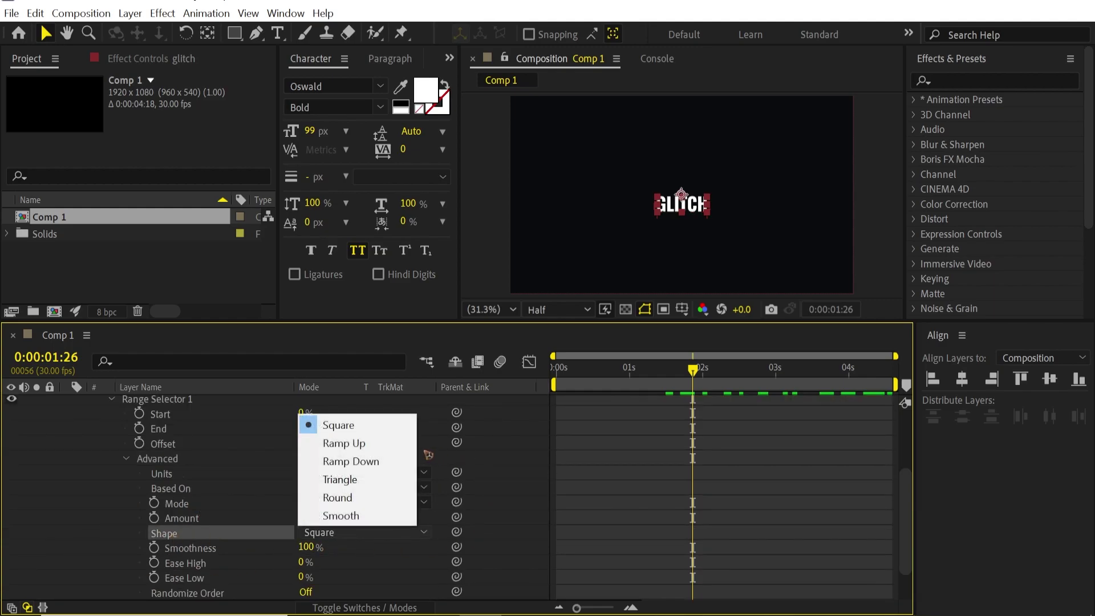
left_click(360, 448)
Keyframe the Offset of IN_2's range selector at -100% on 0:00:00:00 and 100% on 0:00:00:20.
key("Home")
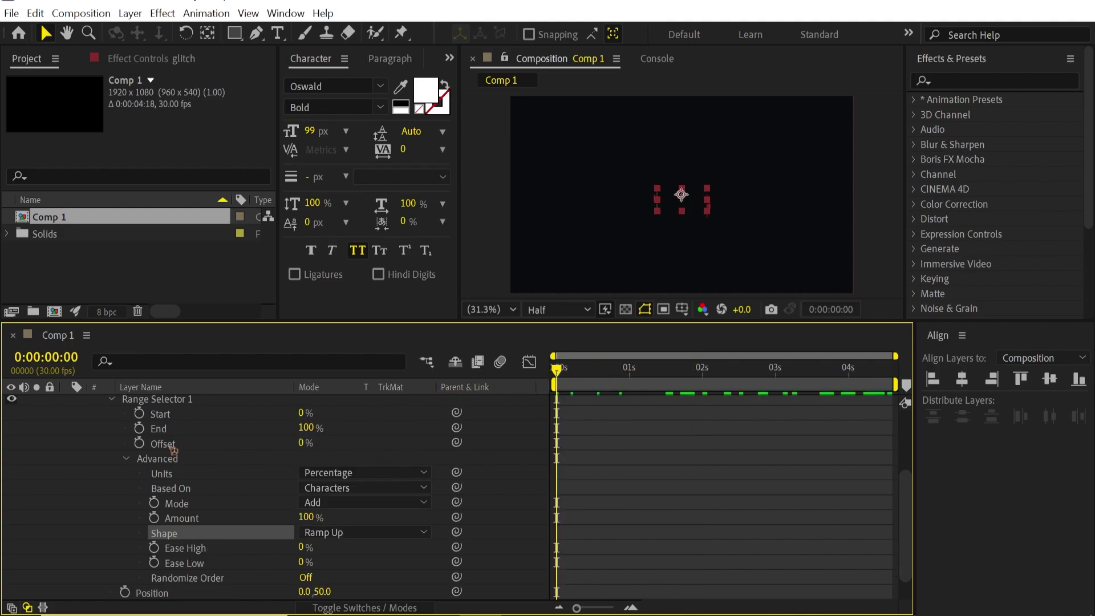
left_click(140, 443)
left_click_drag(301, 443, 29, 450)
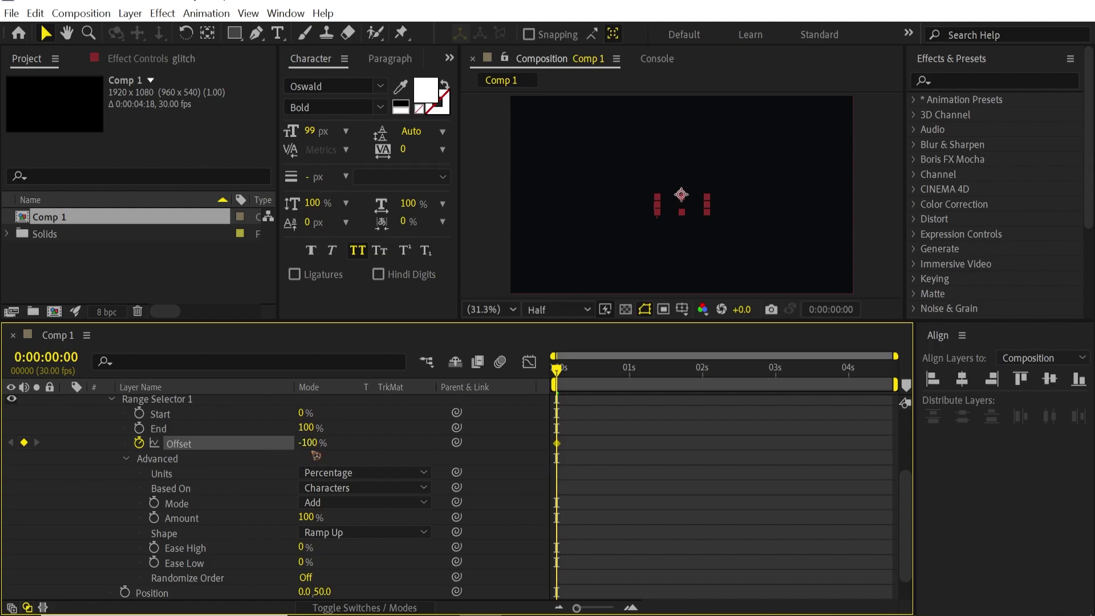
key("shift+Page_Down")
key("shift+Page_Down")
left_click_drag(313, 443, 593, 452)
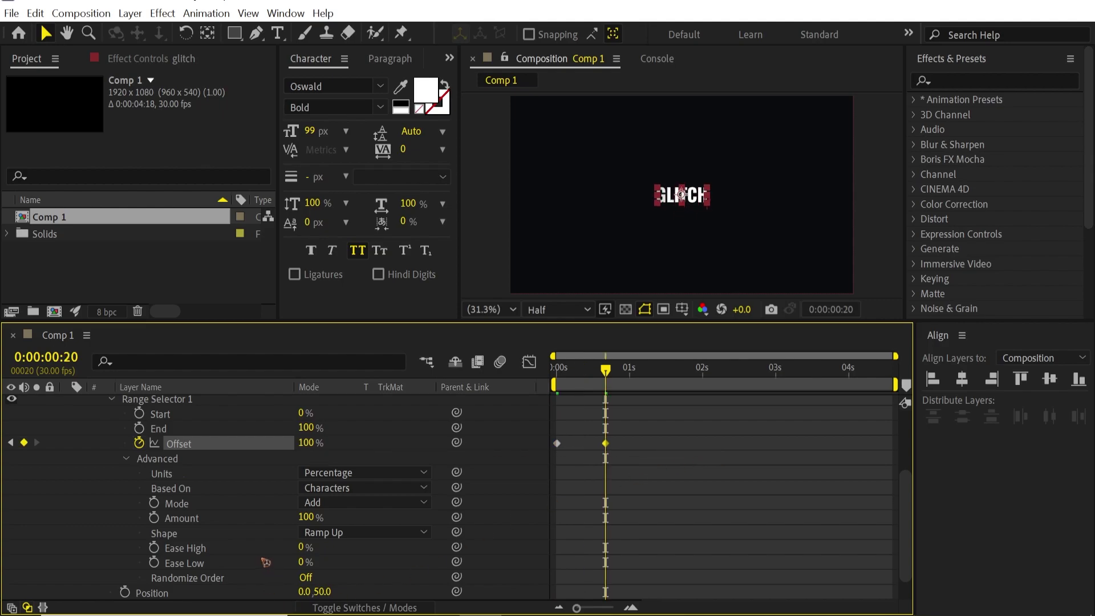
Set the IN_2 range selector's Ease Low to 100% and Ease High to -100%, with Randomize Order on.
left_click_drag(305, 567, 65, 549)
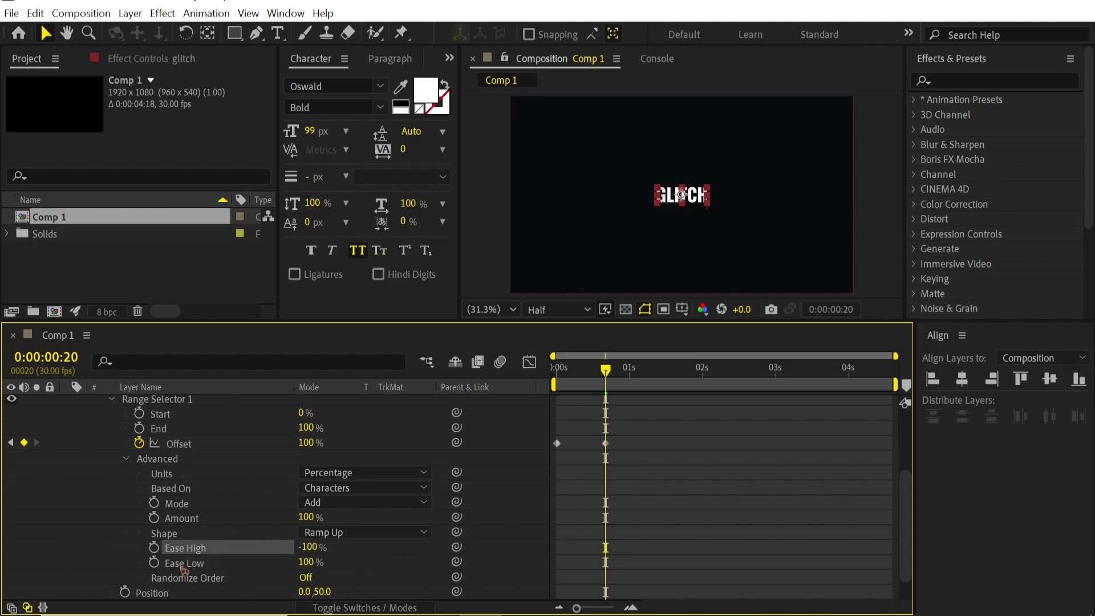
left_click(213, 580)
left_click(306, 577)
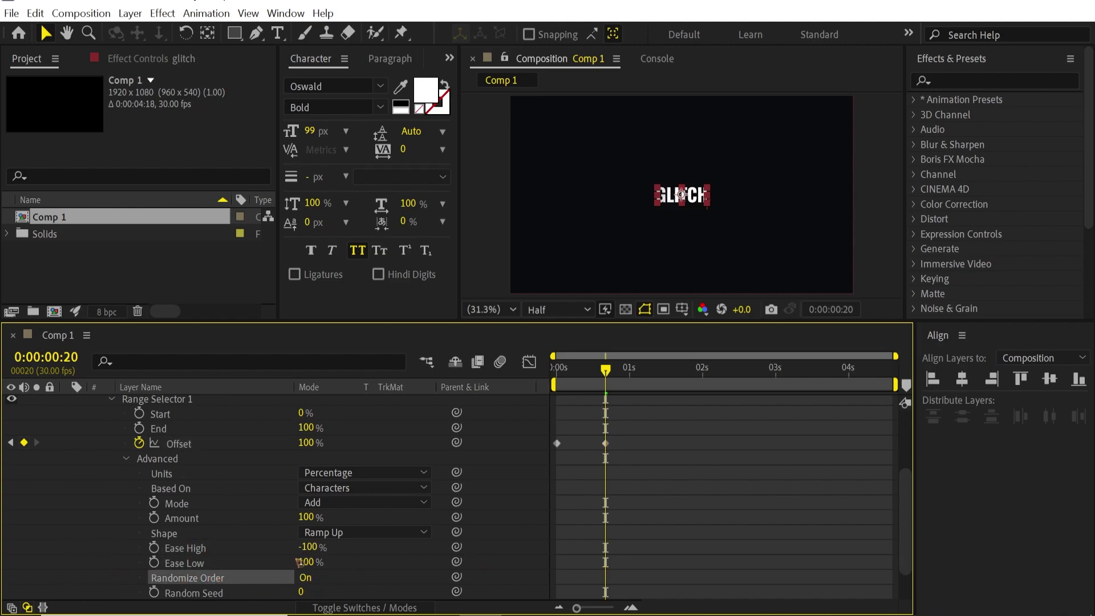
Play back the combined opacity and position text animation from the start of the composition.
key("Home")
left_click(767, 432)
key("space")
key("space")
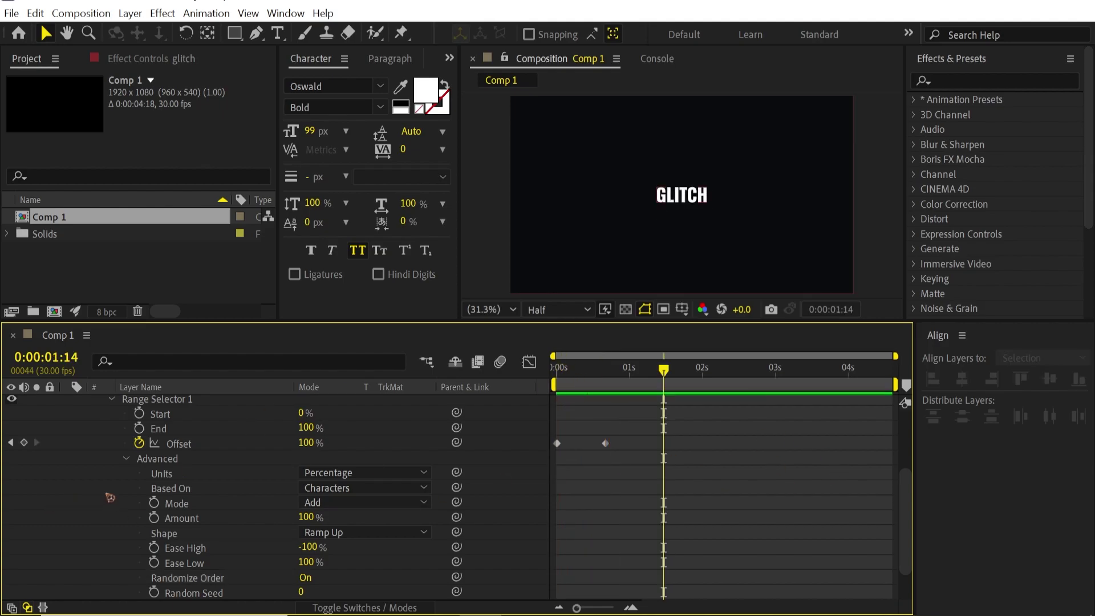
scroll(84, 485, "up", 4)
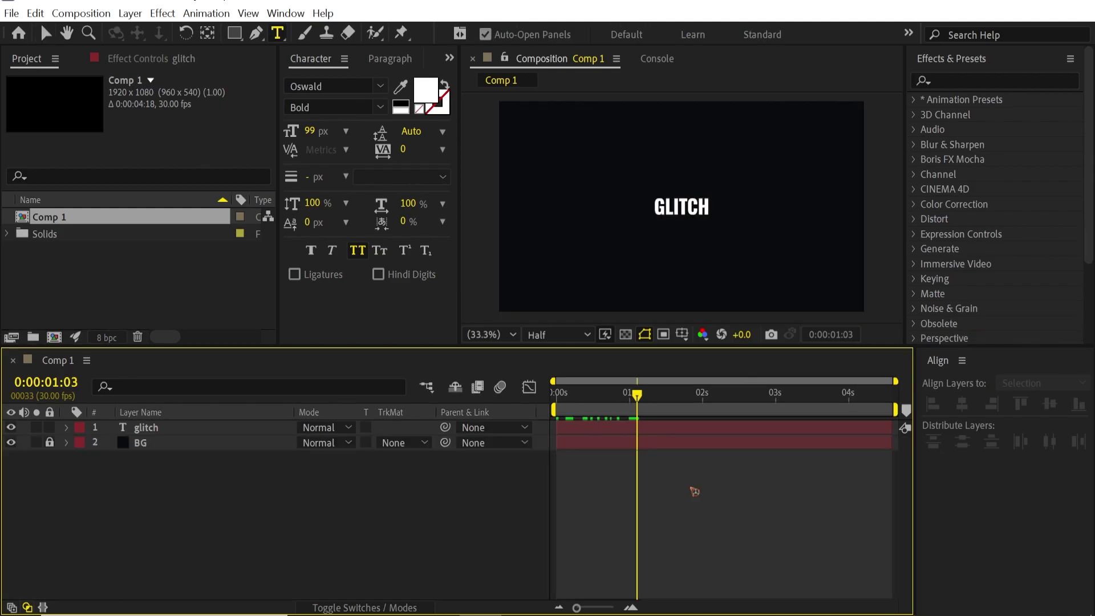
Duplicate the glitch layer's IN_1 animator and place the copy below IN_2.
left_click(159, 431)
left_click(66, 428)
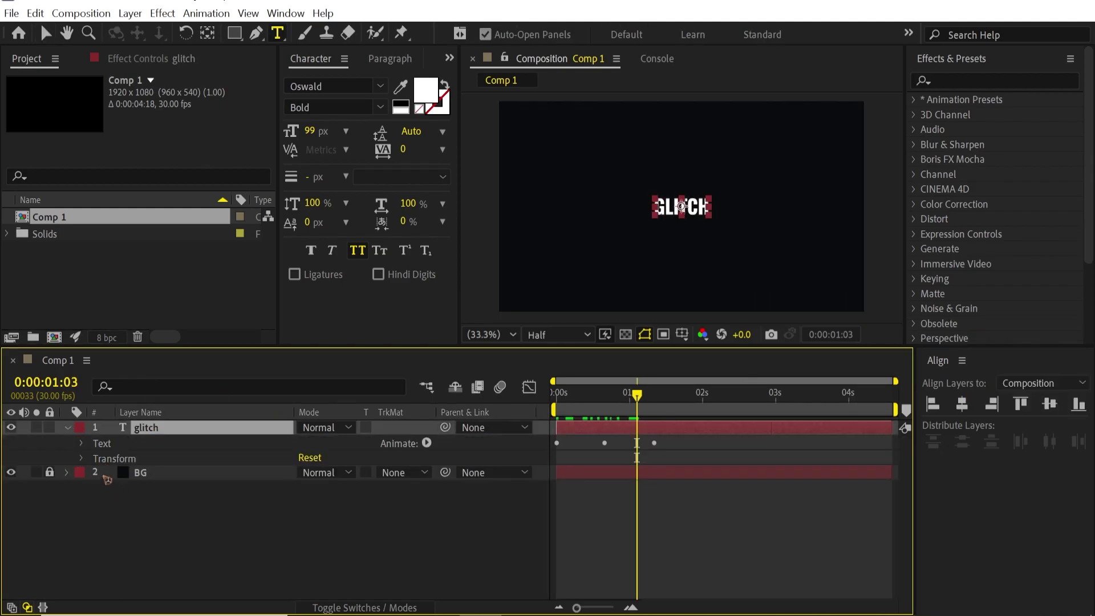
left_click(82, 444)
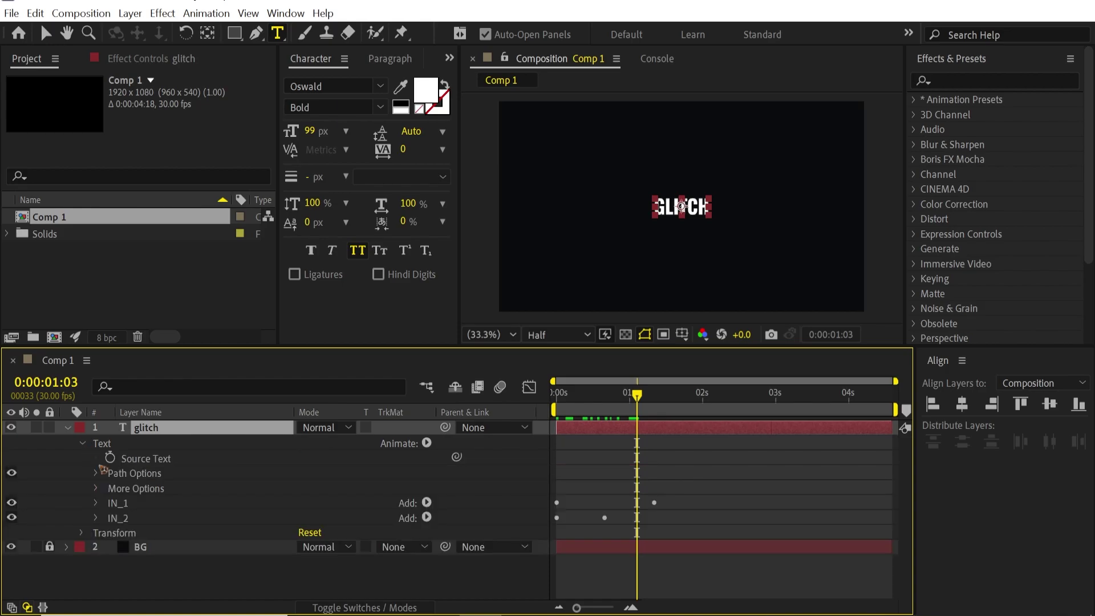
left_click(146, 503)
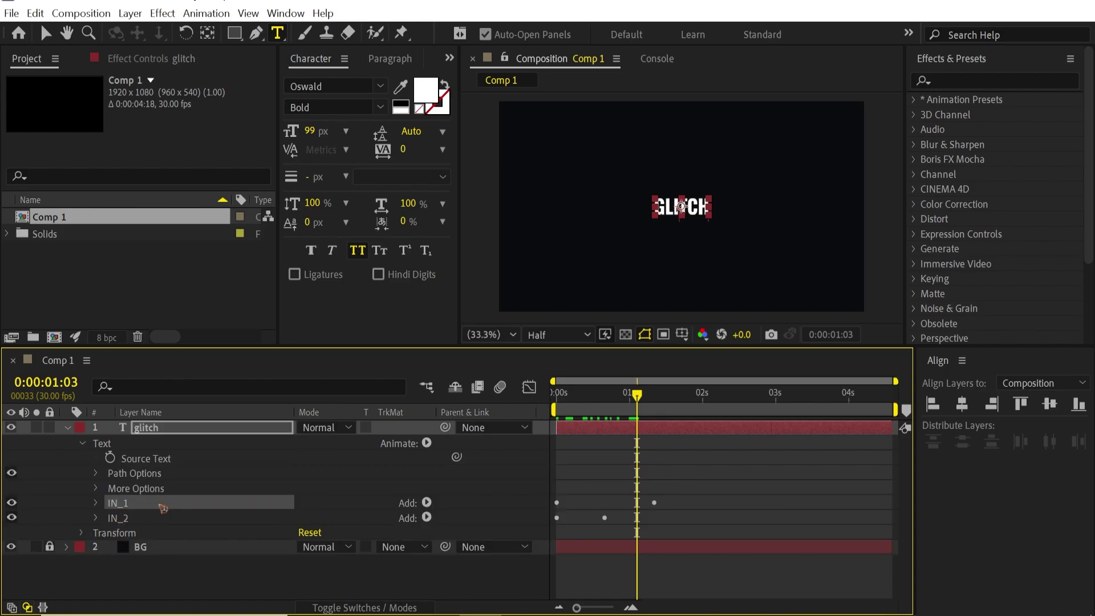
key("ctrl+d")
left_click_drag(131, 519, 158, 537)
Rename the duplicated opacity animator OUT_1.
key("Return")
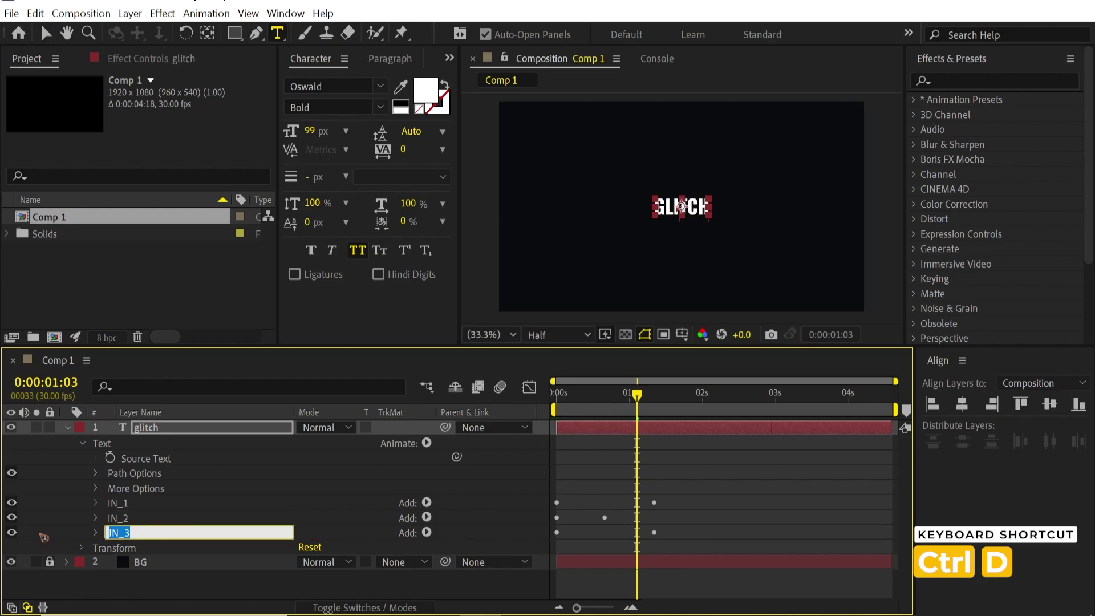
type("OUT_")
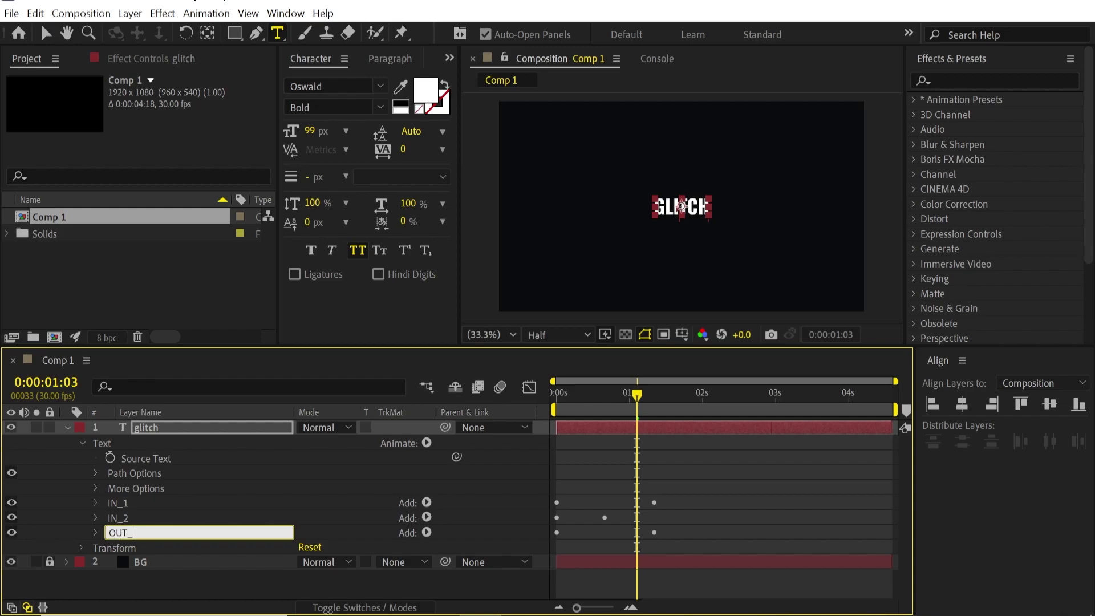
type("1")
key("Return")
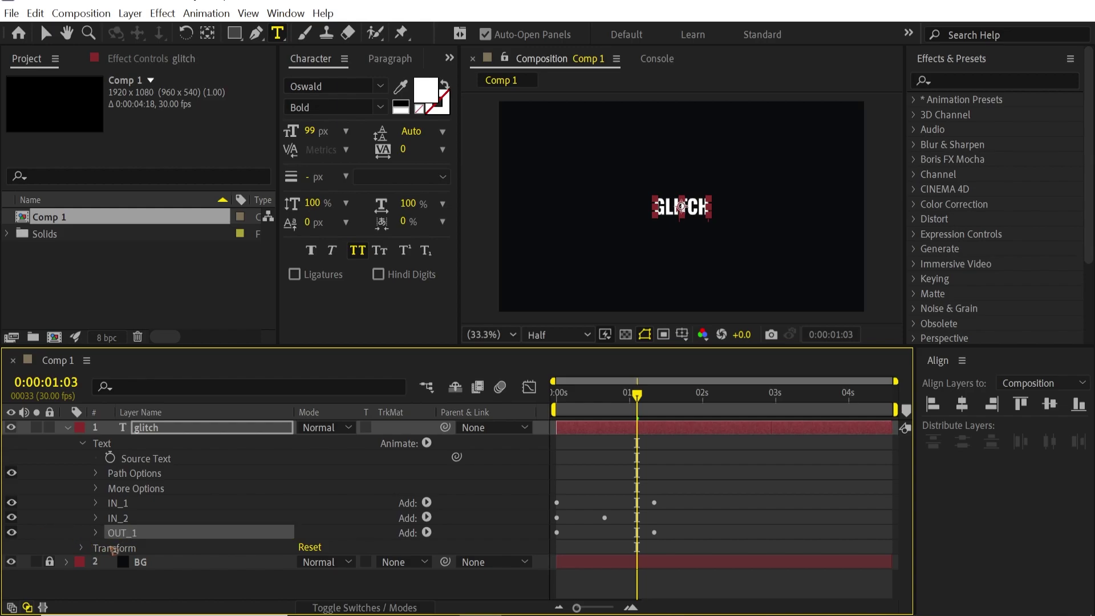
Move both Offset keyframes of OUT_1's range selector so they start just before the 3-second mark, and preview the outgoing animation.
left_click(96, 533)
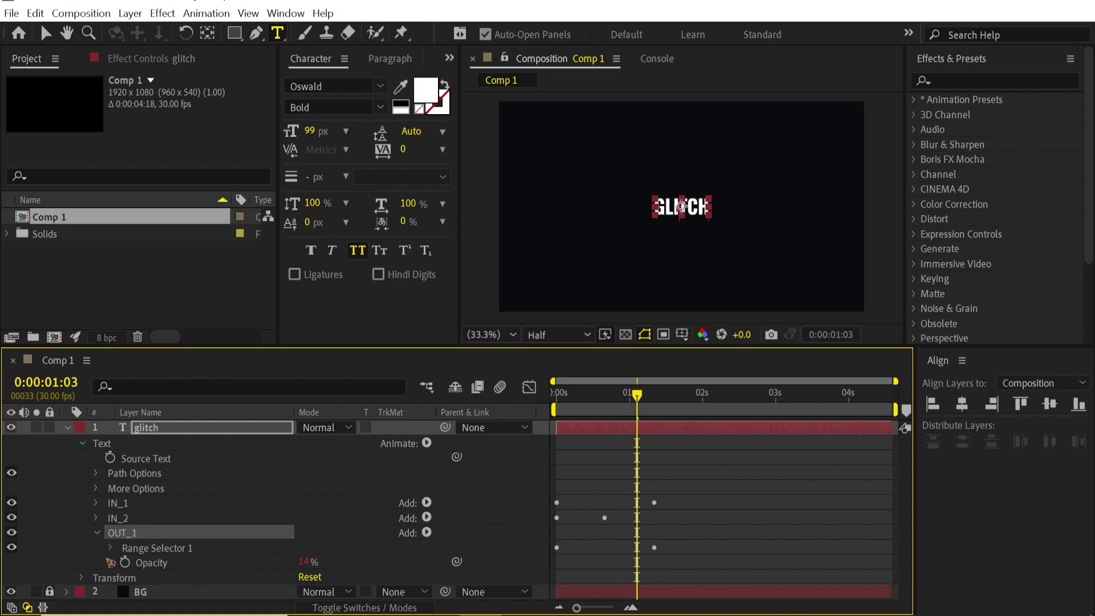
left_click(112, 548)
scroll(121, 553, "down", 2)
left_click_drag(716, 521, 776, 536)
key("space")
key("space")
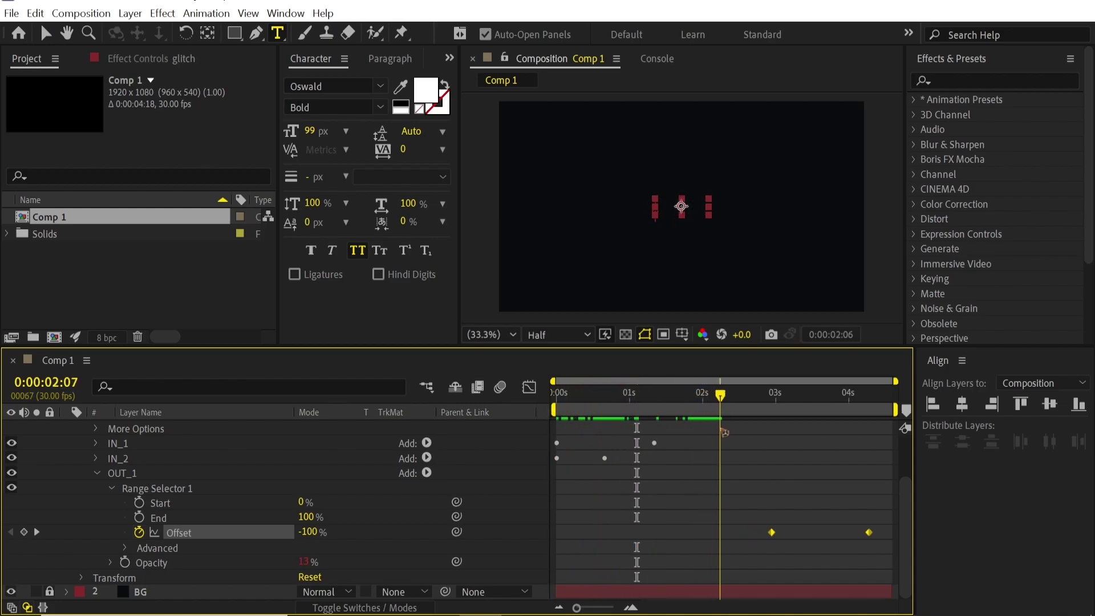
mouse_move(787, 443)
left_mouse_down()
mouse_move(766, 443)
mouse_move(807, 442)
left_mouse_up()
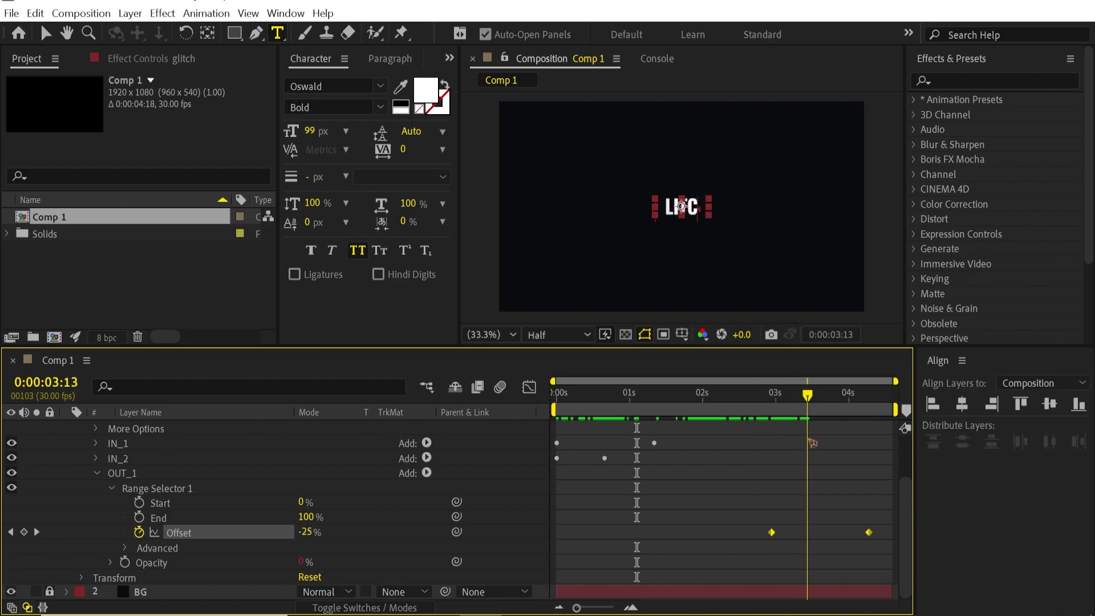
Set the Shape of OUT_1's range selector to Ramp Down and collapse the OUT_1 and IN_2 animators.
left_click(181, 549)
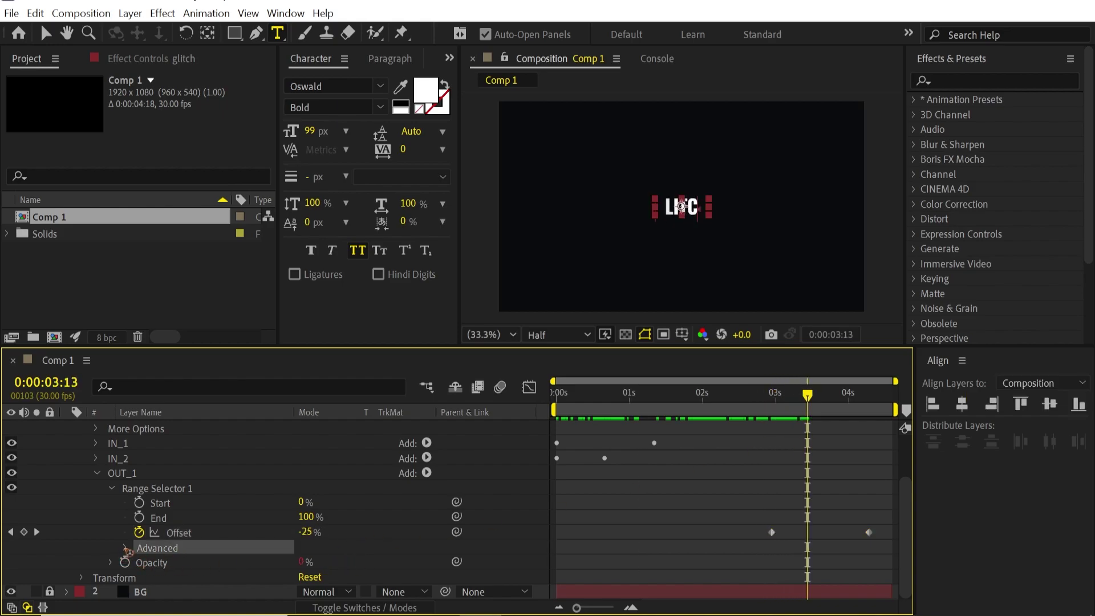
left_click(126, 549)
left_click(337, 533)
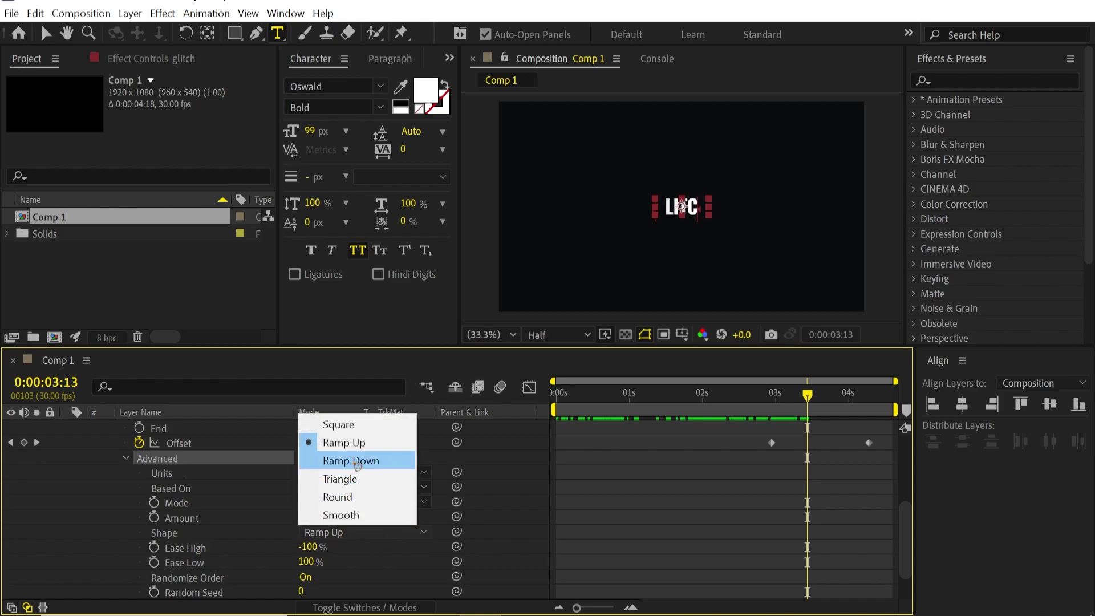
left_click(351, 461)
scroll(98, 523, "up", 5)
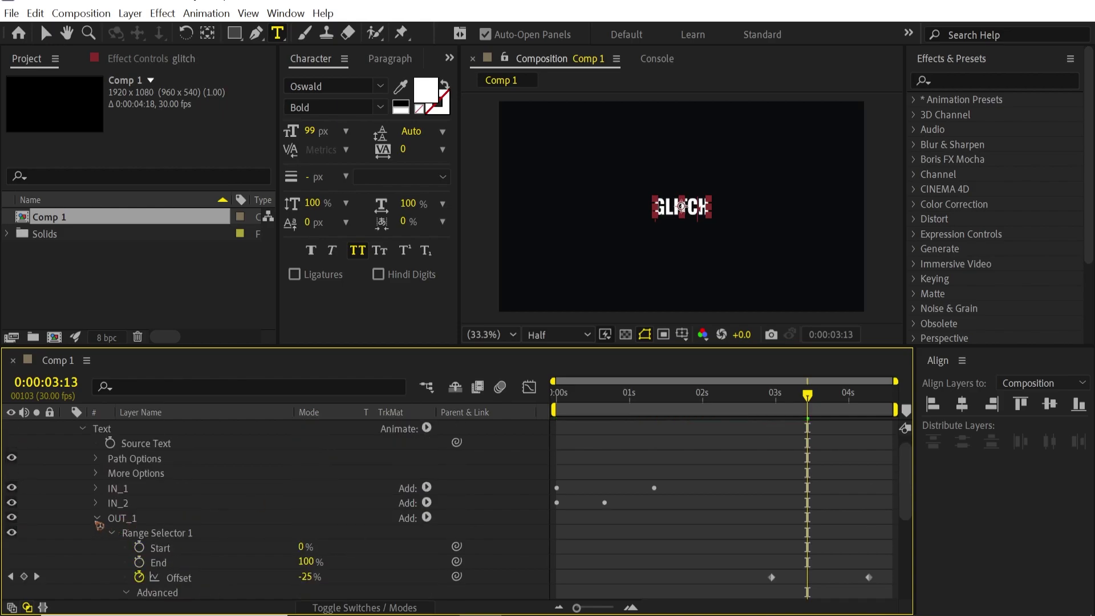
scroll(99, 520, "down", 3)
scroll(99, 520, "up", 4)
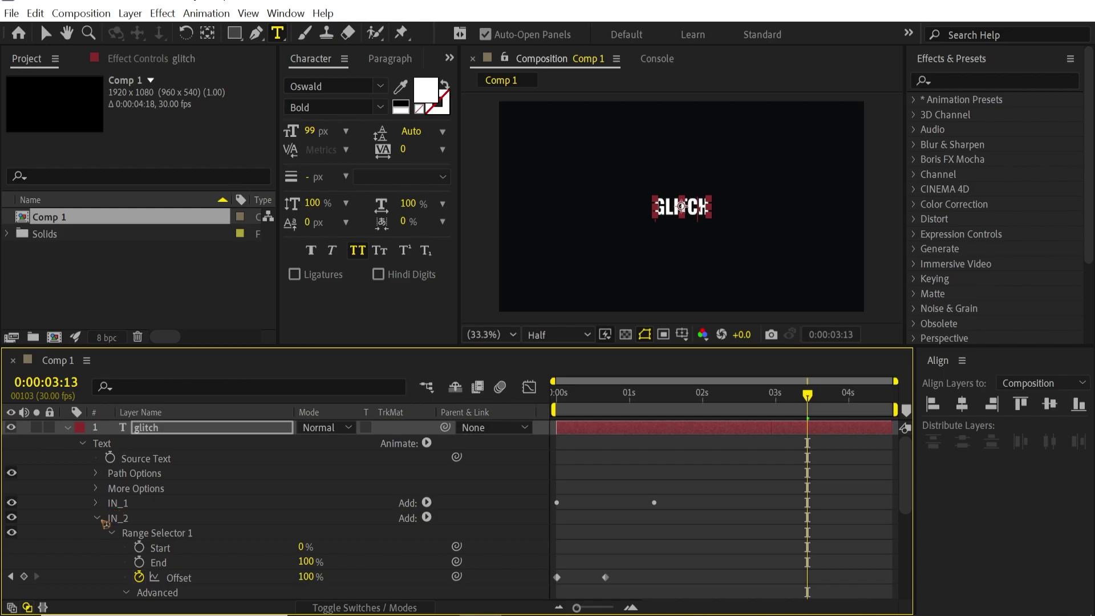
left_click(96, 532)
Duplicate the IN_2 animator, place the copy below OUT_1 and rename it OUT_2.
left_click(142, 522)
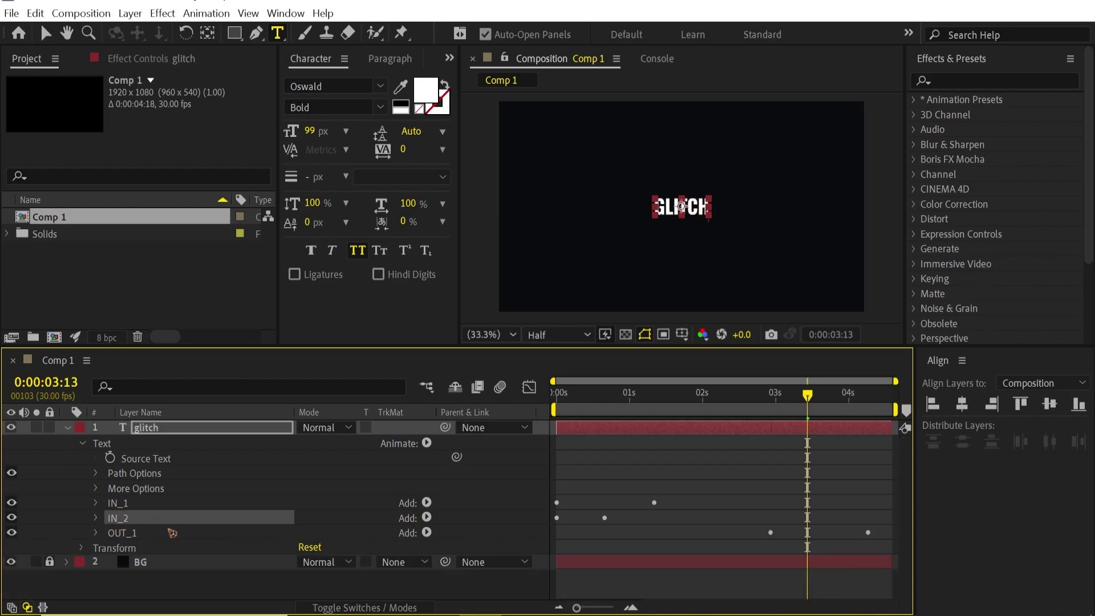
key("ctrl+d")
left_click_drag(149, 536, 160, 558)
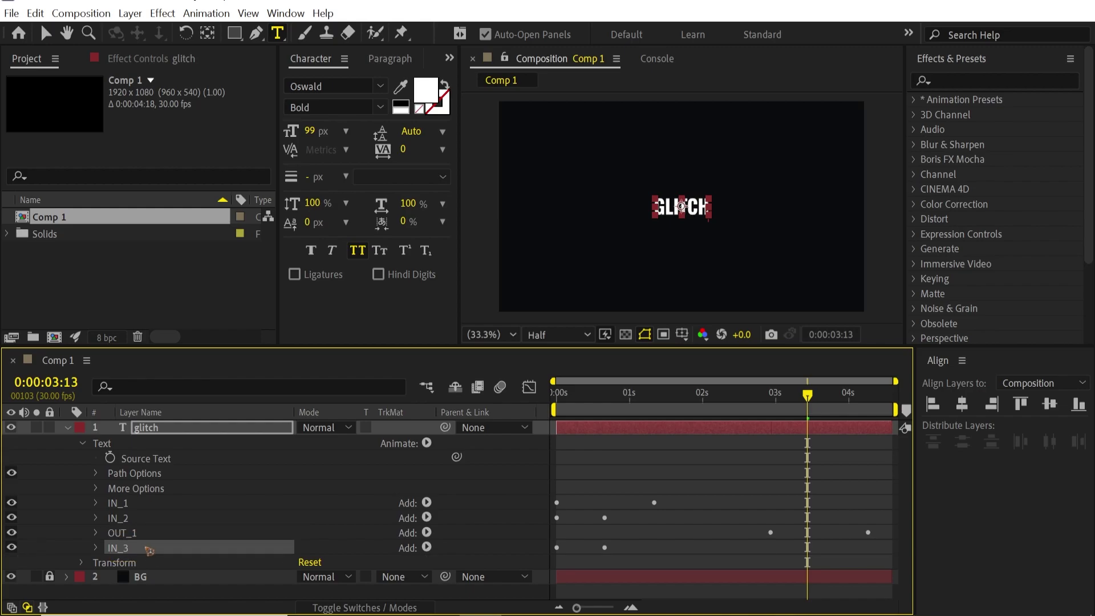
key("Return")
type("OU")
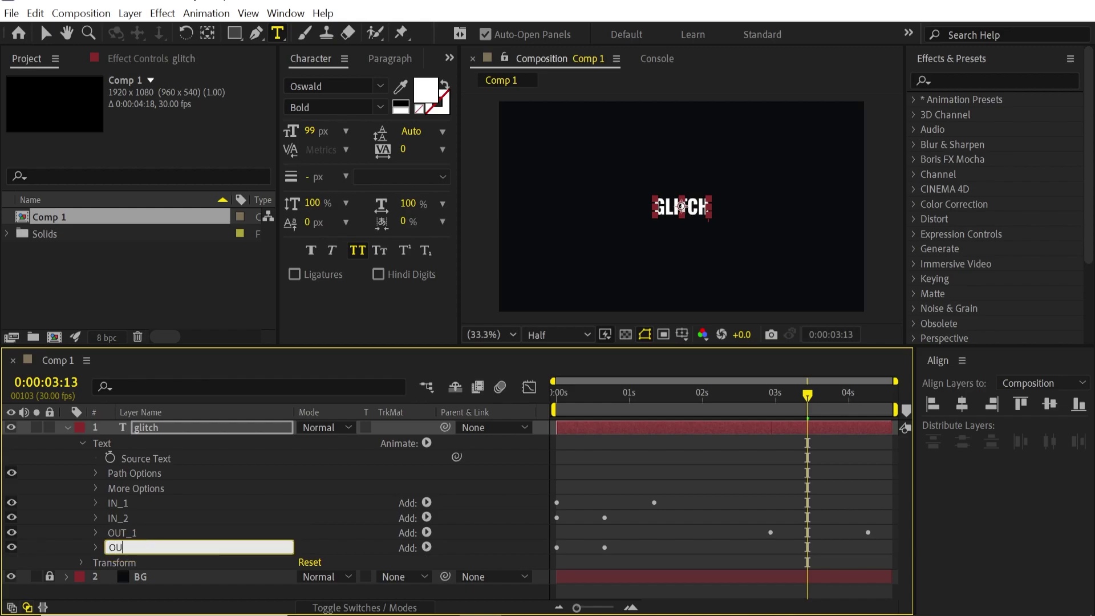
type("T_2")
key("Return")
Move both Offset keyframes of OUT_2's range selector so that they start at about 0:00:02:28.
left_click(96, 548)
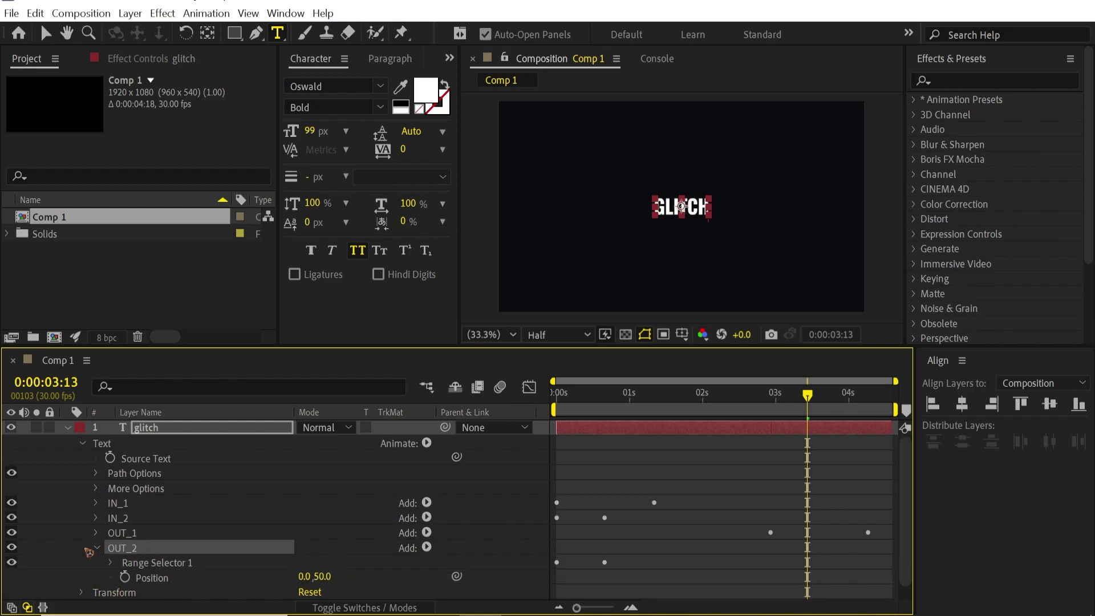
left_click(112, 563)
scroll(57, 536, "down", 2)
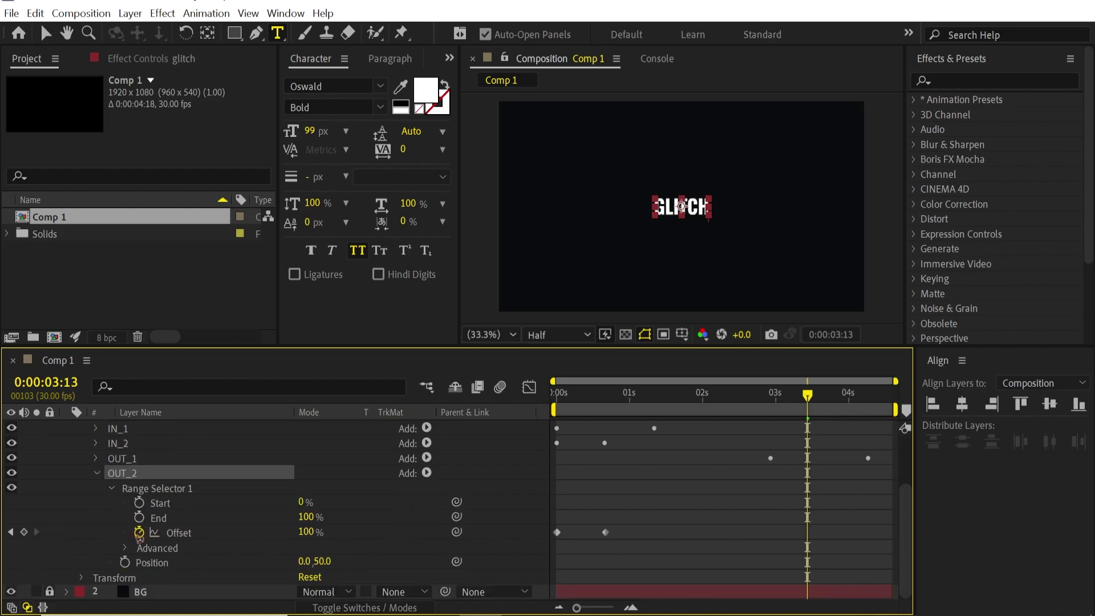
left_click(242, 533)
left_click_drag(739, 530, 545, 558)
left_click_drag(775, 398, 771, 397)
left_click_drag(557, 532, 774, 531)
Set the Shape of OUT_2's range selector to Ramp Down and preview the animation from the start.
left_click(149, 549)
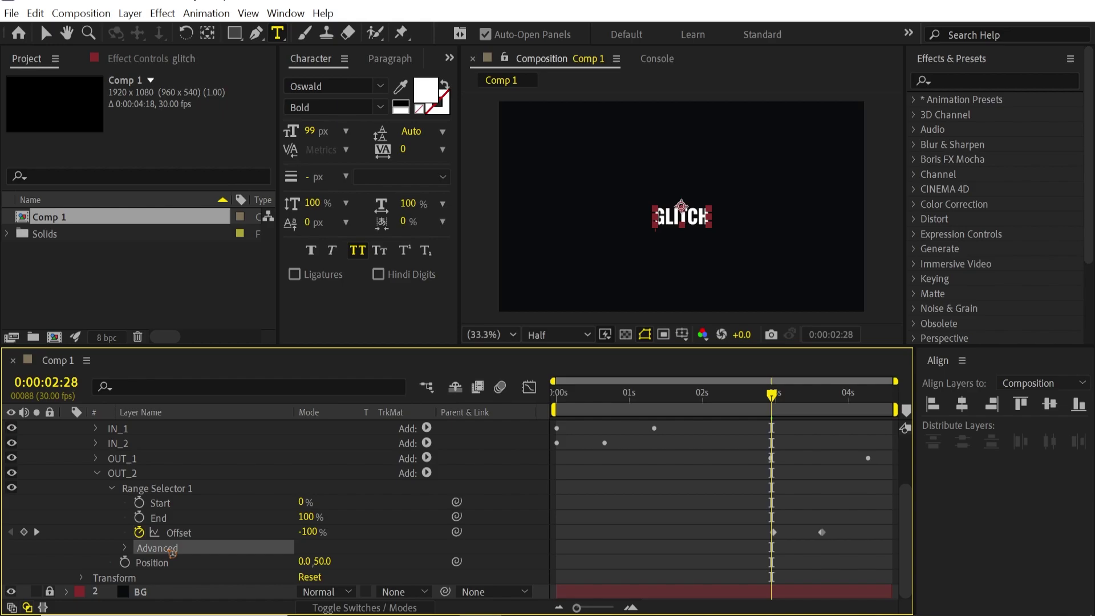
left_click(125, 547)
left_click(342, 532)
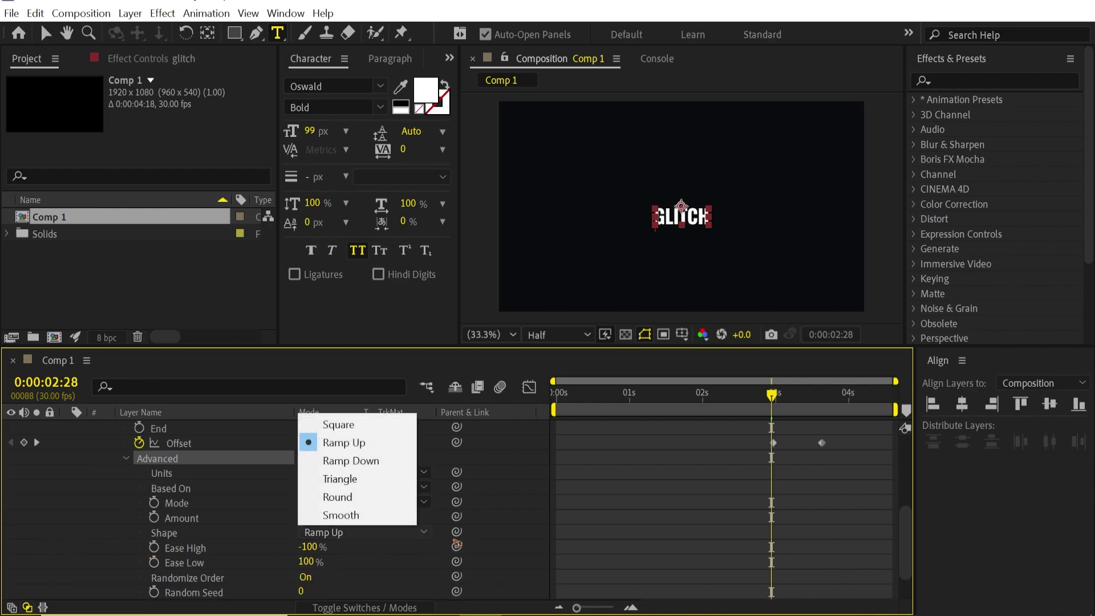
left_click(334, 459)
key("Home")
key("space")
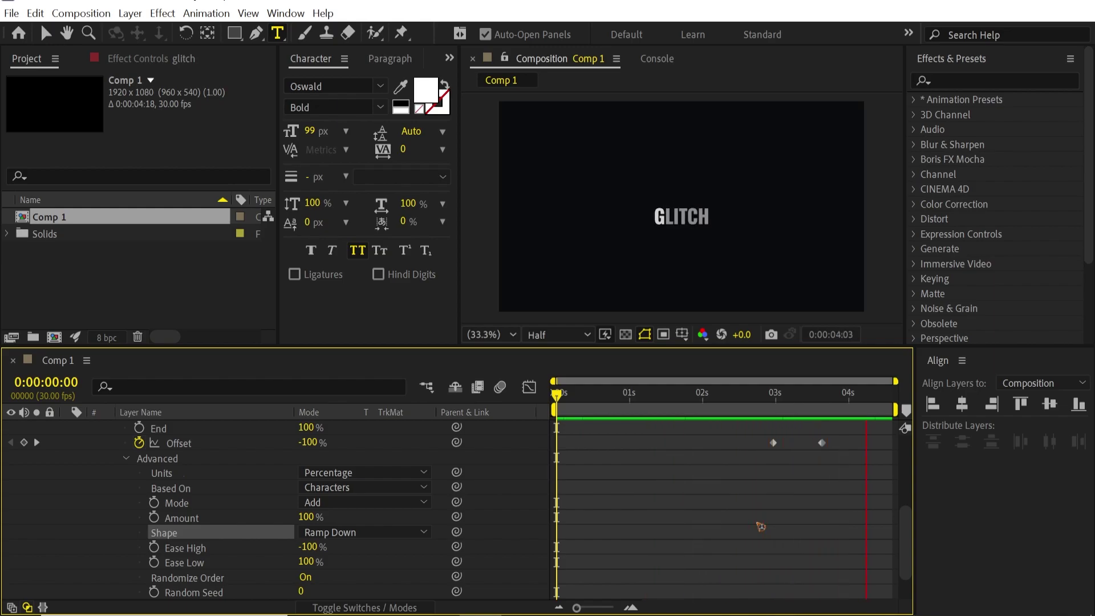
key("space")
Collapse the glitch layer's properties and duplicate the layer.
scroll(117, 516, "up", 5)
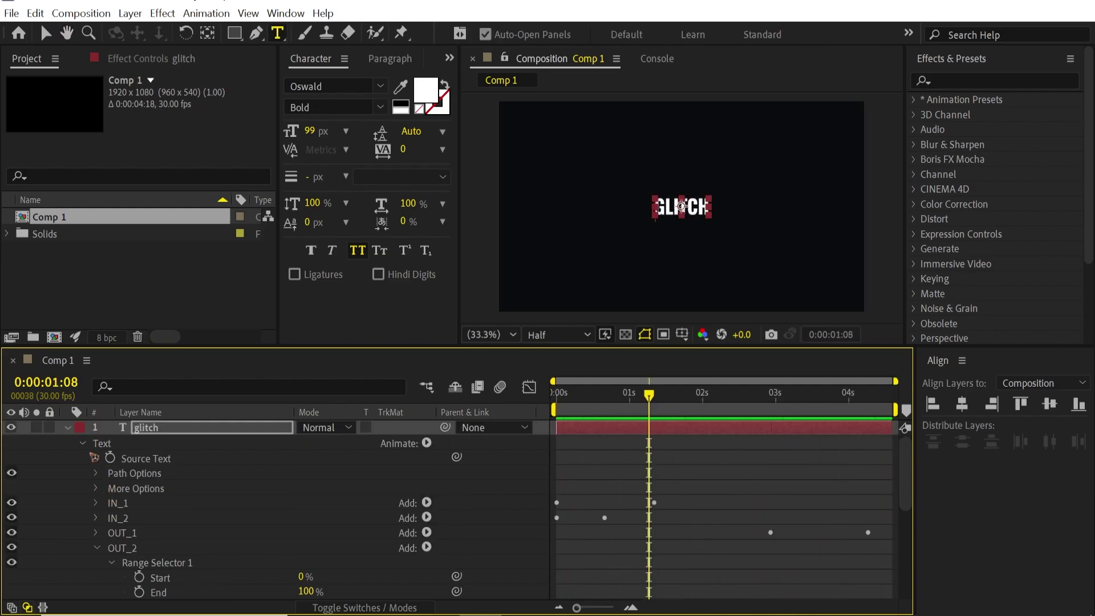
left_click(82, 443)
left_click(67, 427)
left_click(765, 412)
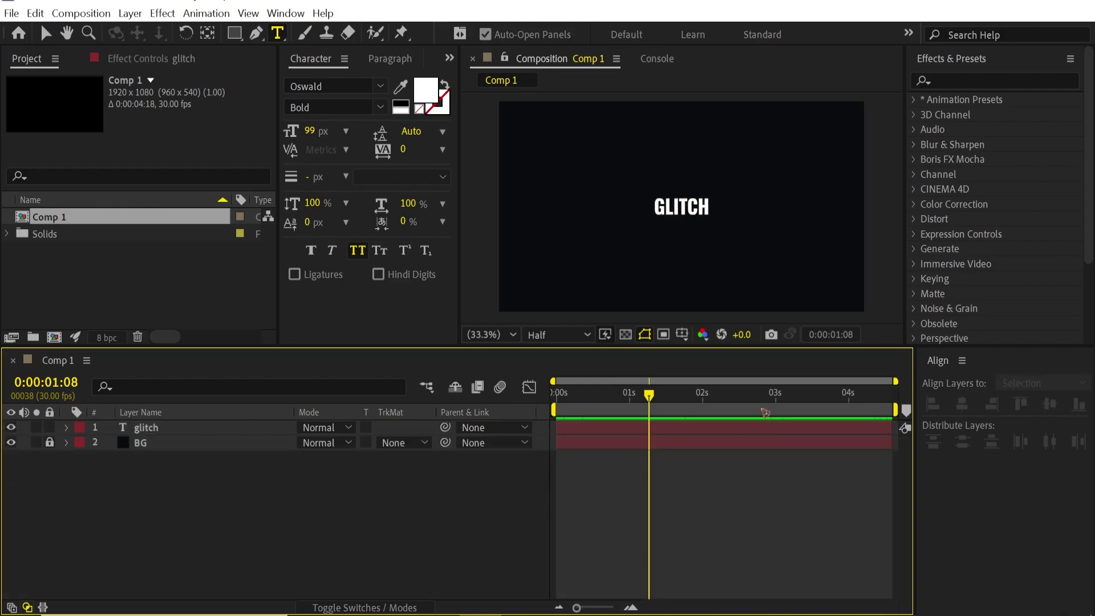
left_click(634, 410)
left_click(180, 428)
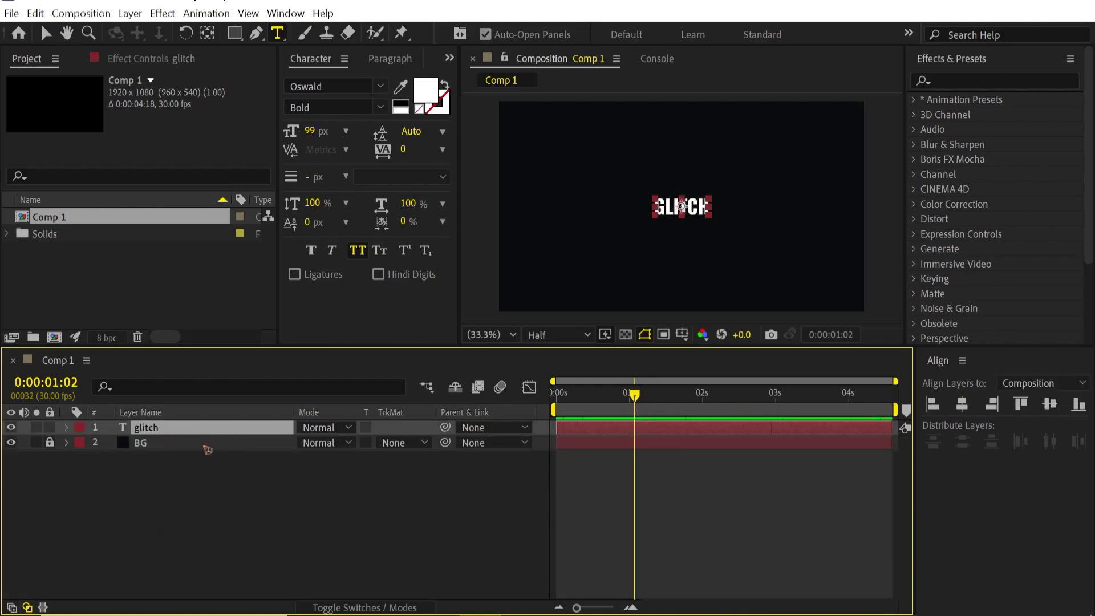
key("ctrl+d")
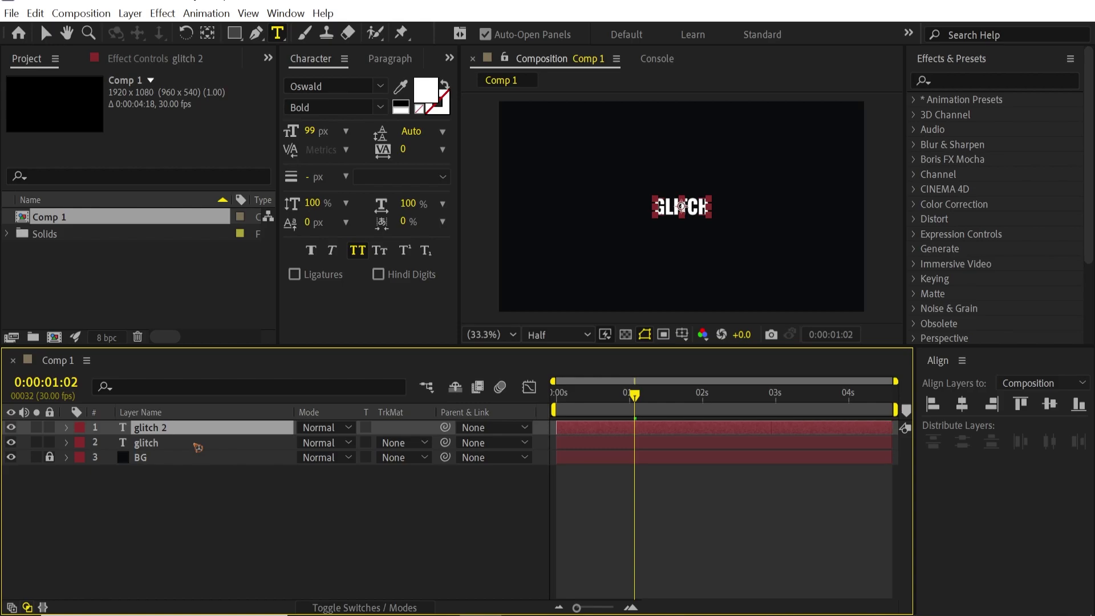
Expand the Text properties of both the glitch and glitch 2 layers and make the timeline area taller.
left_click(67, 443)
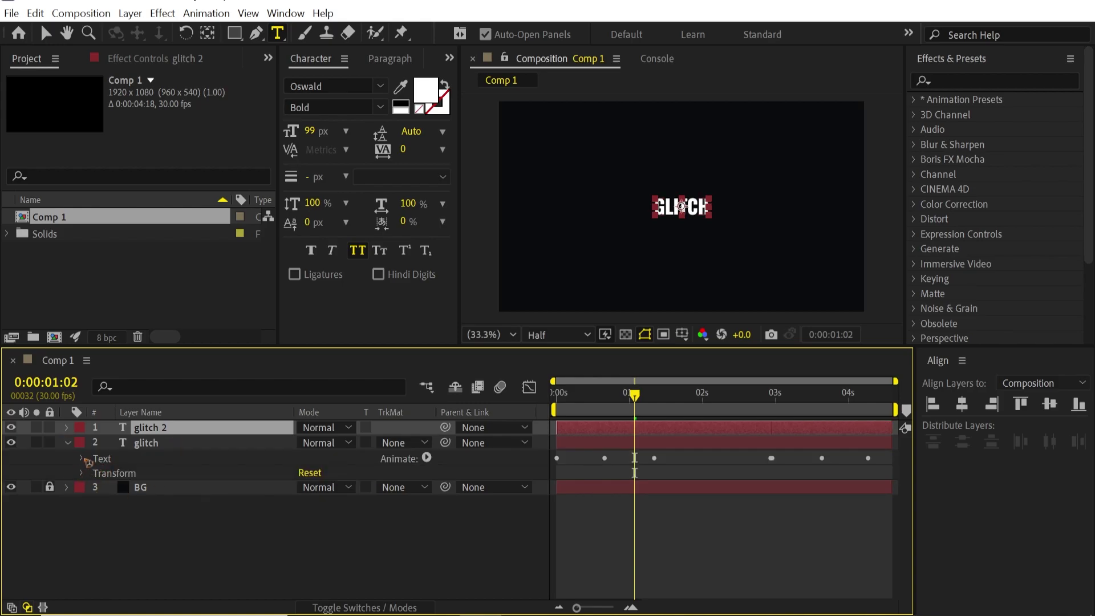
left_click(83, 459)
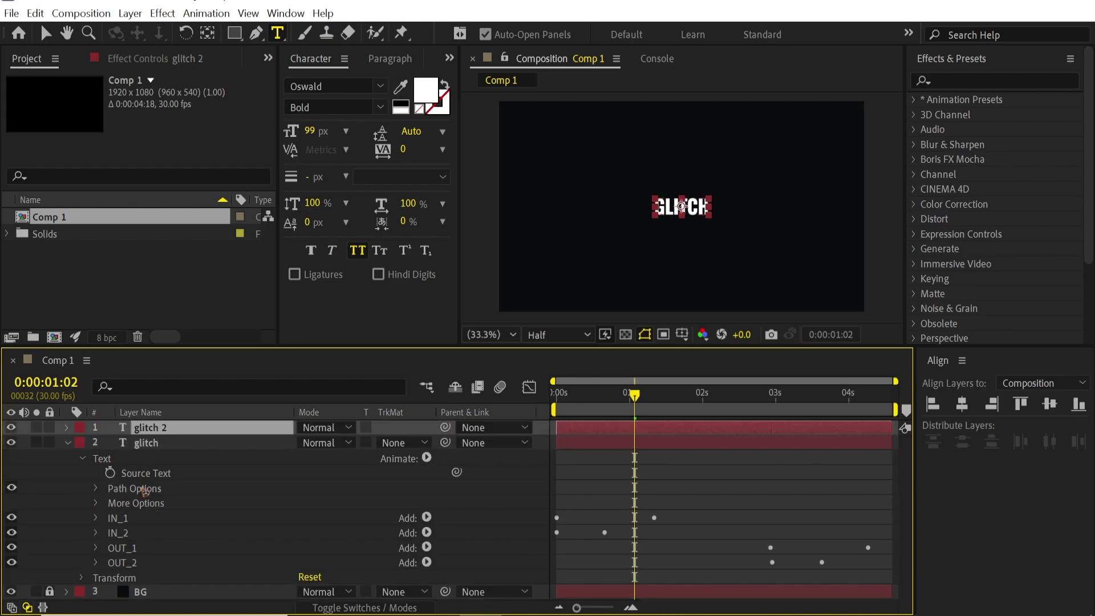
left_click(147, 448)
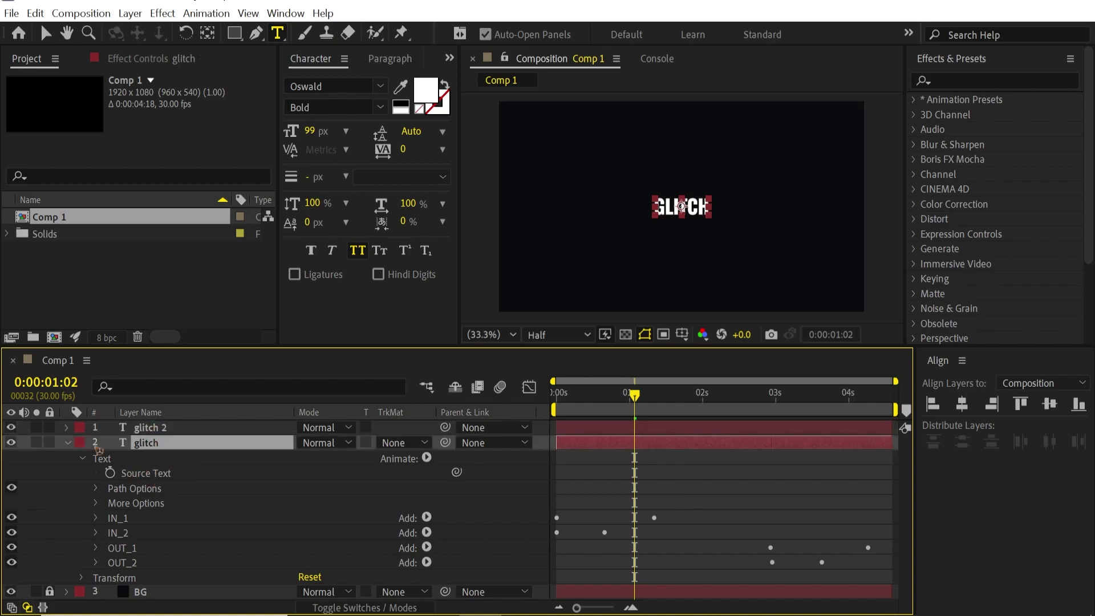
left_click(67, 427)
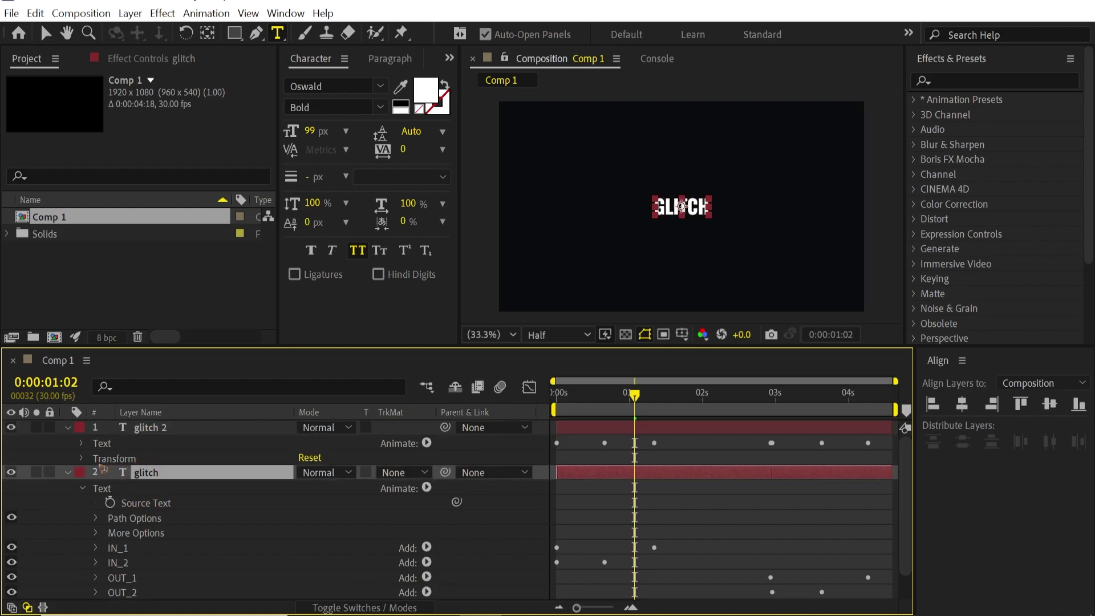
left_click(83, 445)
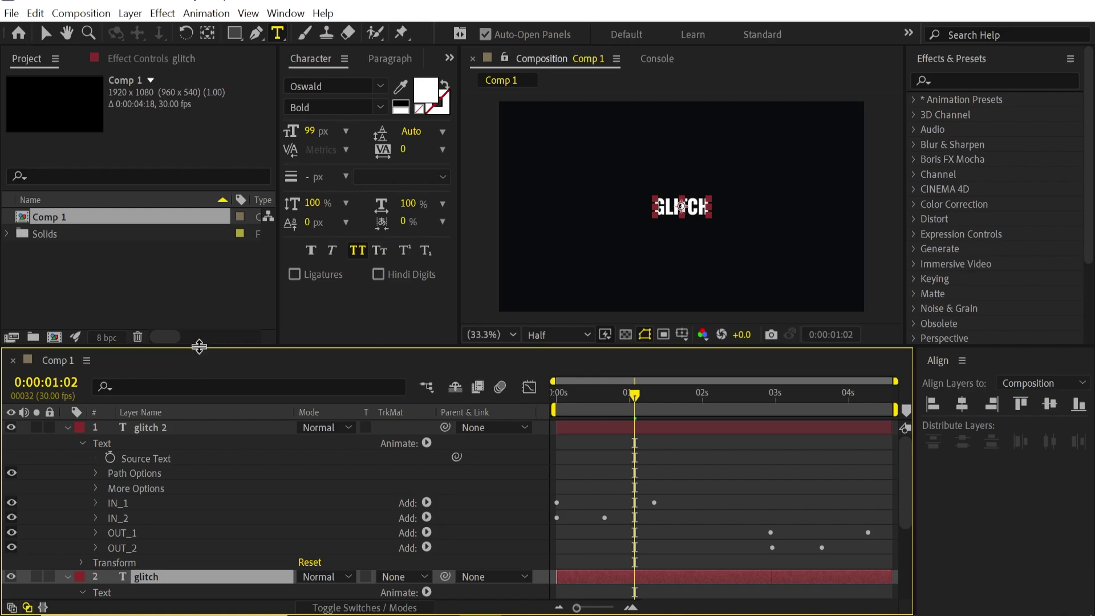
left_click_drag(199, 346, 197, 272)
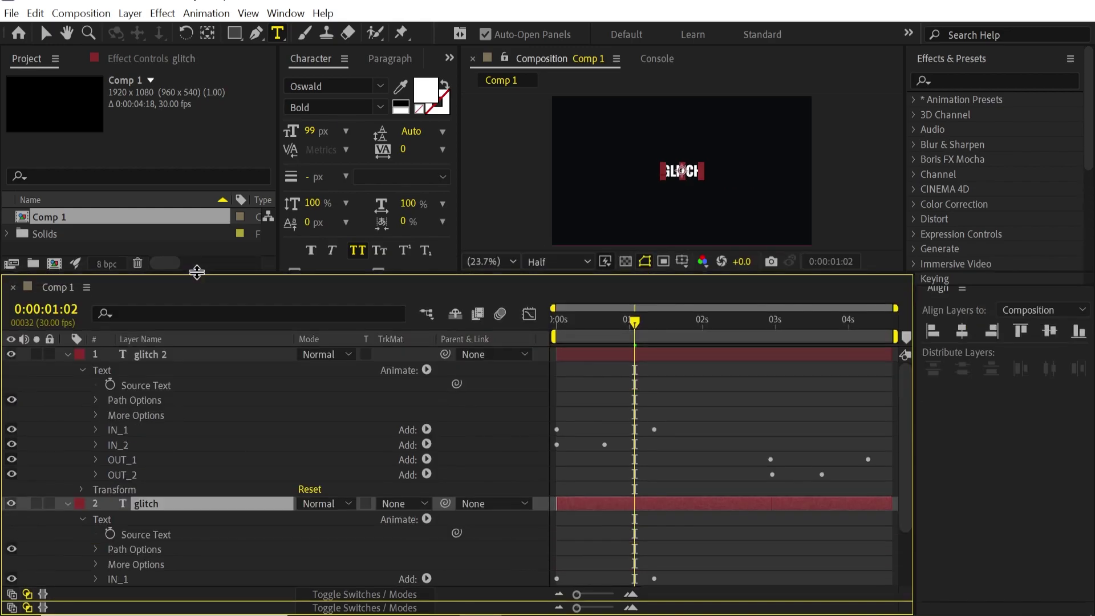
Link the glitch layer's Source Text to glitch 2's Source Text with an expression, then collapse both layers and restore the timeline height.
left_click(112, 534, "alt")
left_click_drag(347, 546, 145, 384)
left_click(249, 427)
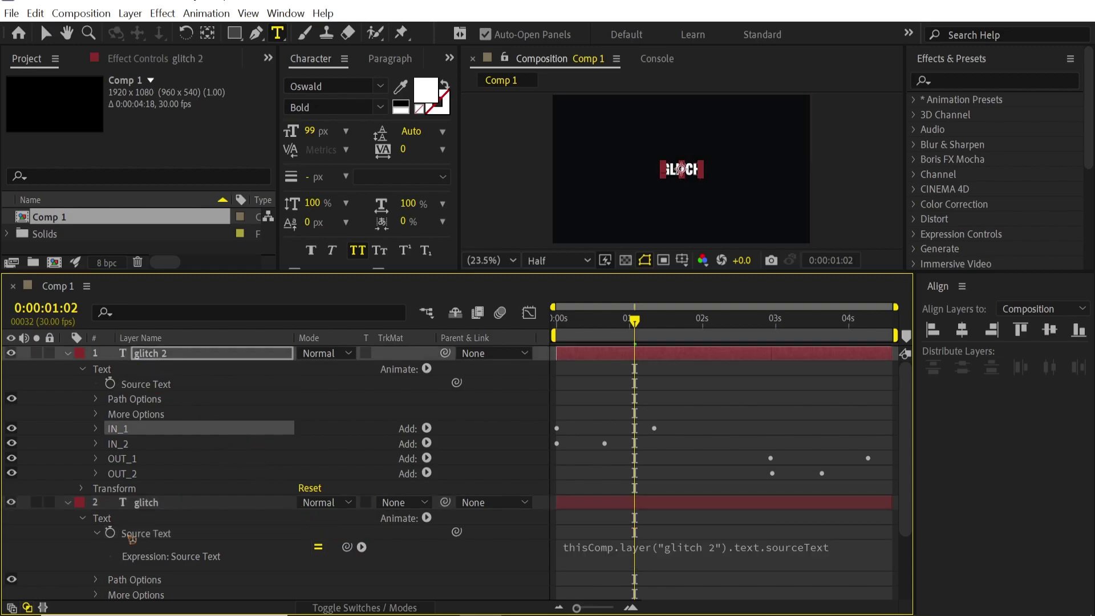
left_click(68, 502)
left_click(68, 353)
left_click_drag(312, 272, 313, 379)
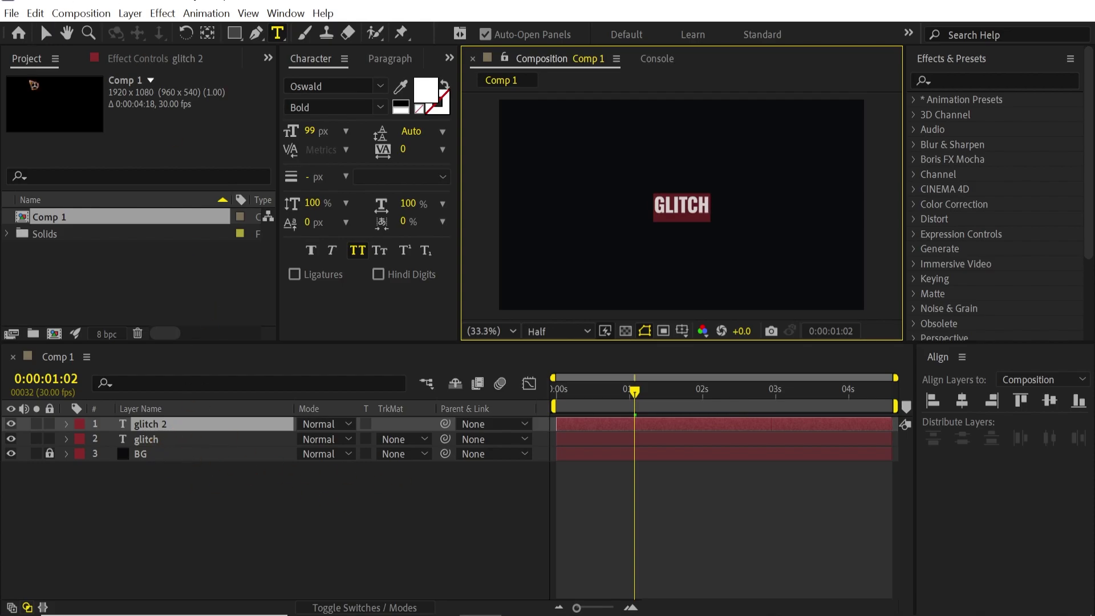
Test the text link by changing glitch 2's text to GLITCH TEXT, preview it, and undo the edit.
left_click(708, 207)
type("tetx")
key("BackSpace")
key("BackSpace")
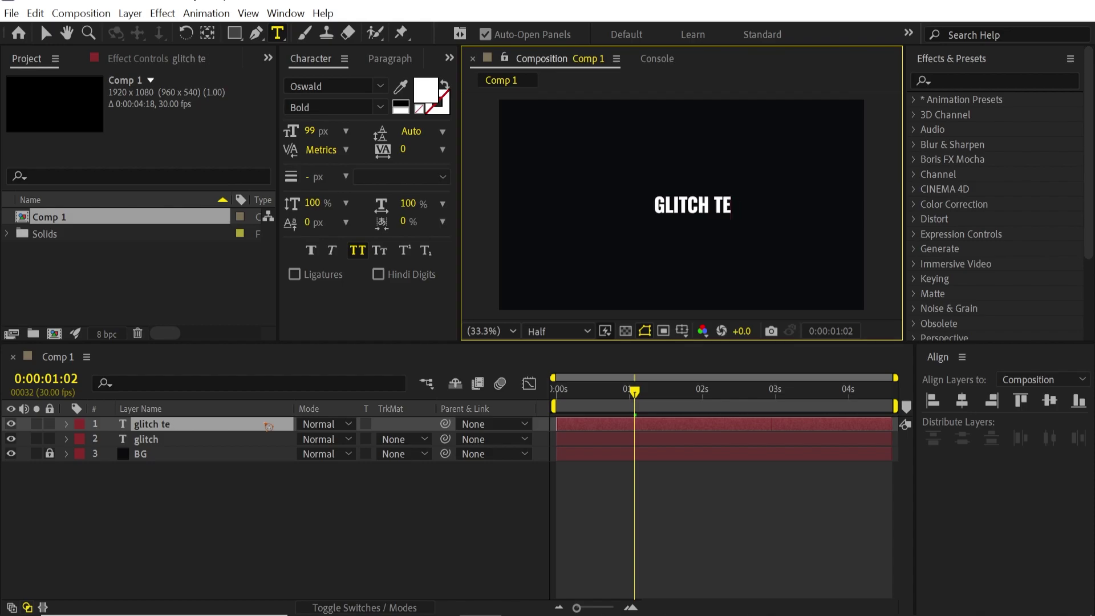
type("xt")
left_click(377, 528)
key("Home")
key("space")
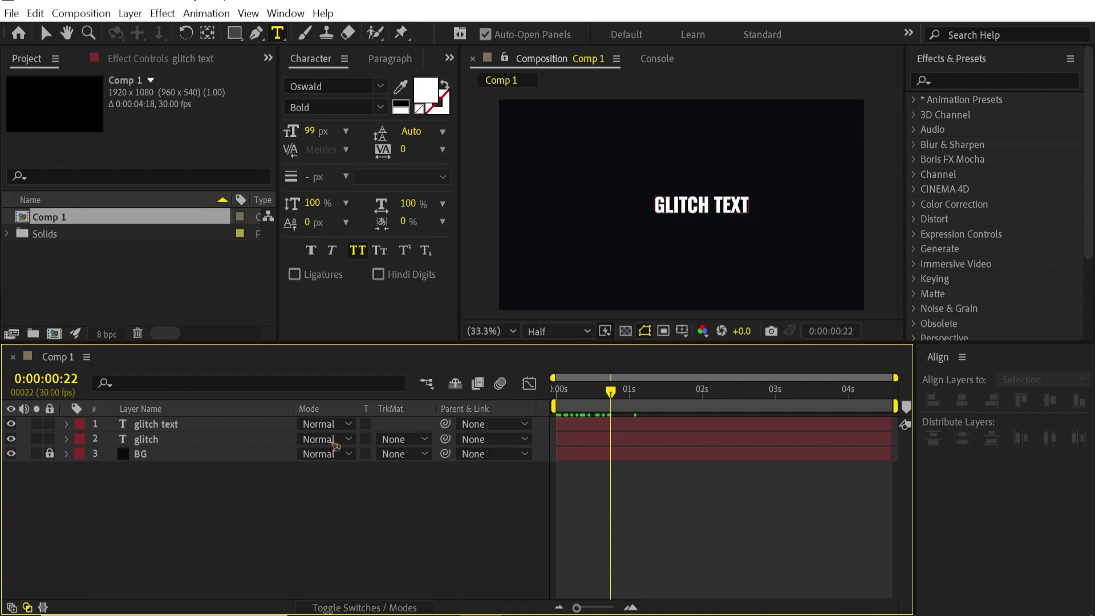
key("ctrl+z")
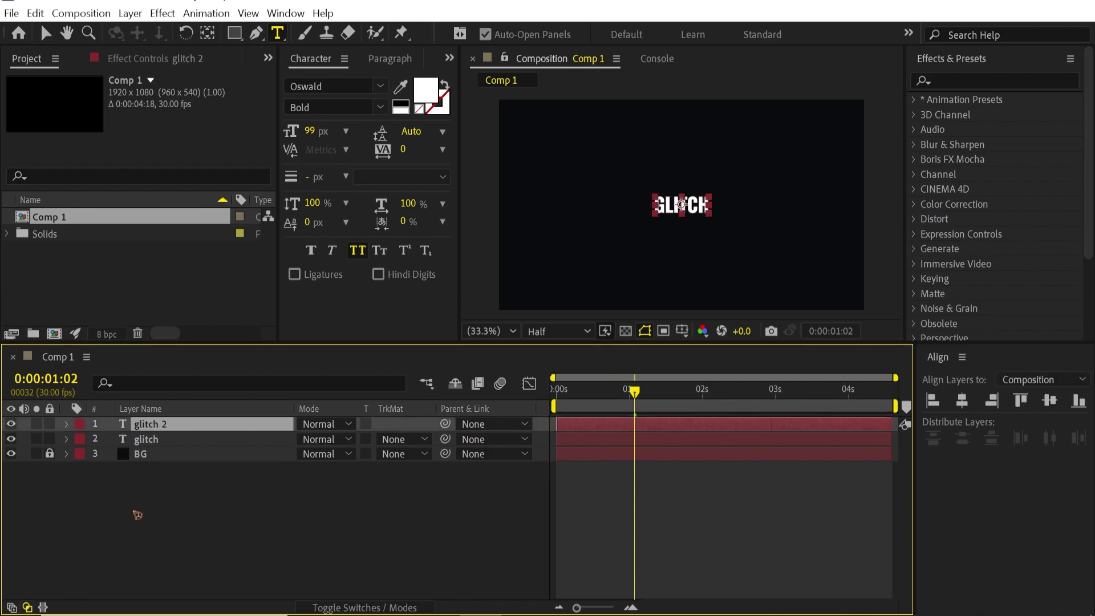
Shift the glitch 2 layer in time so it starts shortly before the 1-second mark.
left_click(138, 514)
left_click(170, 425)
mouse_move(581, 425)
left_mouse_down()
mouse_move(639, 425)
mouse_move(586, 406)
left_mouse_up()
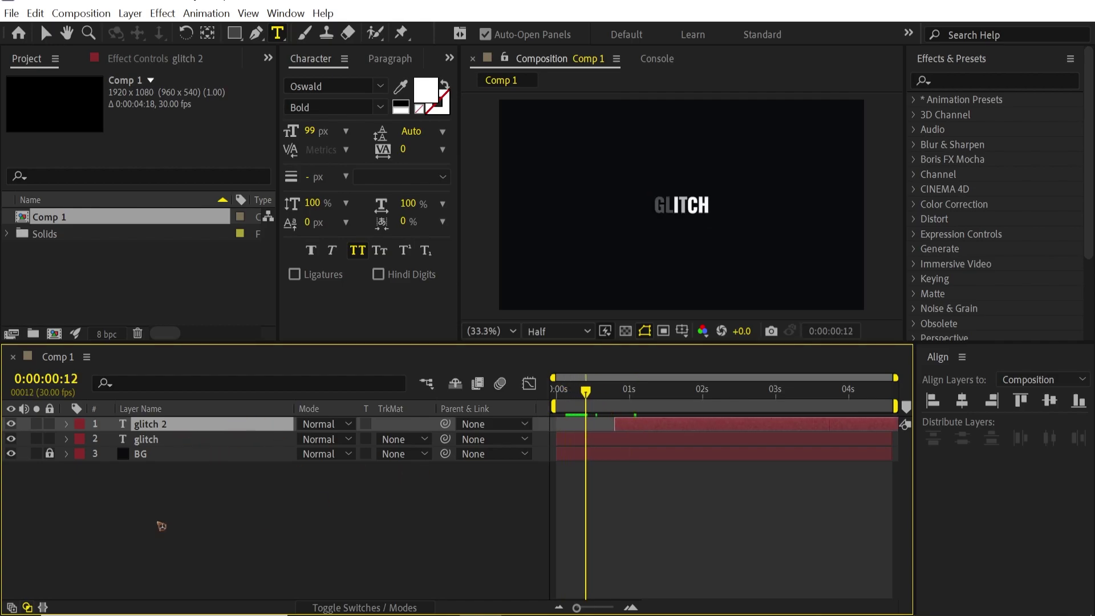
Swap the fill and stroke of the original glitch layer to turn it into outlined text, and preview the animation.
left_click(161, 524)
left_click(159, 440)
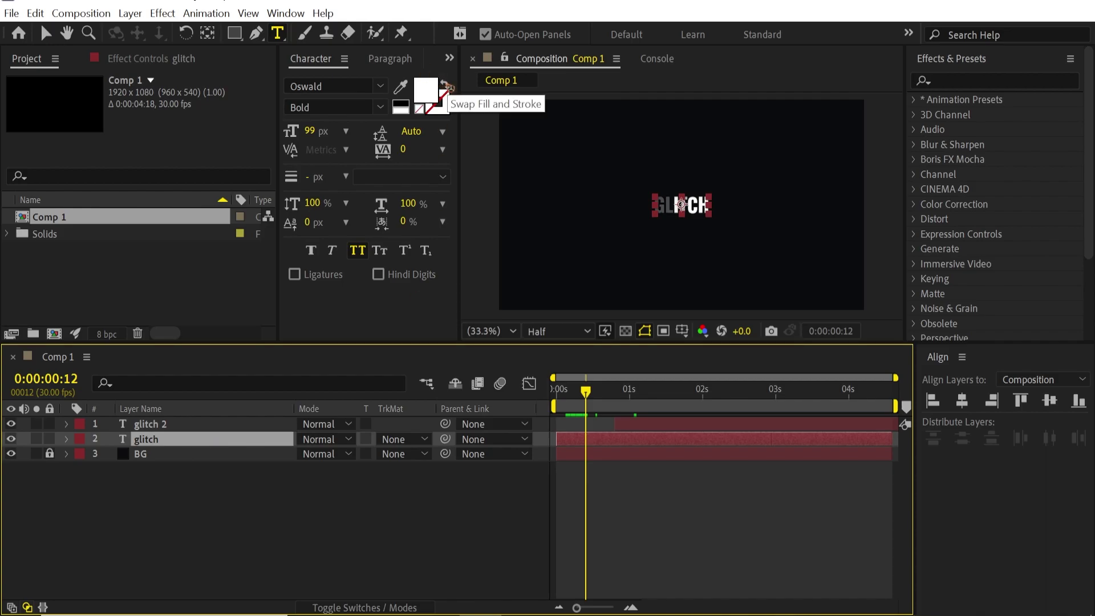
left_click(445, 86)
left_click(687, 577)
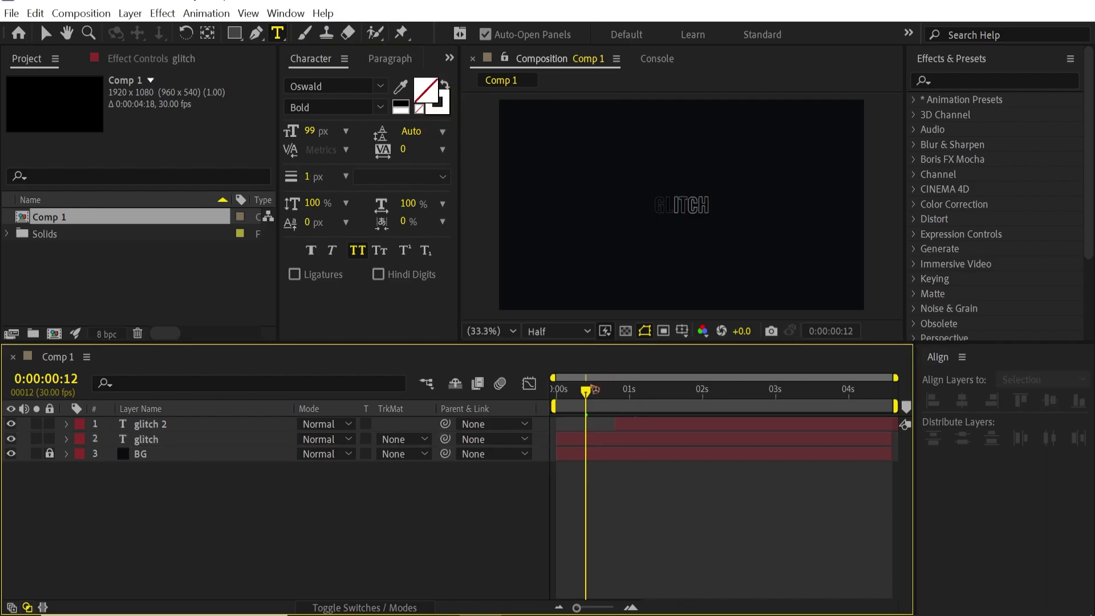
key("space")
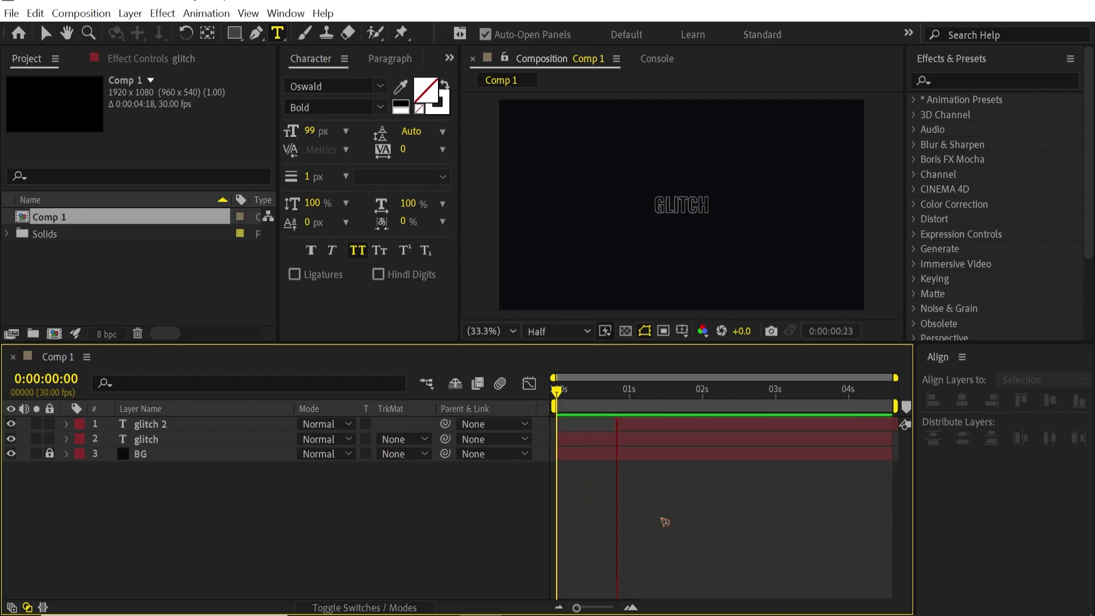
key("space")
key("space")
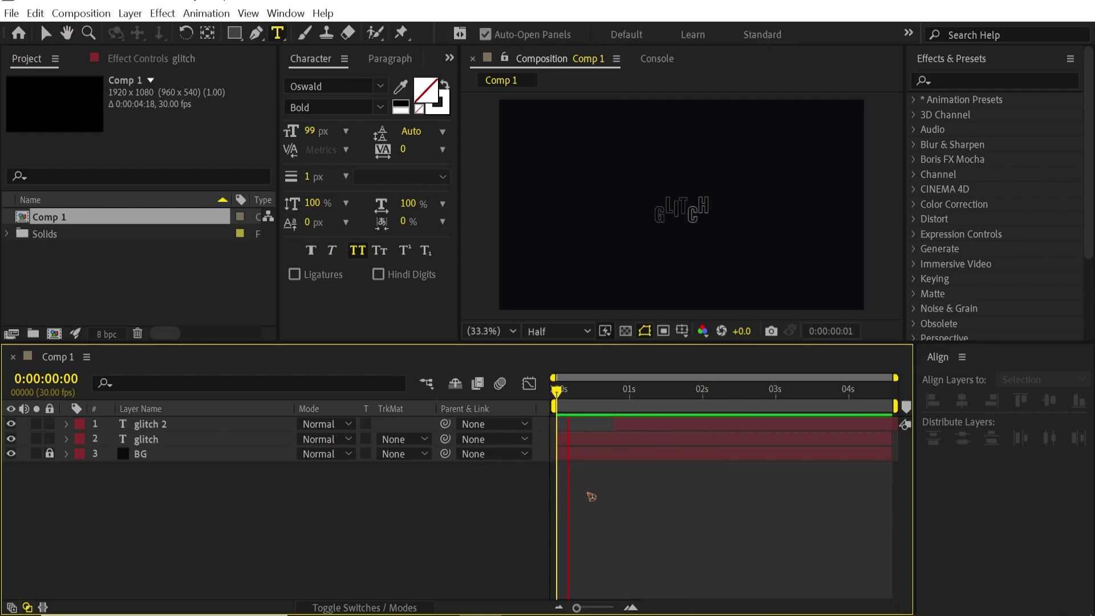
Shift the glitch 2 layer earlier so it starts at about half a second, and preview the timing.
left_click_drag(631, 427, 608, 433)
left_click(658, 524)
key("space")
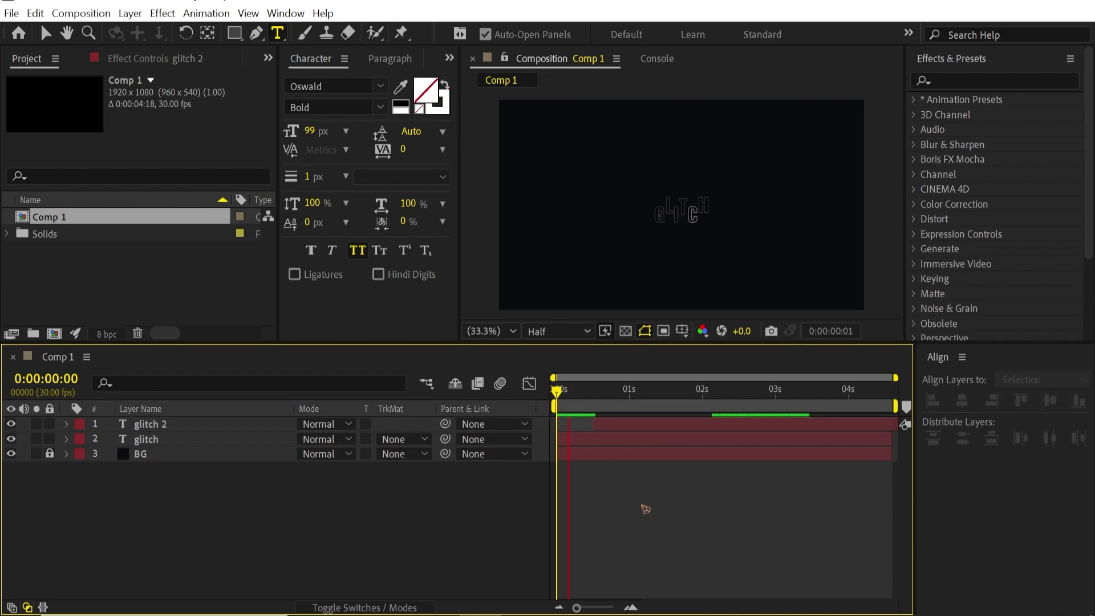
Pre-compose the glitch and glitch 2 layers together into a composition named Title.
left_click(177, 439)
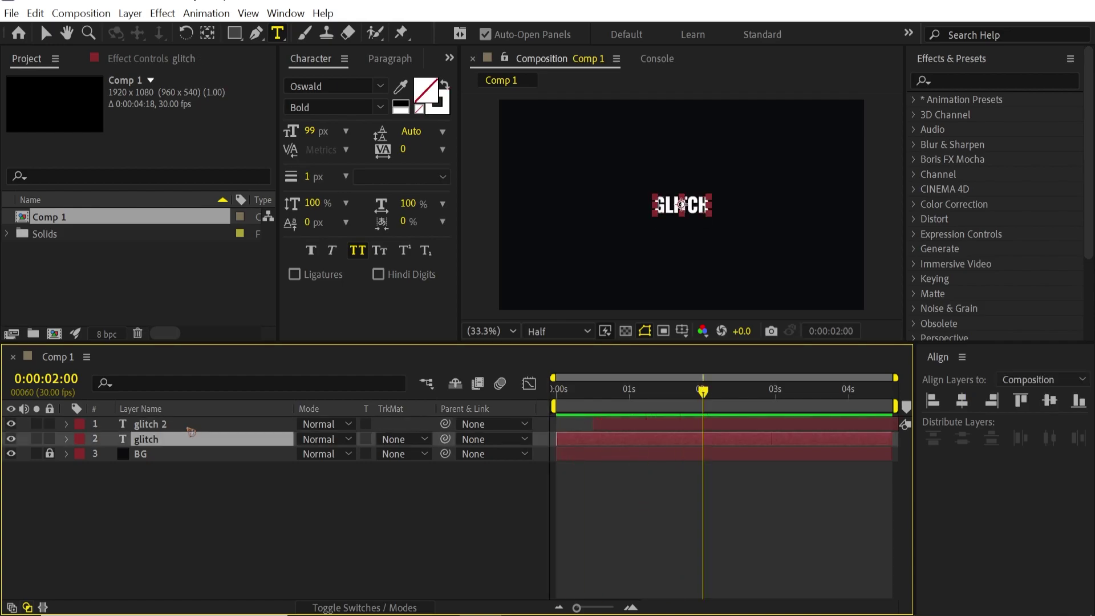
left_click(186, 425, "shift")
right_click(203, 426)
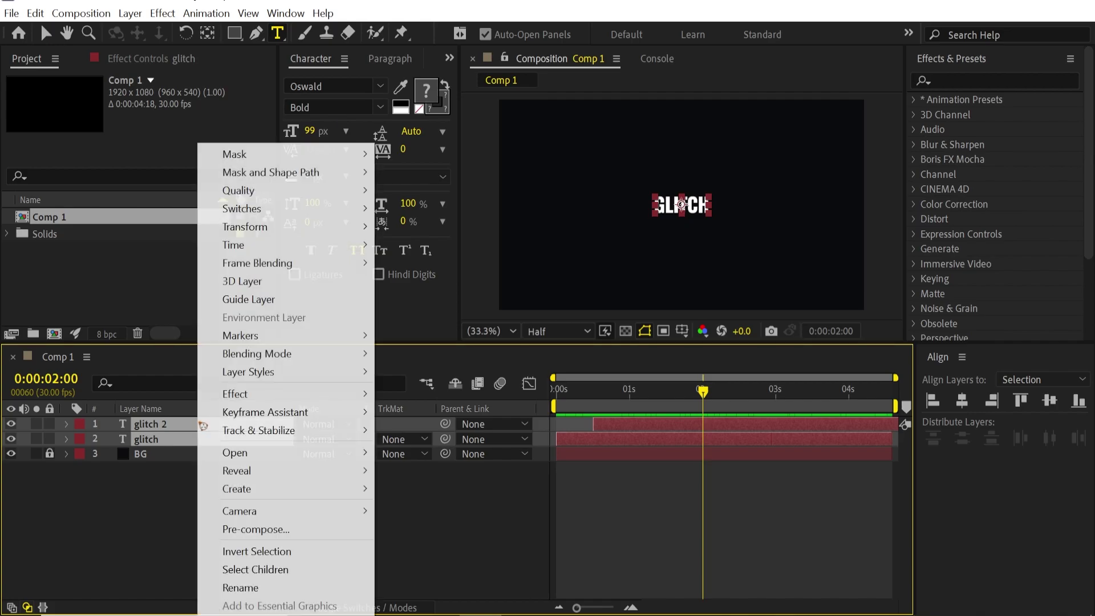
left_click(252, 529)
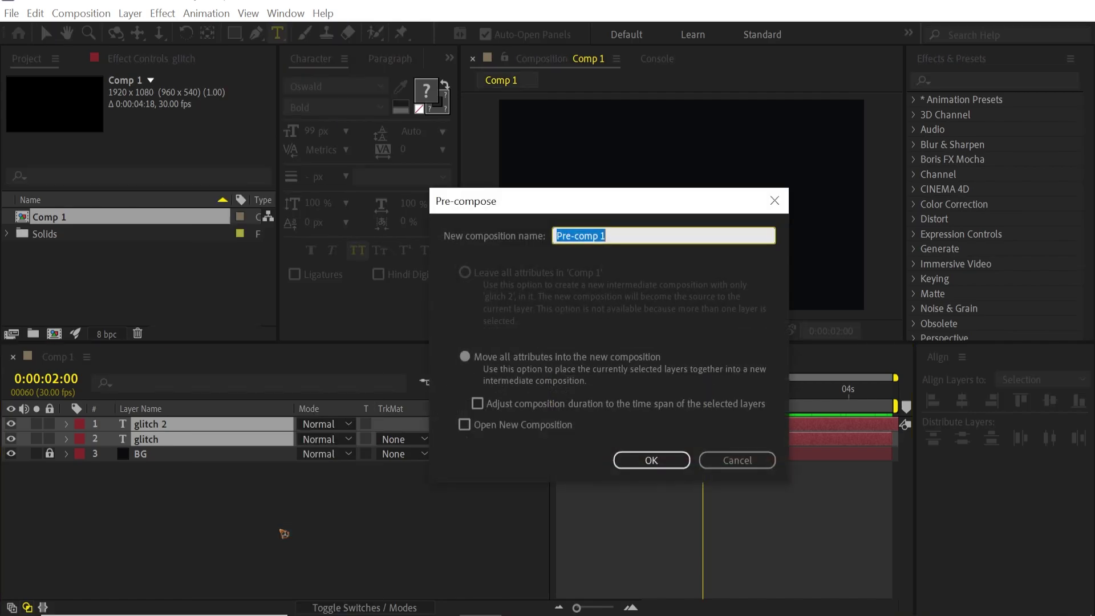
type("T")
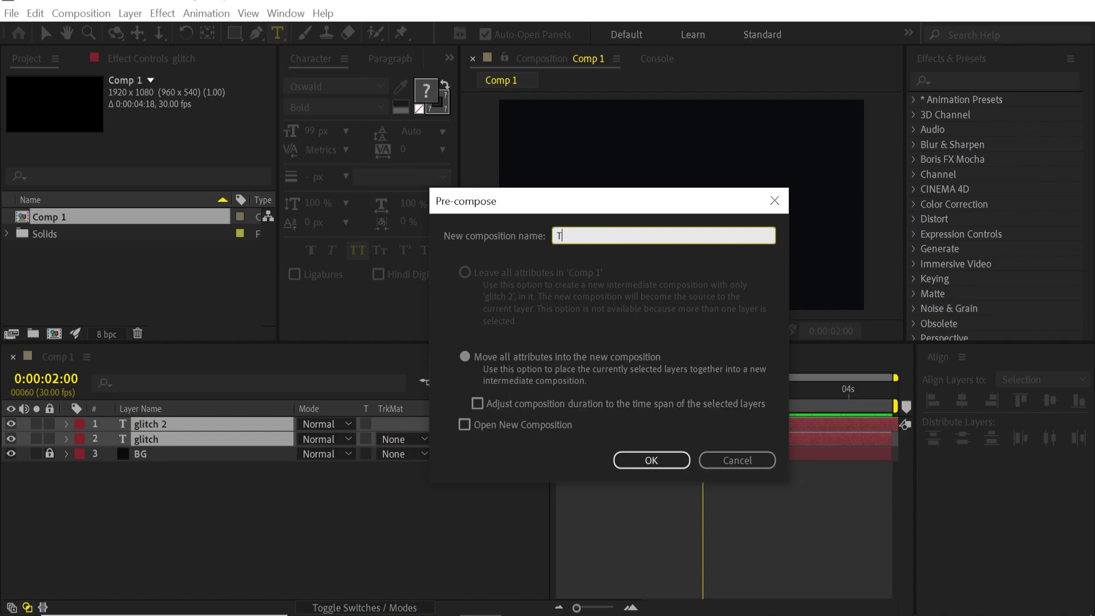
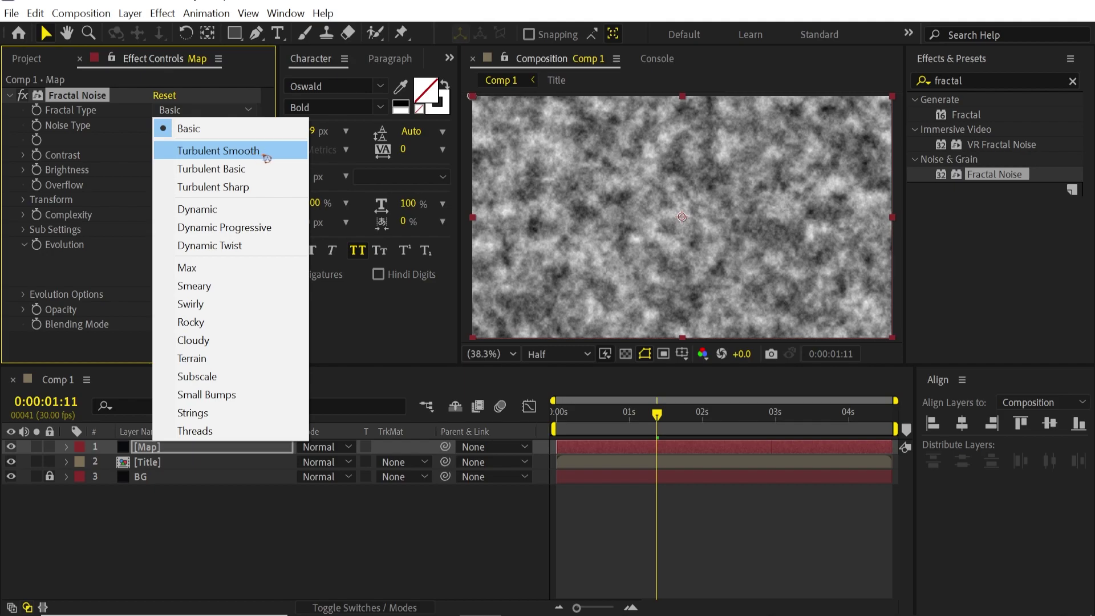
Set the Map's Fractal Noise to fractal type Turbulent Smooth, noise type Block, contrast 220 and brightness -90.
left_click(194, 125)
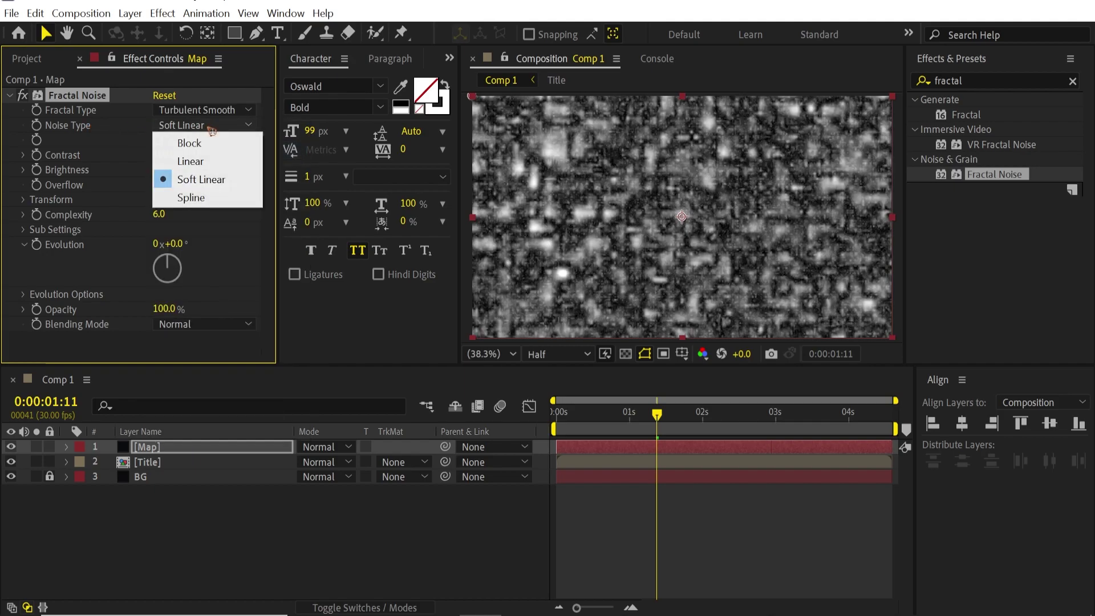
left_click(212, 148)
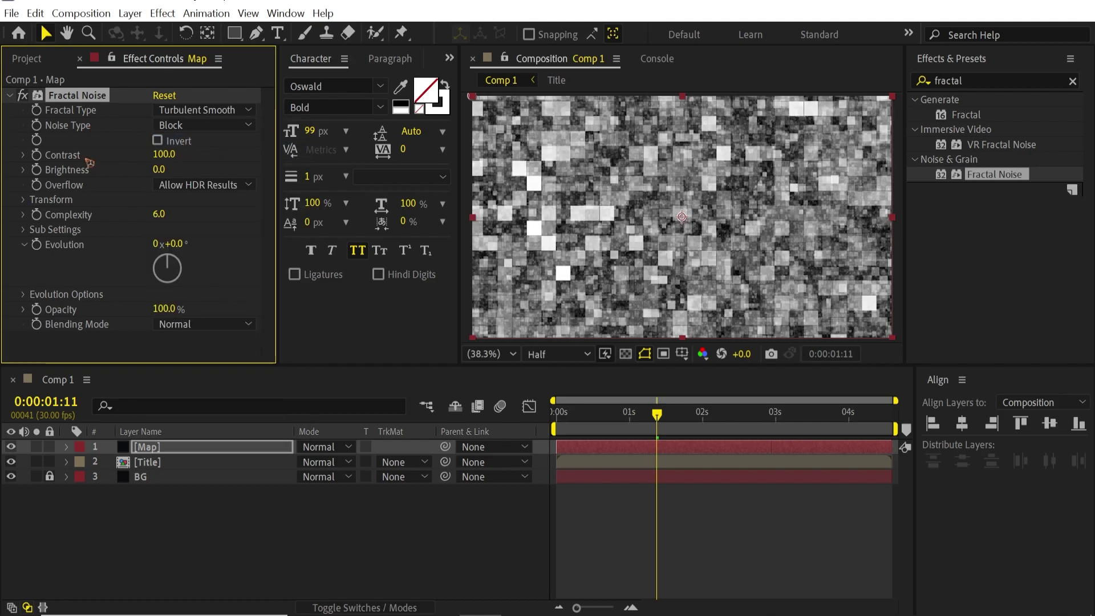
left_click(167, 155)
type("220")
key("Return")
left_click(157, 170)
type("-90")
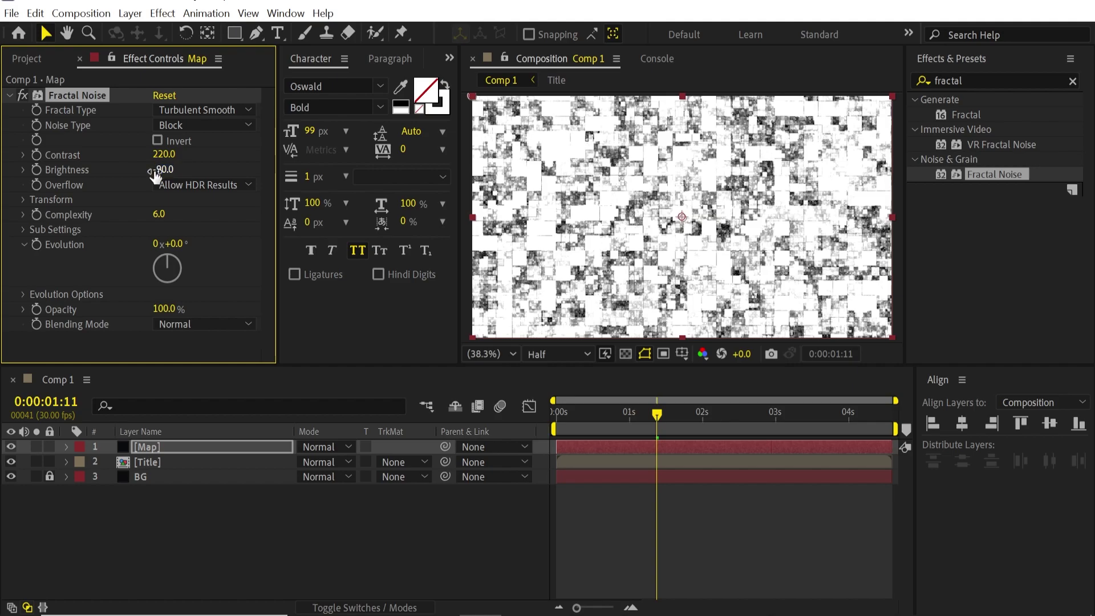
key("Return")
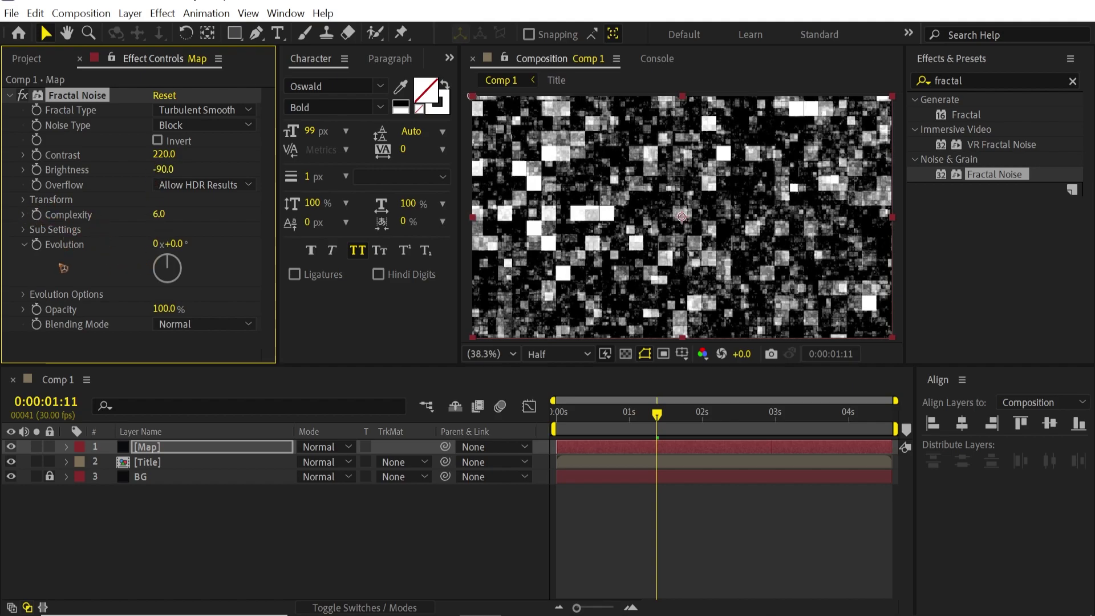
Turn off uniform scaling in the Fractal Noise transform and set scale width to 312 and scale height to 140.
left_click(24, 200)
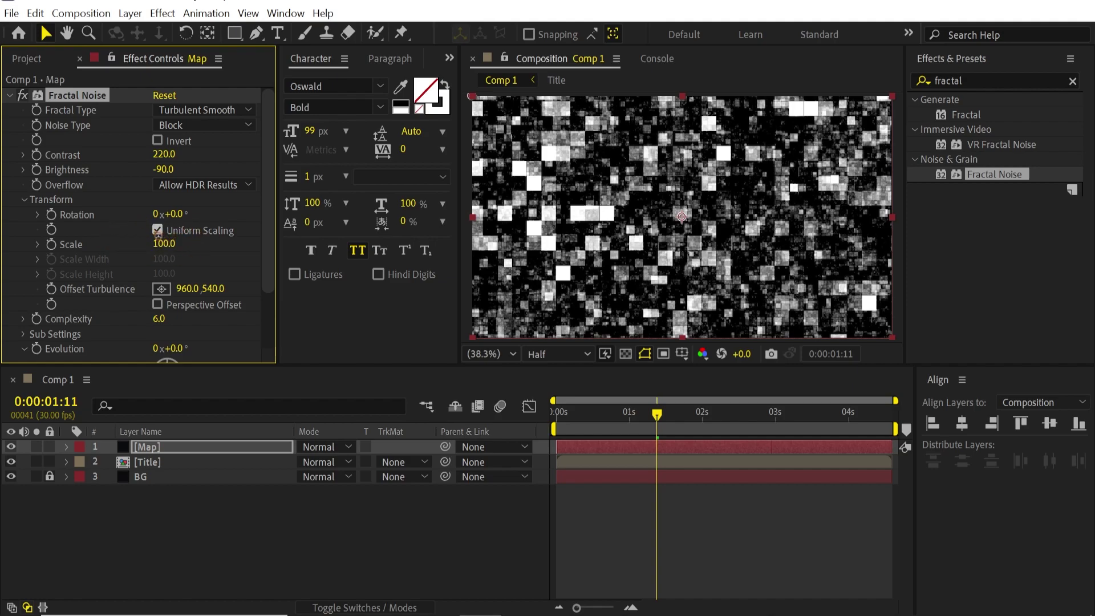
left_click(157, 230)
left_click_drag(171, 261, 388, 269)
left_click_drag(161, 297, 208, 298)
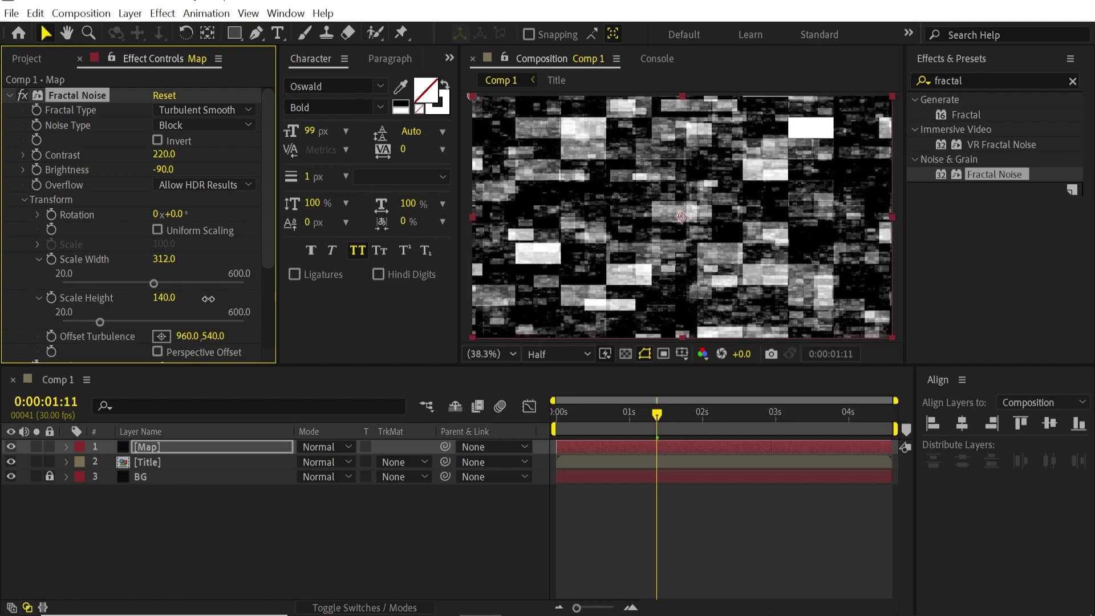
left_click(24, 199)
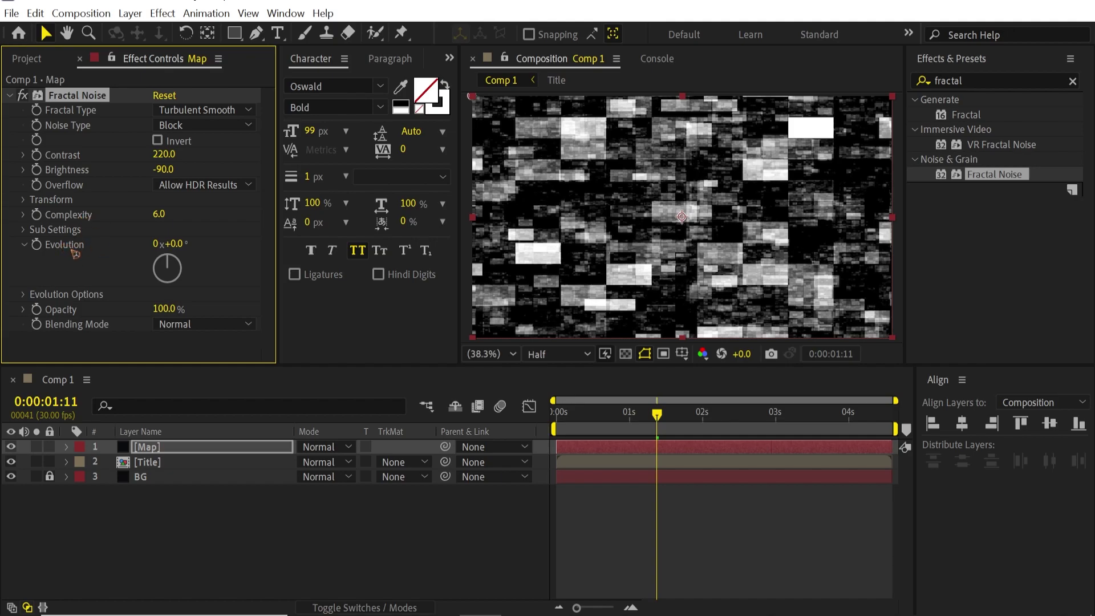
Add the expression time*200 to the Evolution property of the Fractal Noise.
left_click(41, 248, "alt")
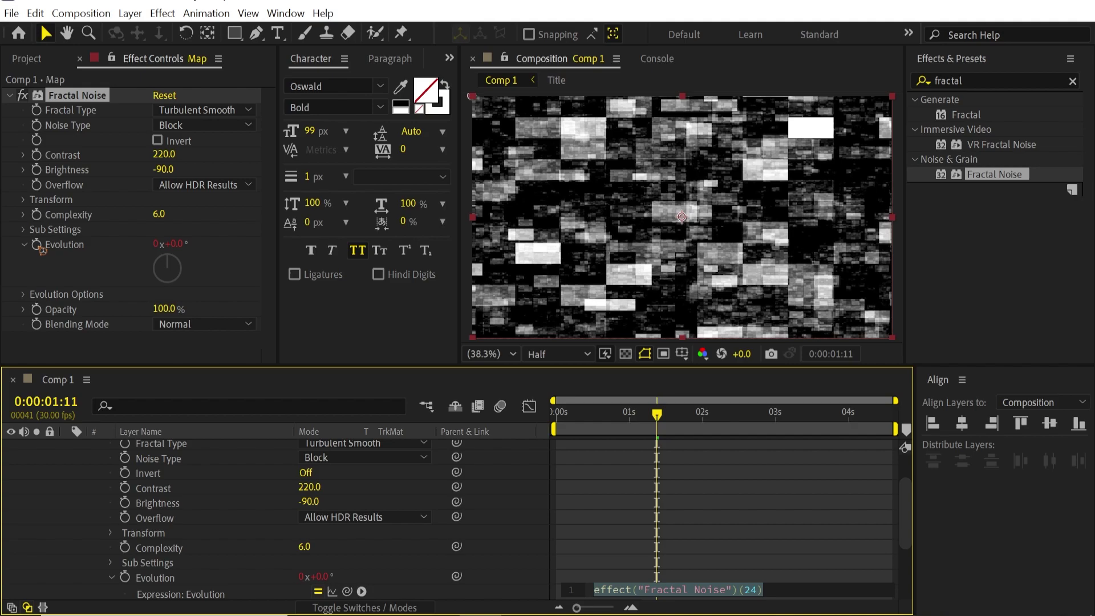
type("time*")
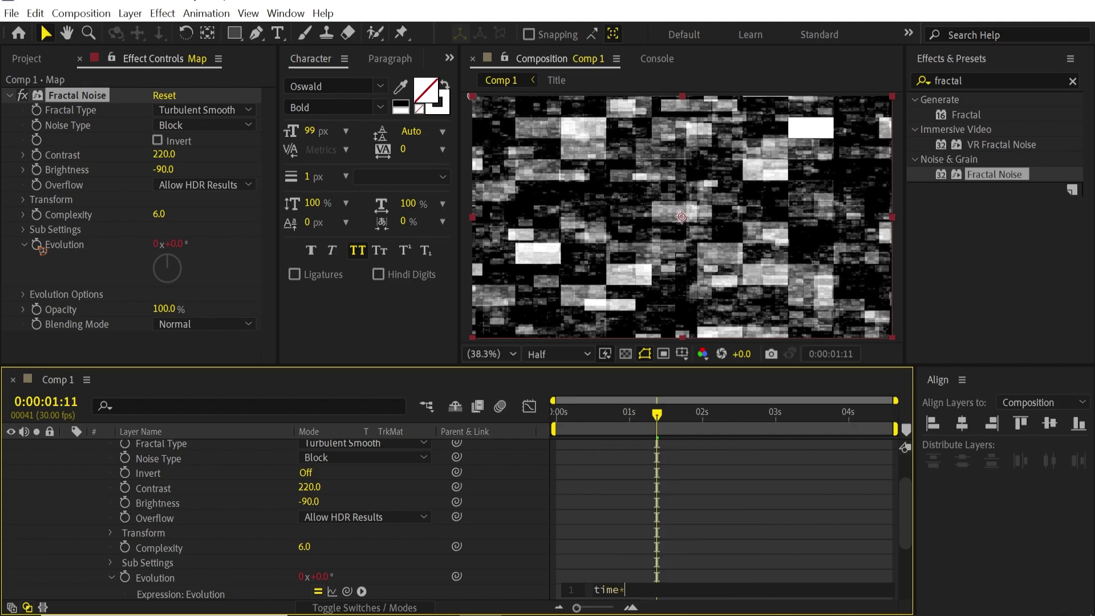
type("20")
left_click(41, 250)
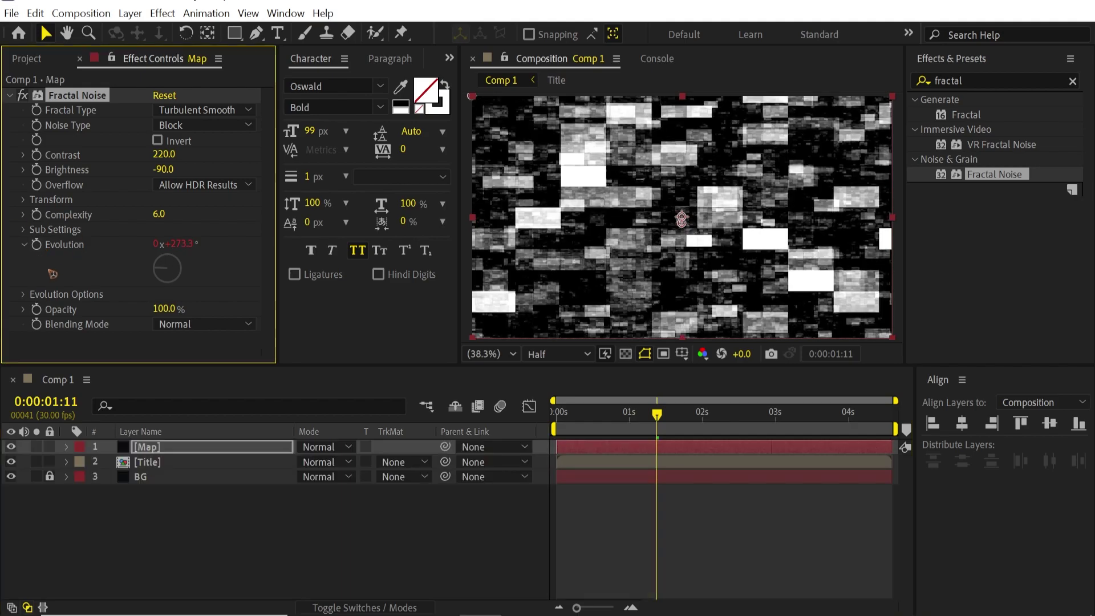
Keyframe the Offset Turbulence of the noise at the first frame, change its vertical value at the composition's end, and preview the movement.
left_click(21, 202)
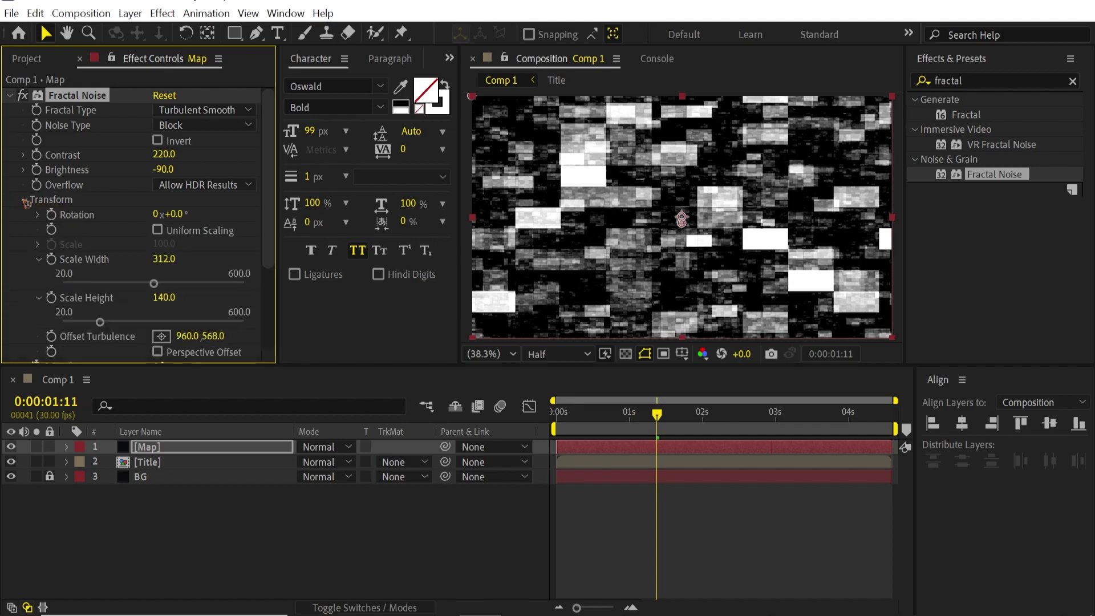
scroll(22, 269, "down", 2)
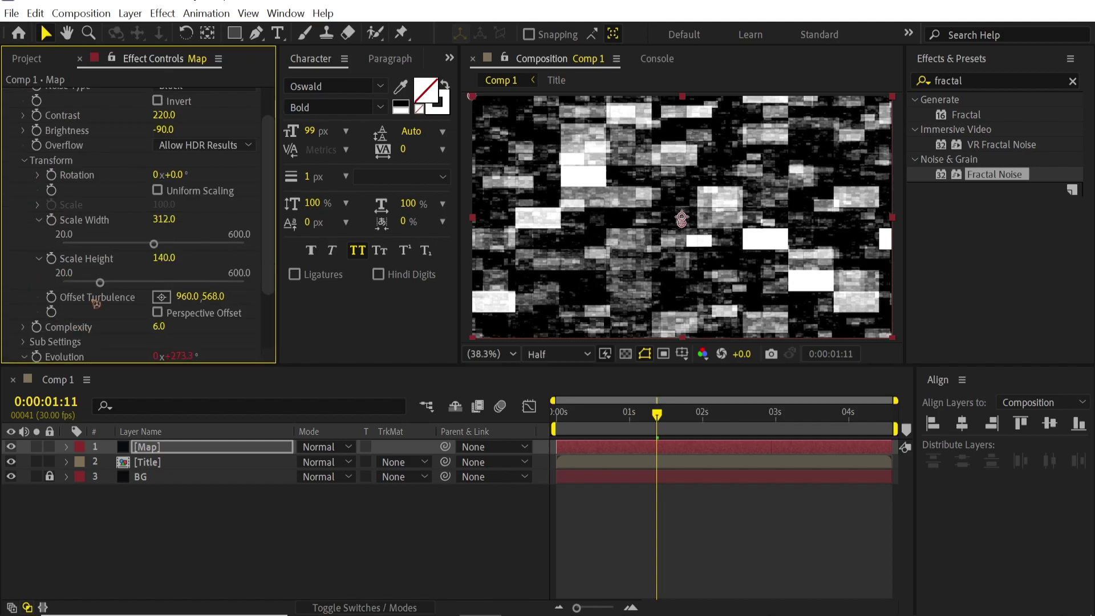
key("Home")
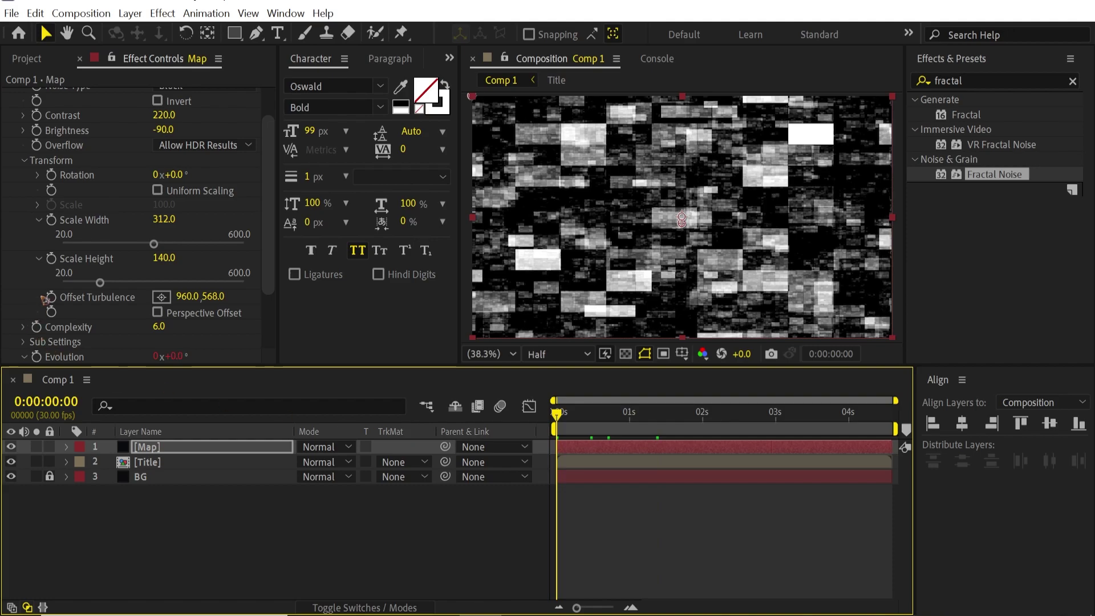
left_click(52, 296)
left_click_drag(558, 418, 890, 415)
left_click_drag(213, 296, 781, 422)
left_click(664, 533)
key("space")
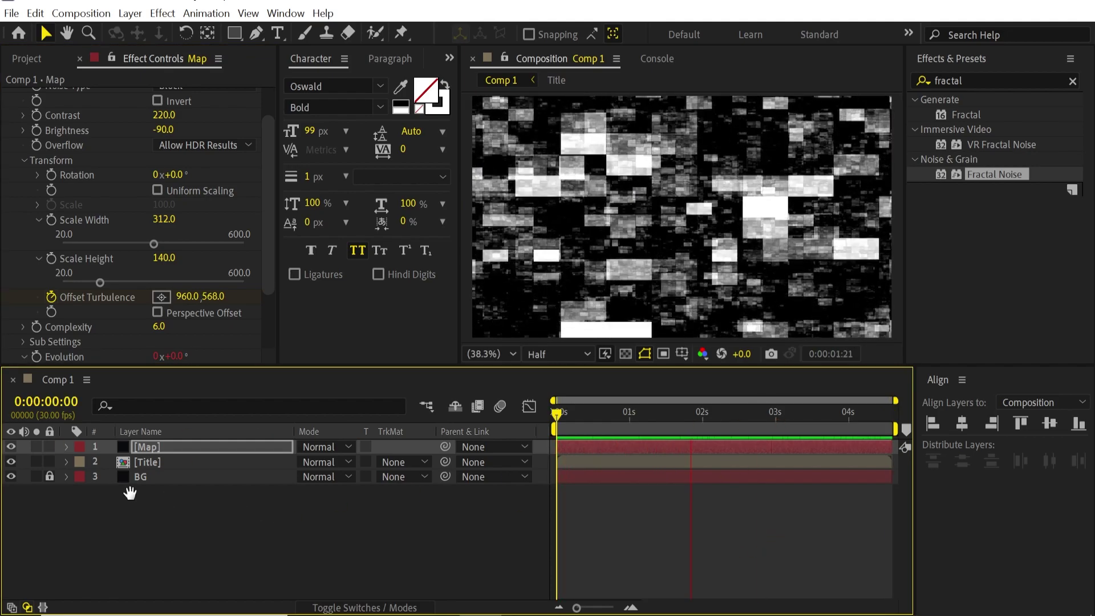
key("space")
Hide the Map layer and move it below the Title layer.
left_click(11, 447)
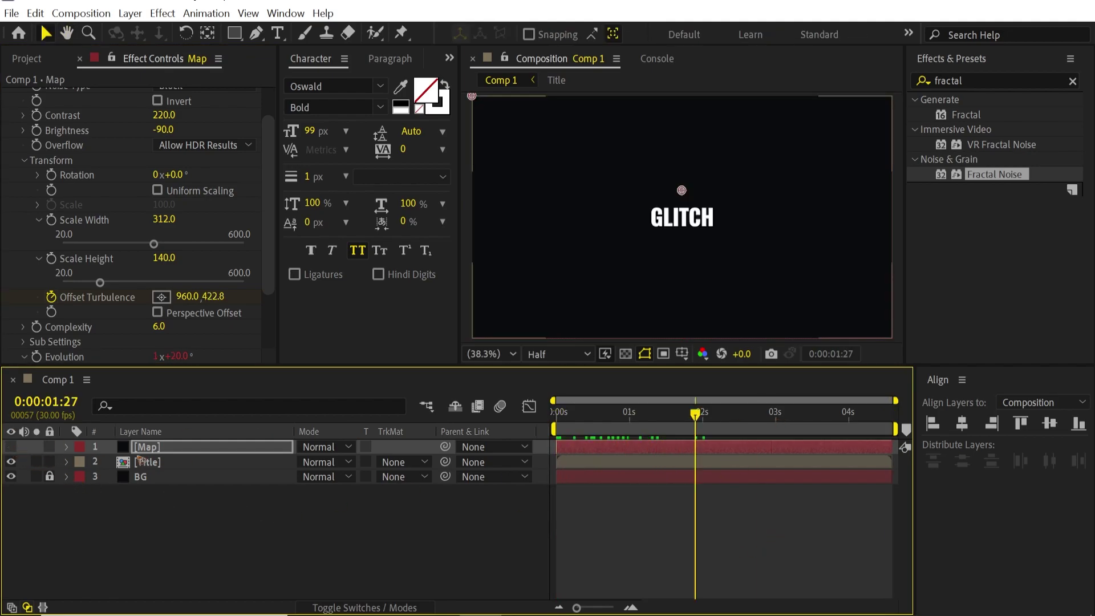
left_click_drag(200, 451, 200, 463)
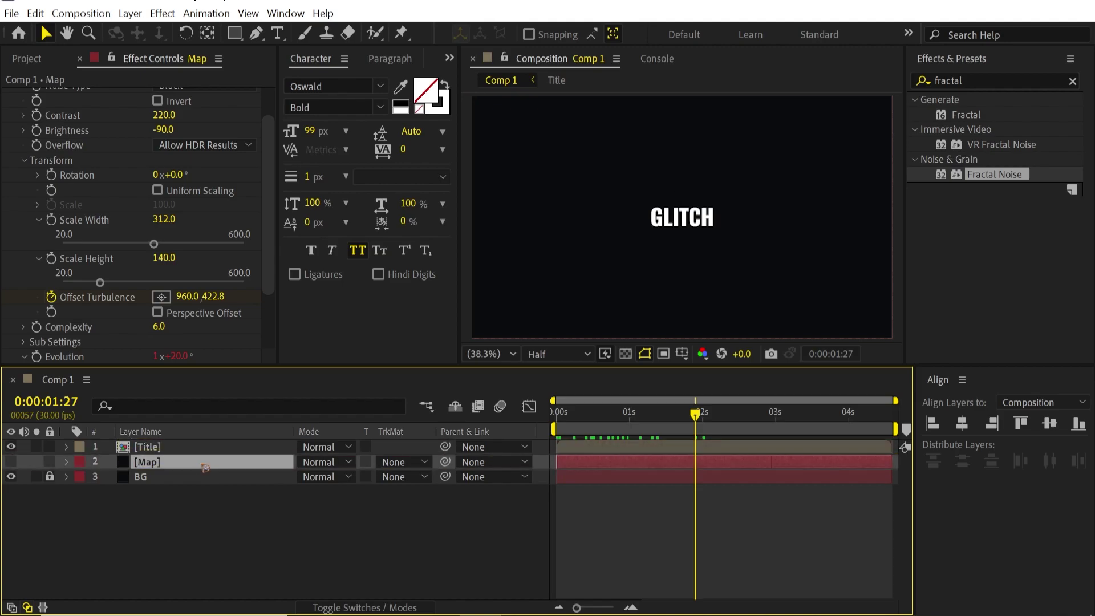
left_click(252, 528)
Create an adjustment layer above the Title, apply the Displacement Map effect to it, and switch its visibility off.
left_click(131, 15)
mouse_move(151, 32)
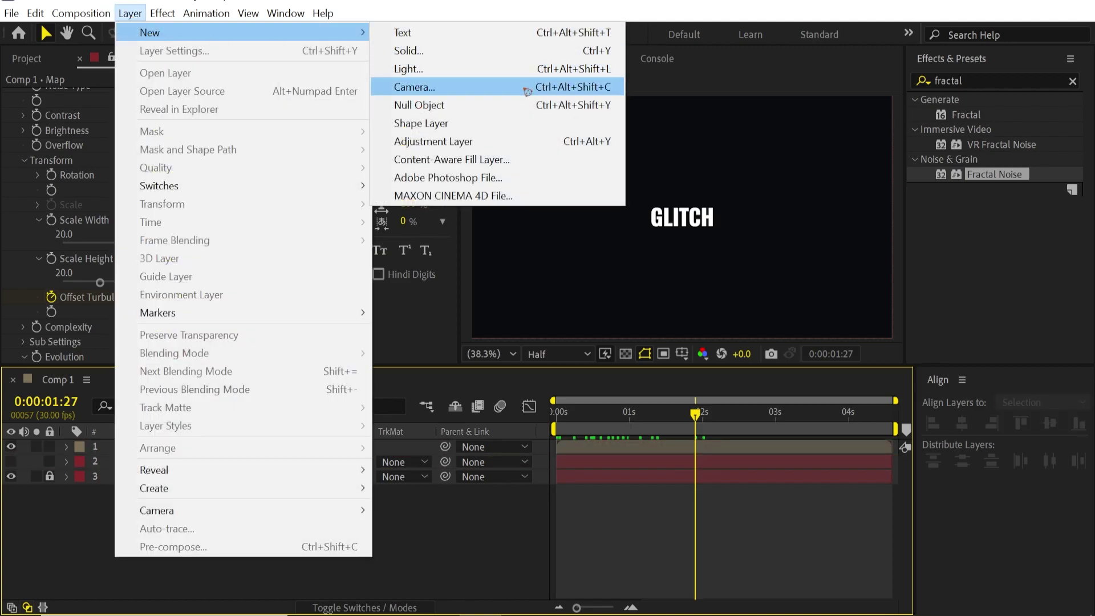
left_click(481, 143)
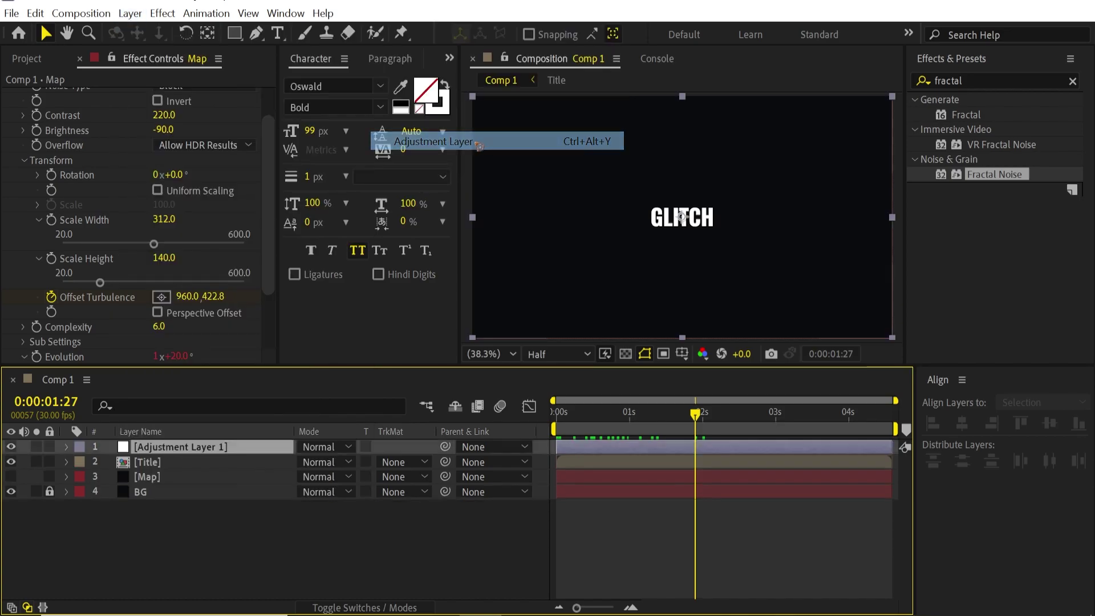
left_click(993, 80)
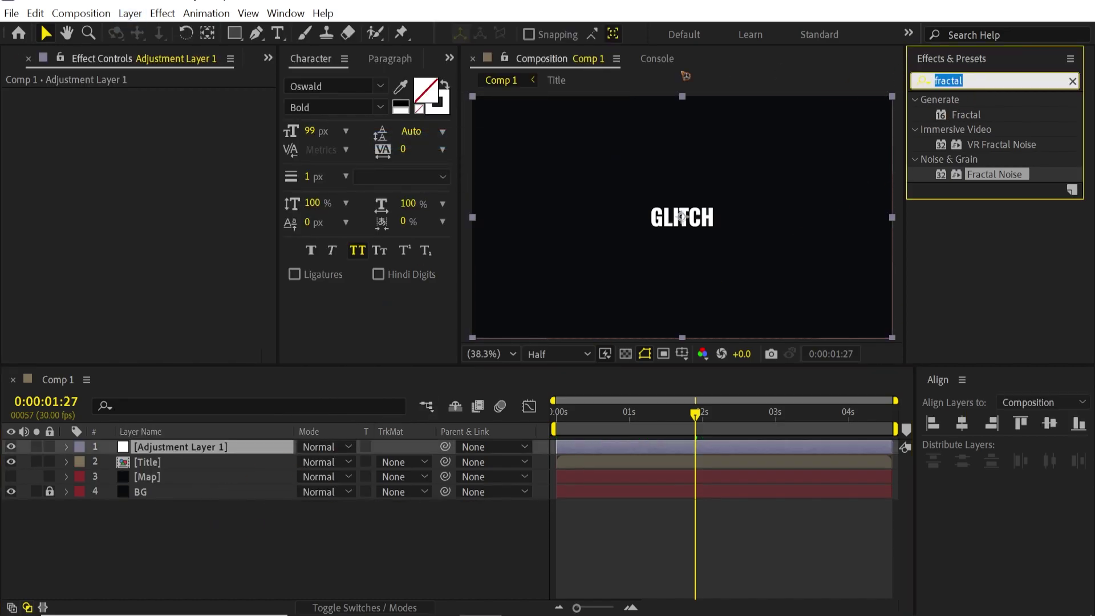
type("disp")
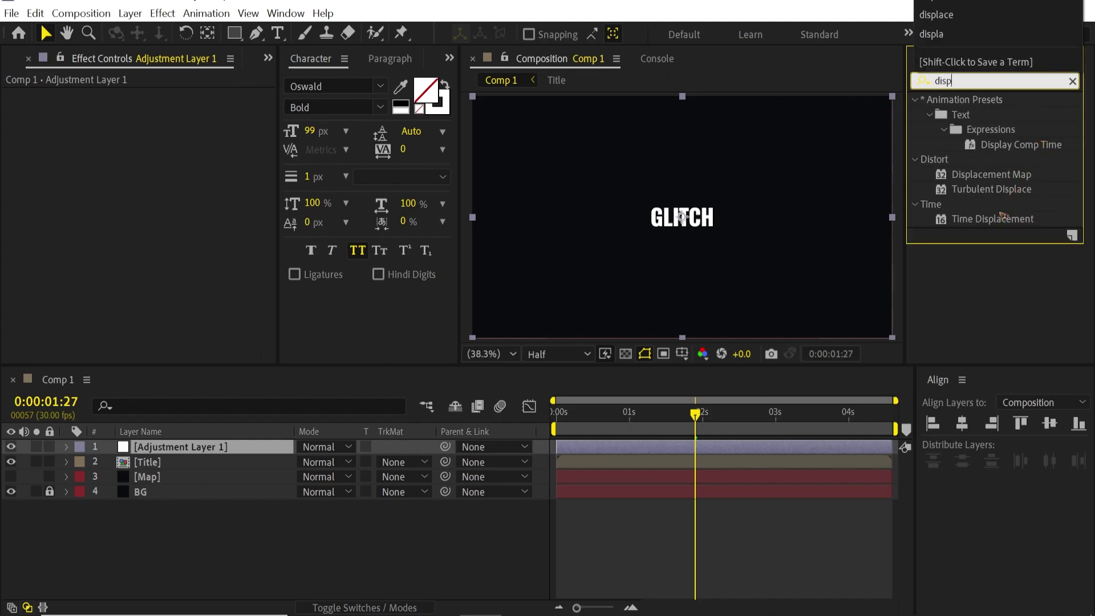
left_click_drag(992, 182, 14, 449)
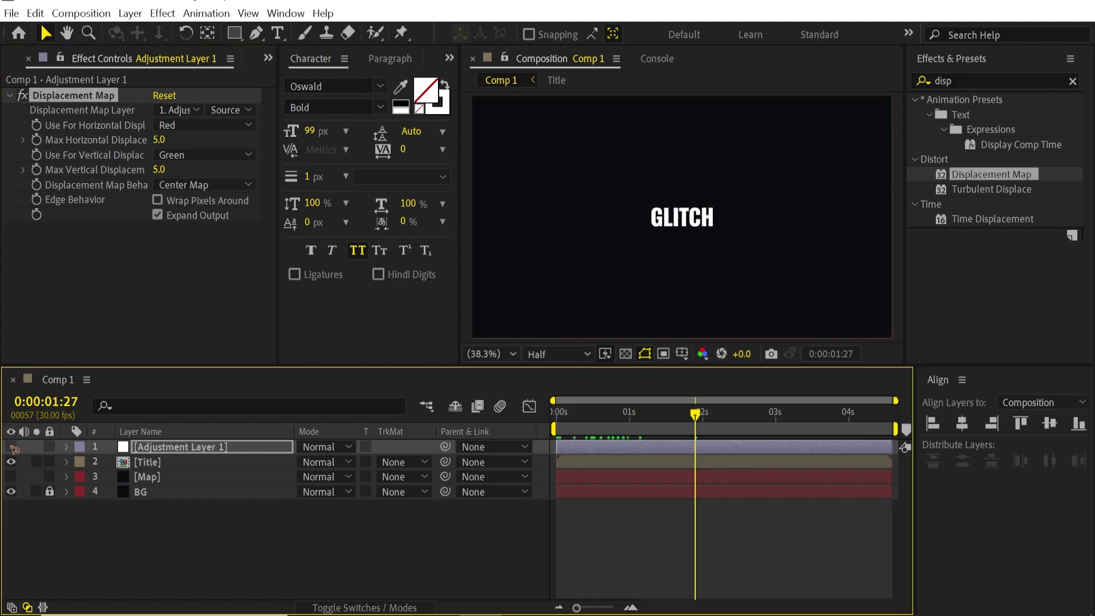
Examine the Map layer's noise pattern on its own, then hide the layer again.
left_click(162, 476)
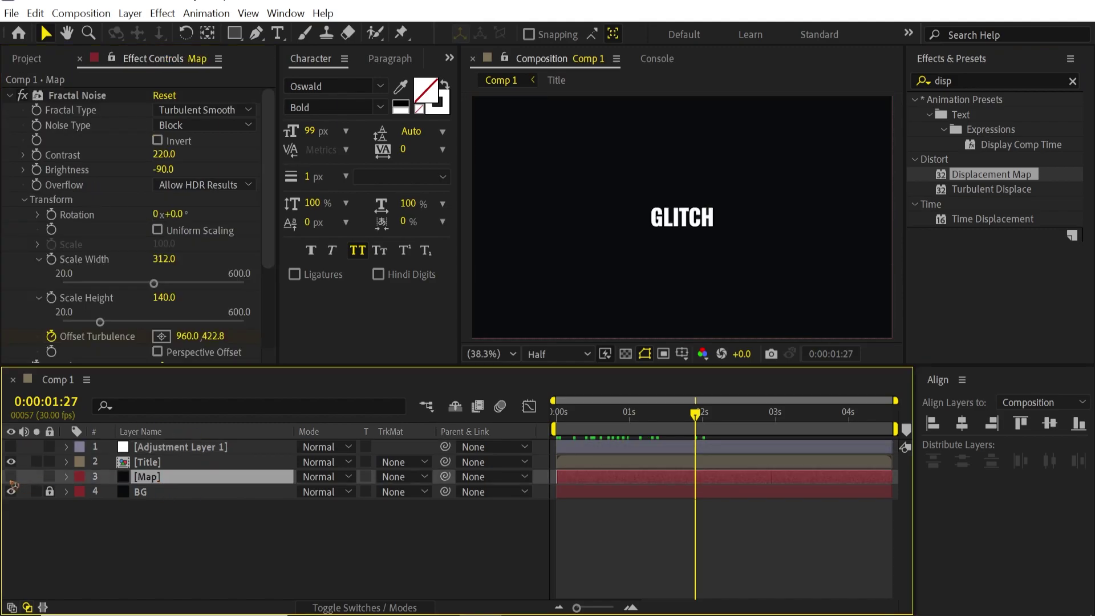
left_click(11, 476)
left_click(36, 477)
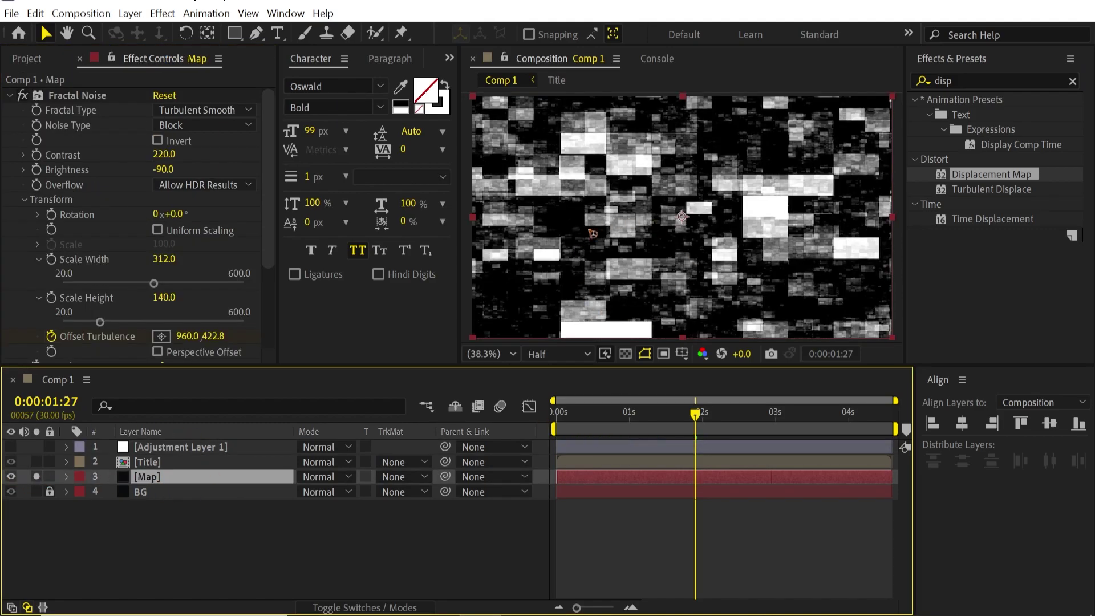
left_click(36, 477)
left_click(11, 476)
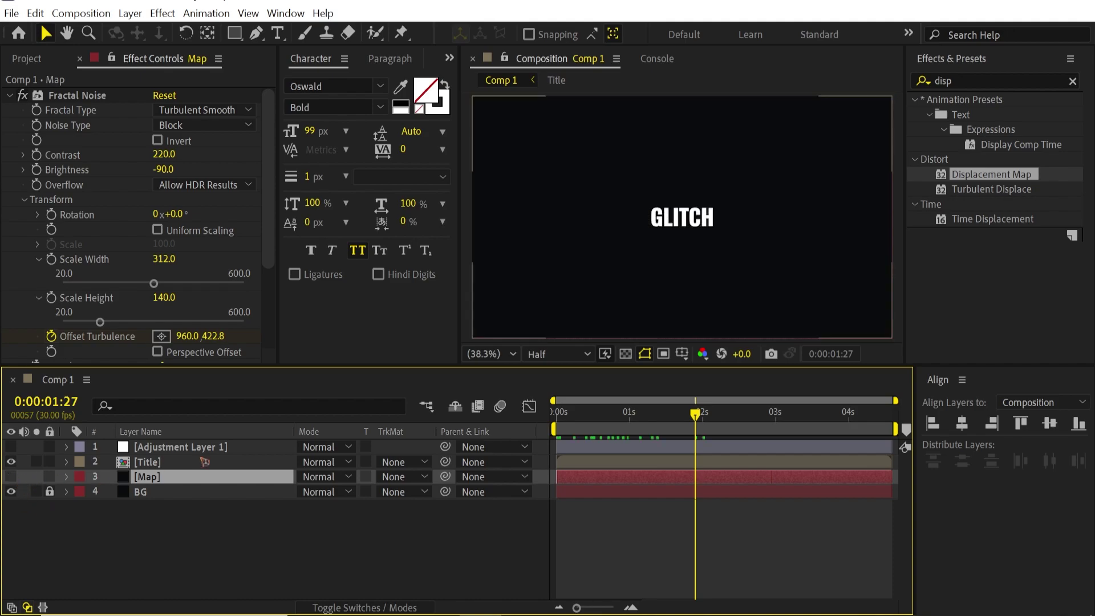
Switch the adjustment layer's visibility back on and select the layer.
left_click(201, 450)
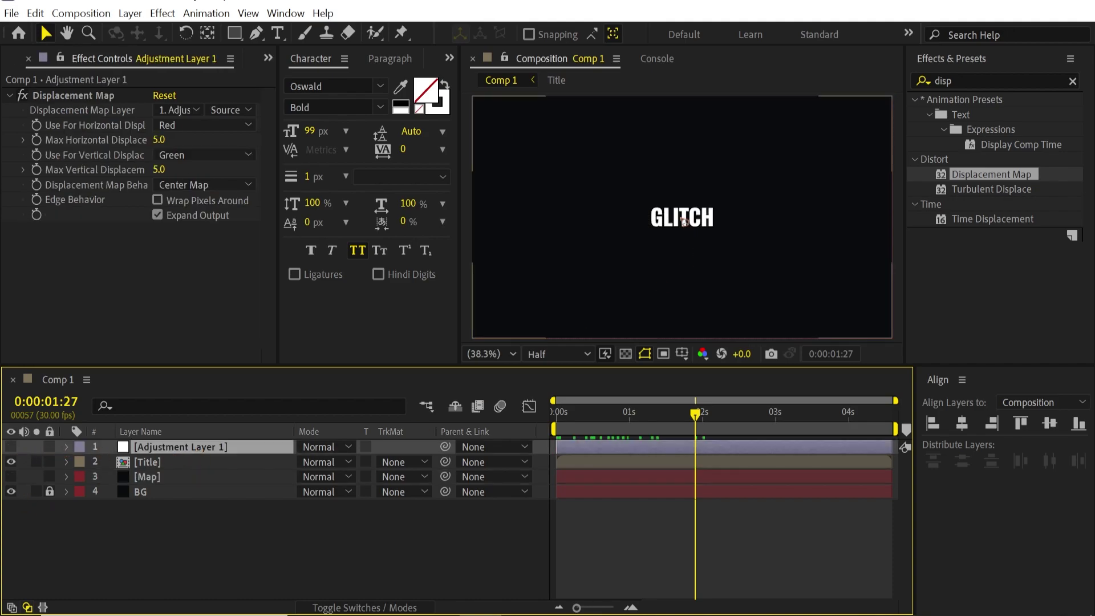
left_click(80, 97)
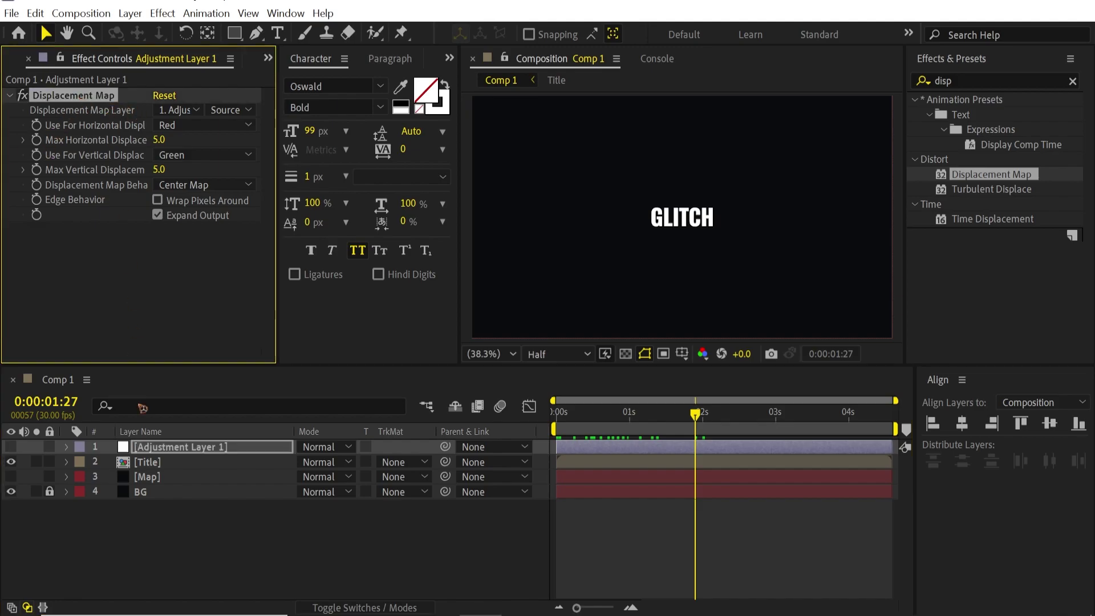
left_click(168, 544)
left_click(10, 446)
left_click(196, 451)
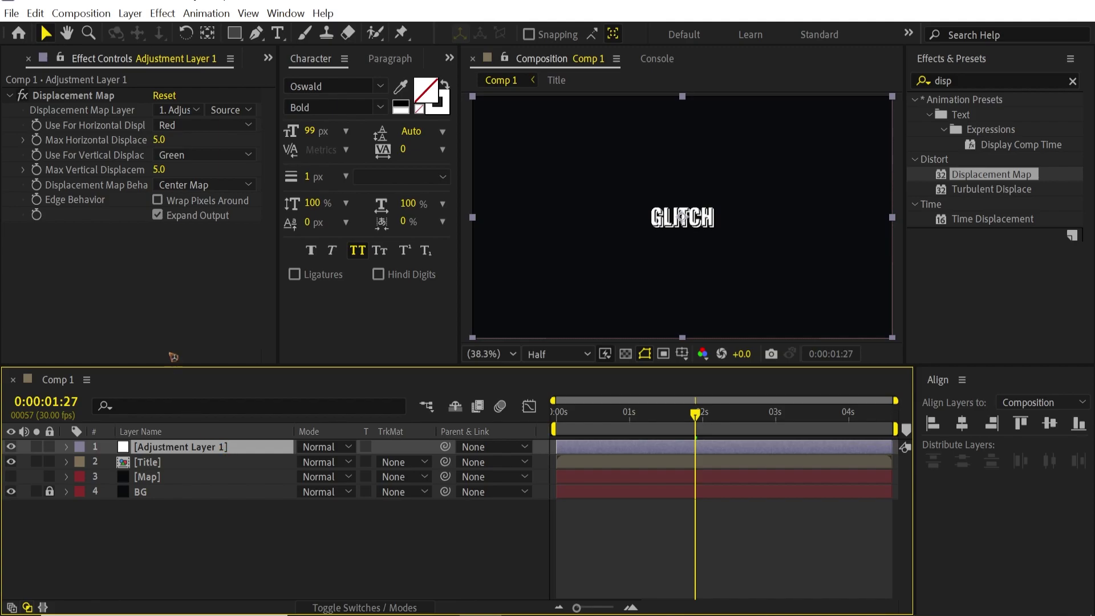
Set the displacement map layer of the adjustment layer's effect to Map, using Effects & Masks as its source.
left_click(181, 114)
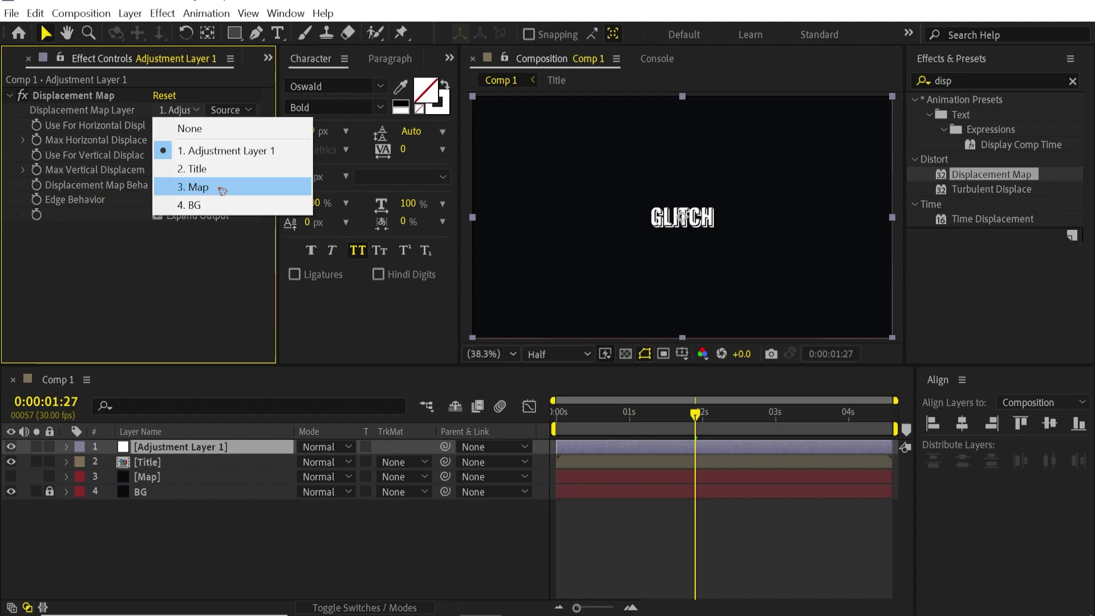
left_click(193, 187)
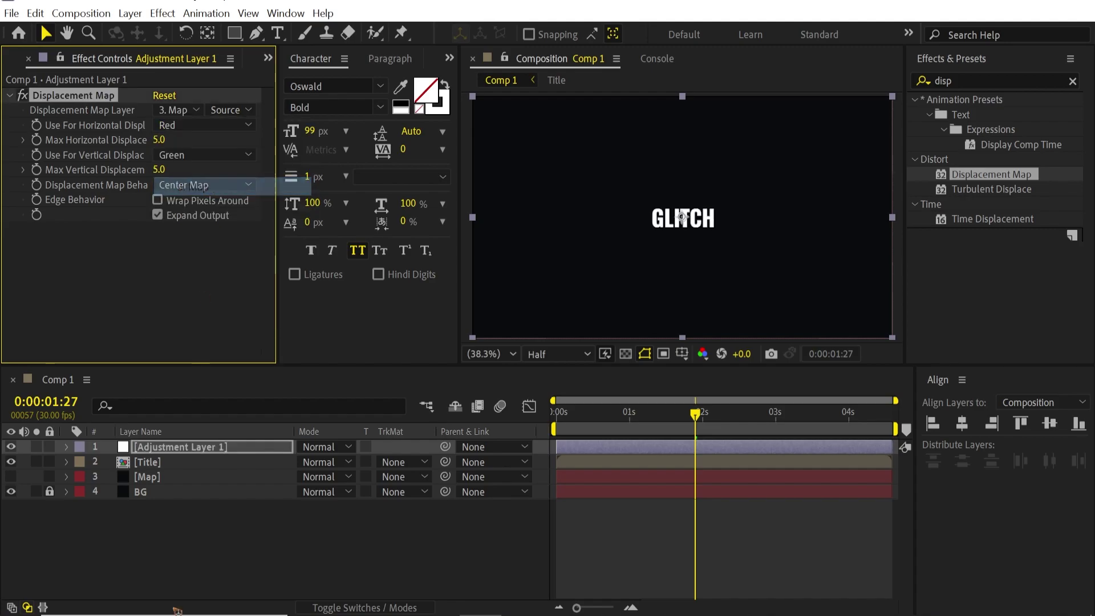
left_click(164, 477)
left_click(171, 446)
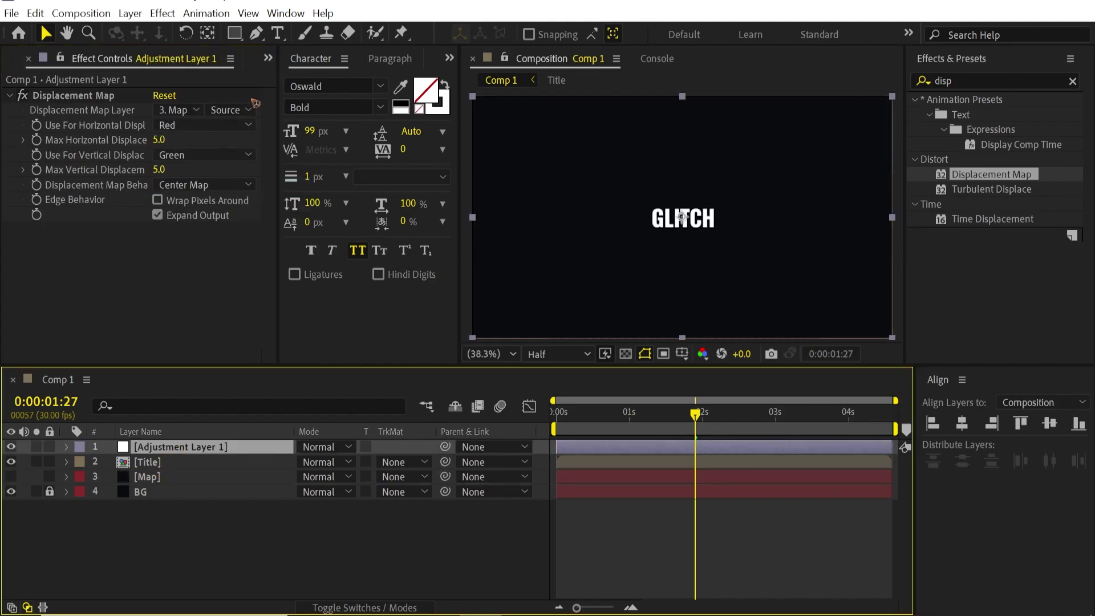
left_click(230, 110)
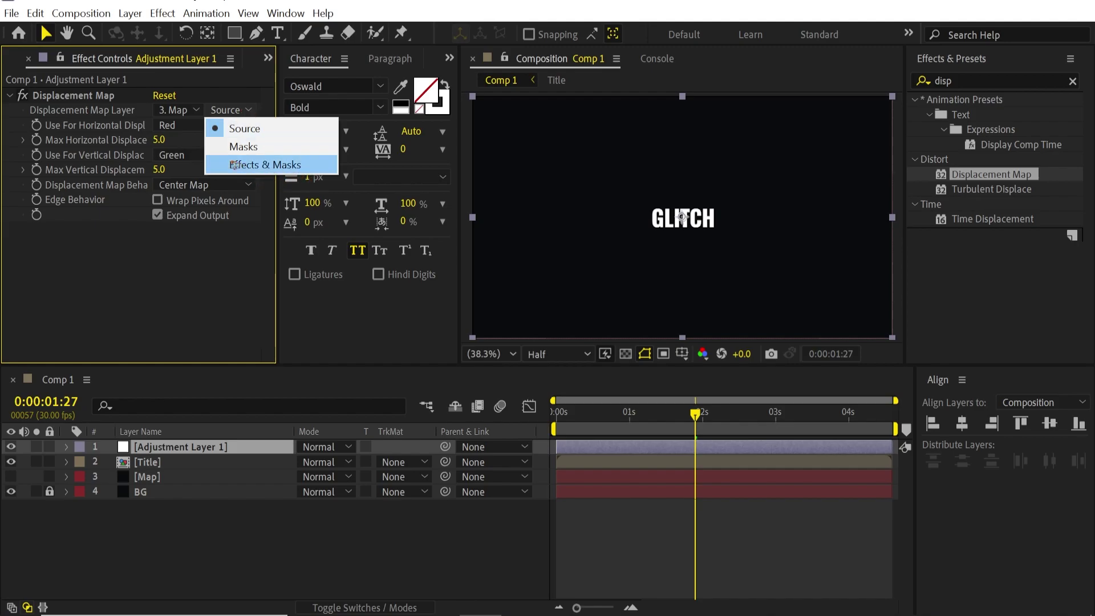
left_click(282, 171)
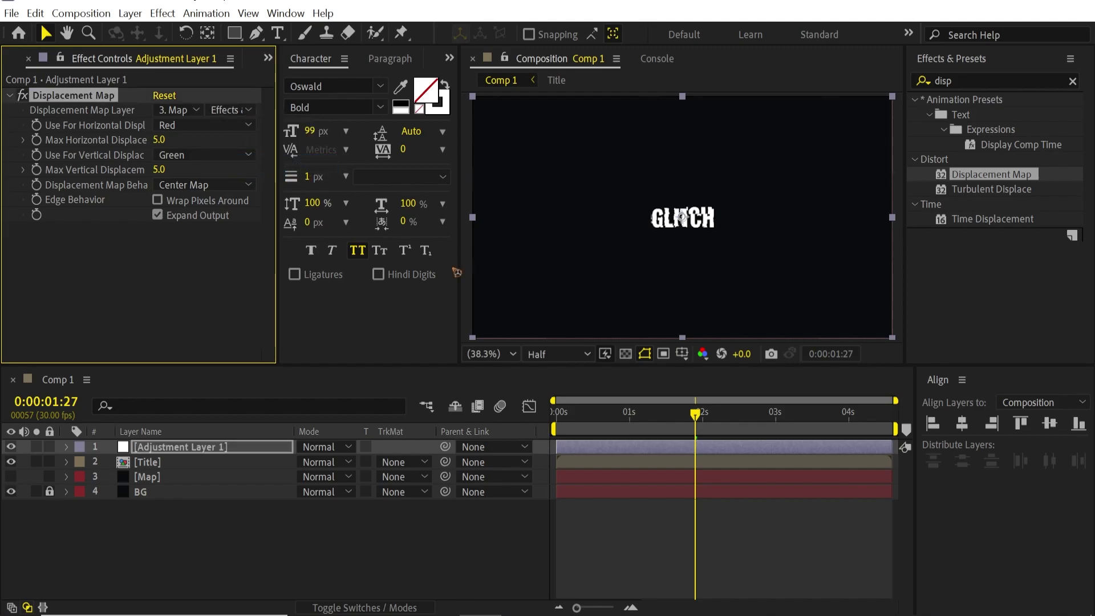
Preview the displaced title from the first frame at 100% magnification, and trim the adjustment layer to end at the 1-second mark.
key("slash")
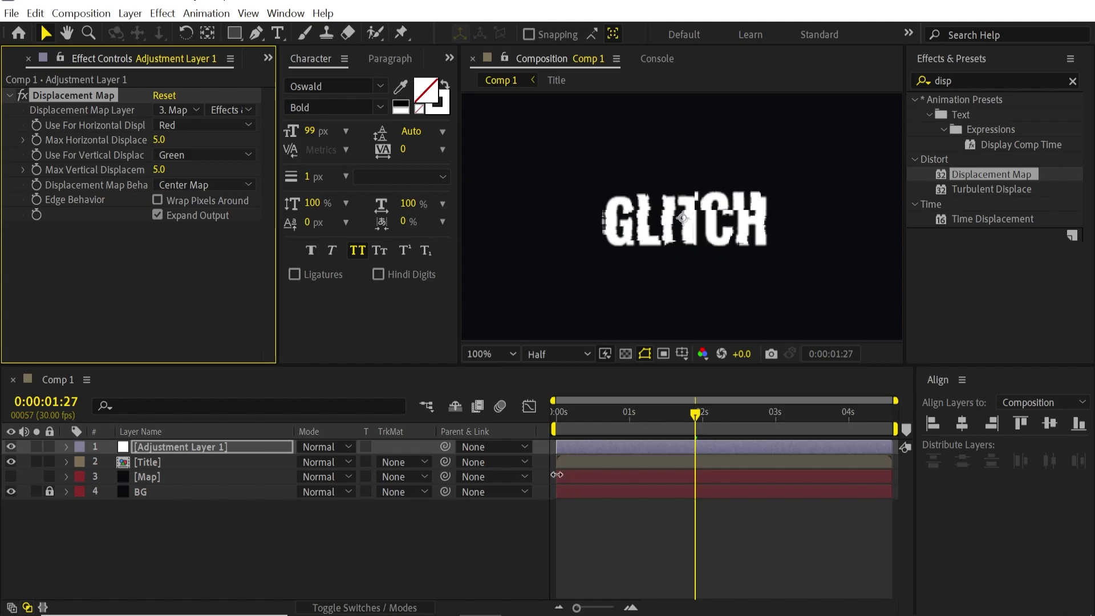
left_click(596, 425)
key("Home")
key("space")
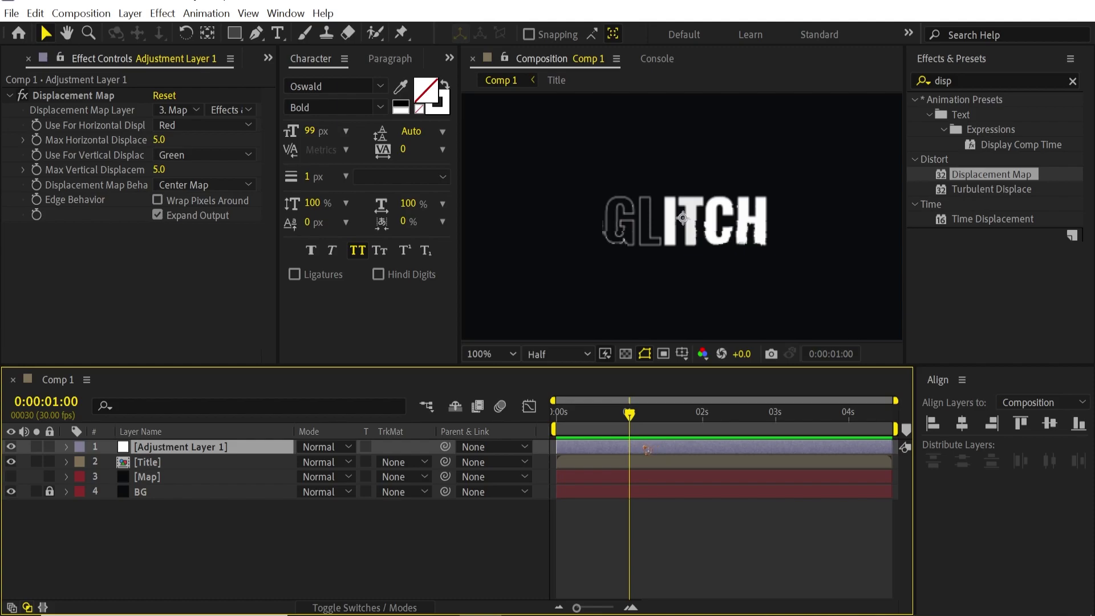
key("alt+bracketright")
left_click_drag(608, 425, 599, 427)
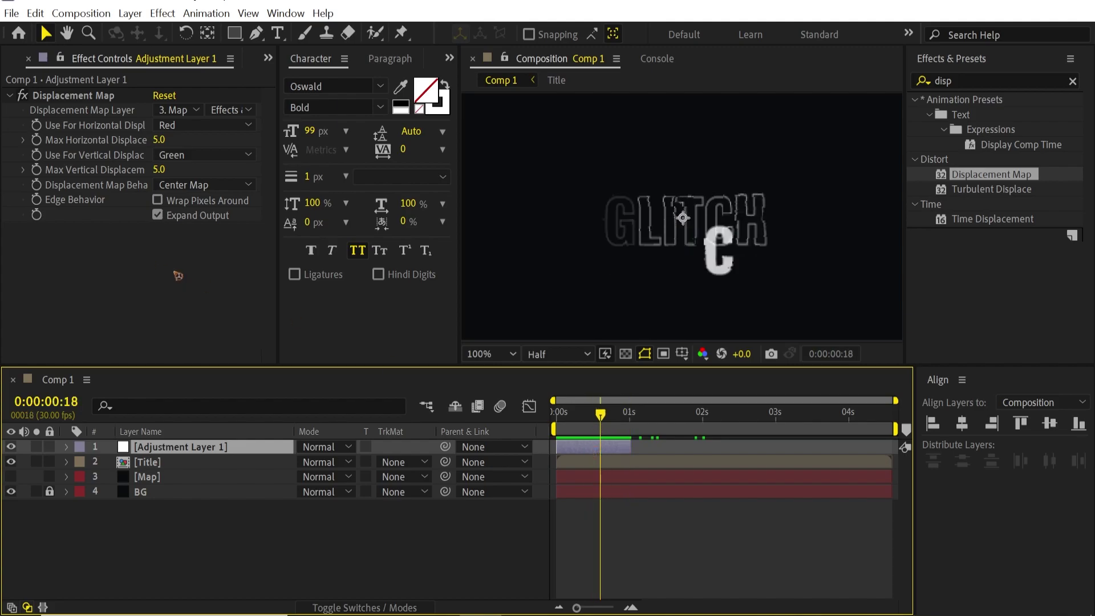
Set the adjustment layer's maximum displacement to 25 horizontal and 30 vertical, and place a duplicate of it starting at about 3.4 seconds.
left_click_drag(159, 140, 185, 170)
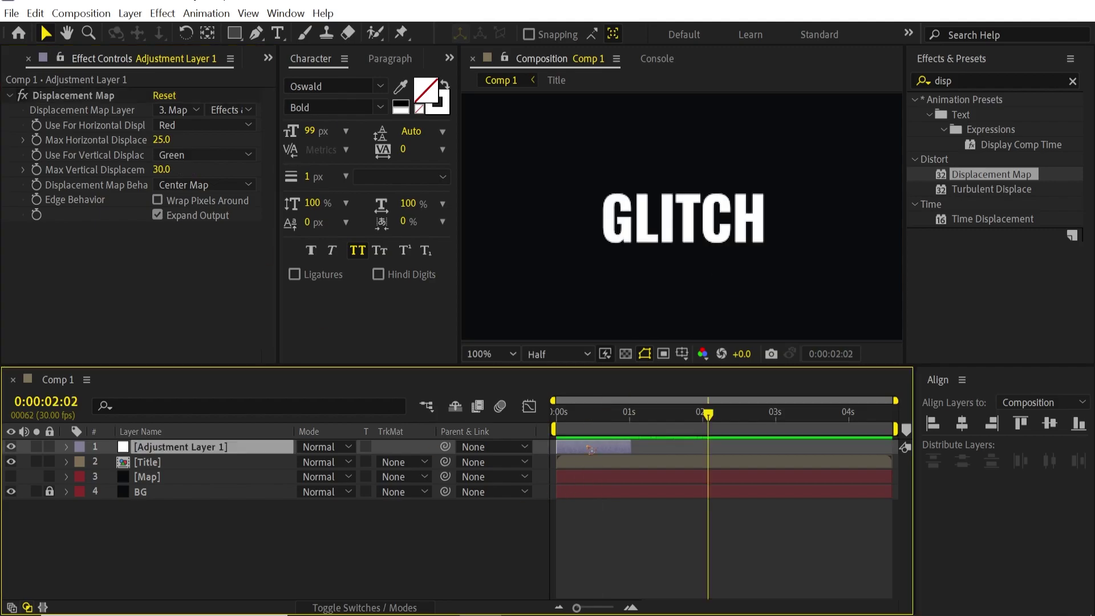
key("ctrl+d")
left_click_drag(570, 453, 821, 453)
left_click(802, 430)
key("space")
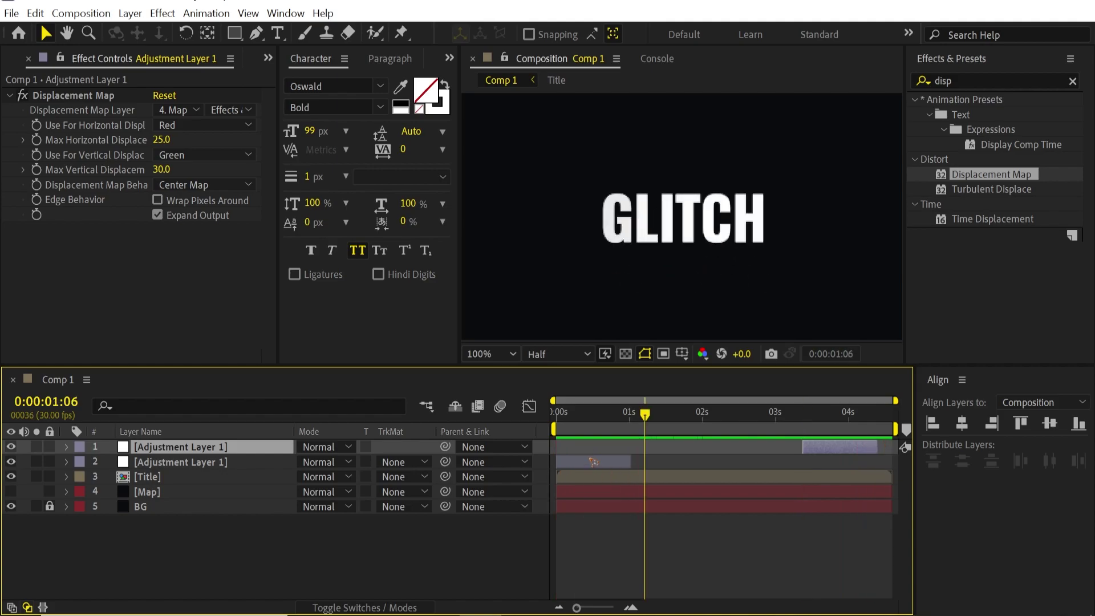
Duplicate the first adjustment layer again and move the copy to start at about 1.85 seconds.
key("ctrl+Down")
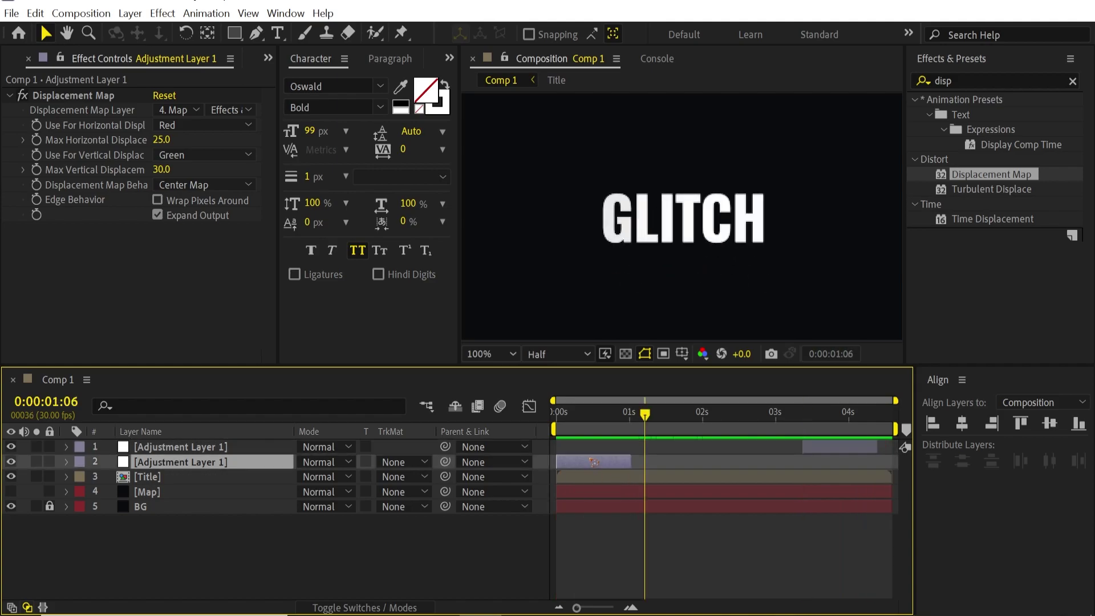
key("ctrl+d")
left_click_drag(593, 462, 718, 465)
left_click_drag(680, 415, 710, 416)
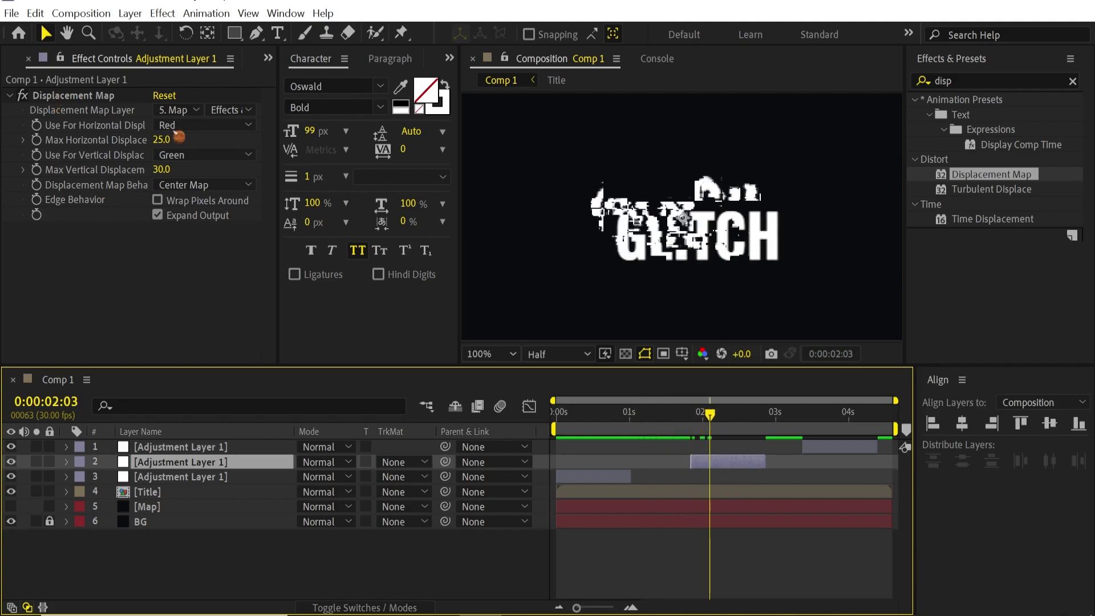
Set the middle adjustment layer's maximum displacement to 92 horizontal and 20 vertical, and trim its end to about 2.2 seconds.
left_click_drag(162, 139, 191, 174)
left_click_drag(763, 455, 714, 455)
key("space")
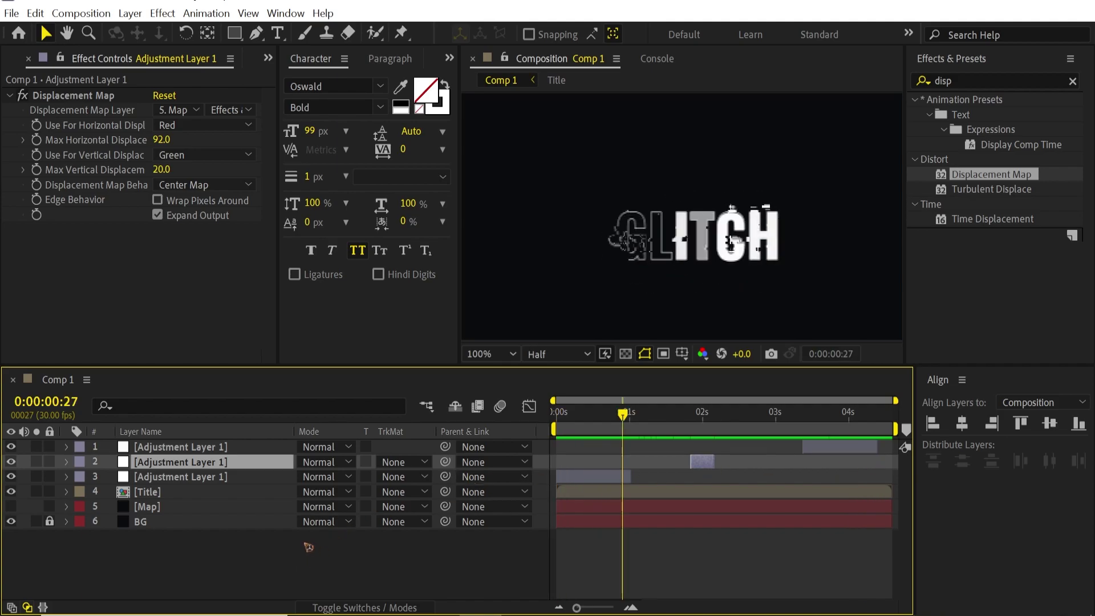
Pre-compose the three adjustment layers, Title and Map into a composition named Glitch fx, and preview it.
left_click(172, 508)
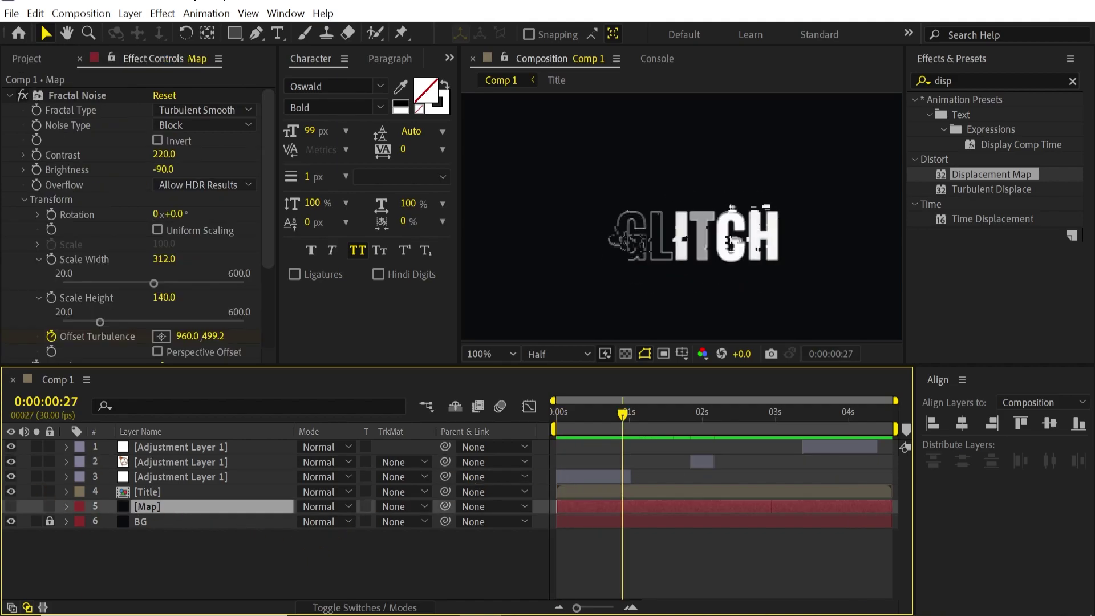
left_click(197, 451, "shift")
right_click(197, 450)
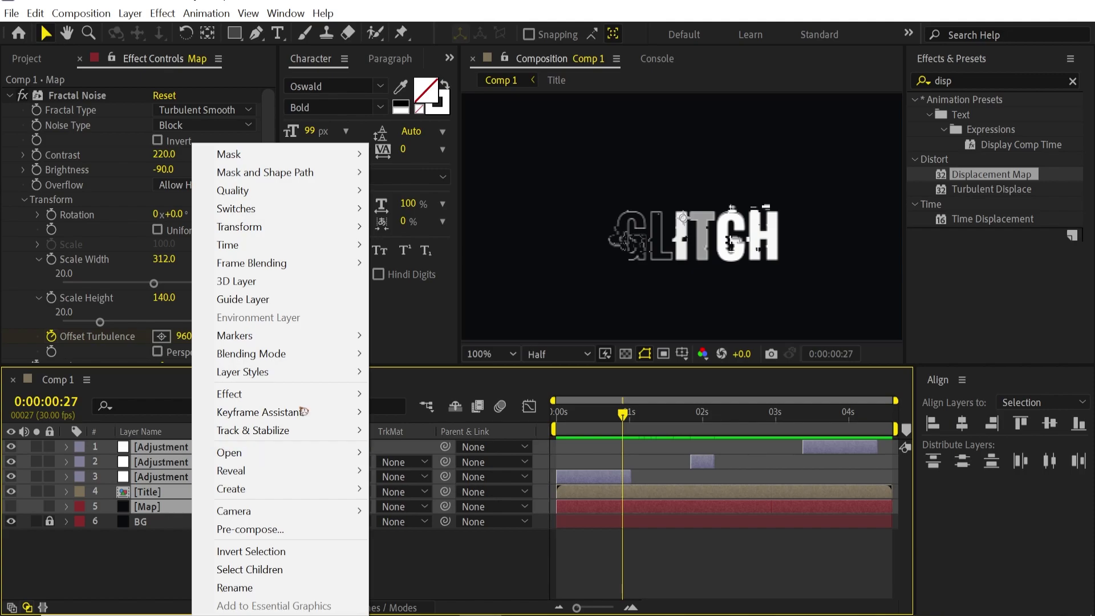
left_click(285, 529)
type("Glitch")
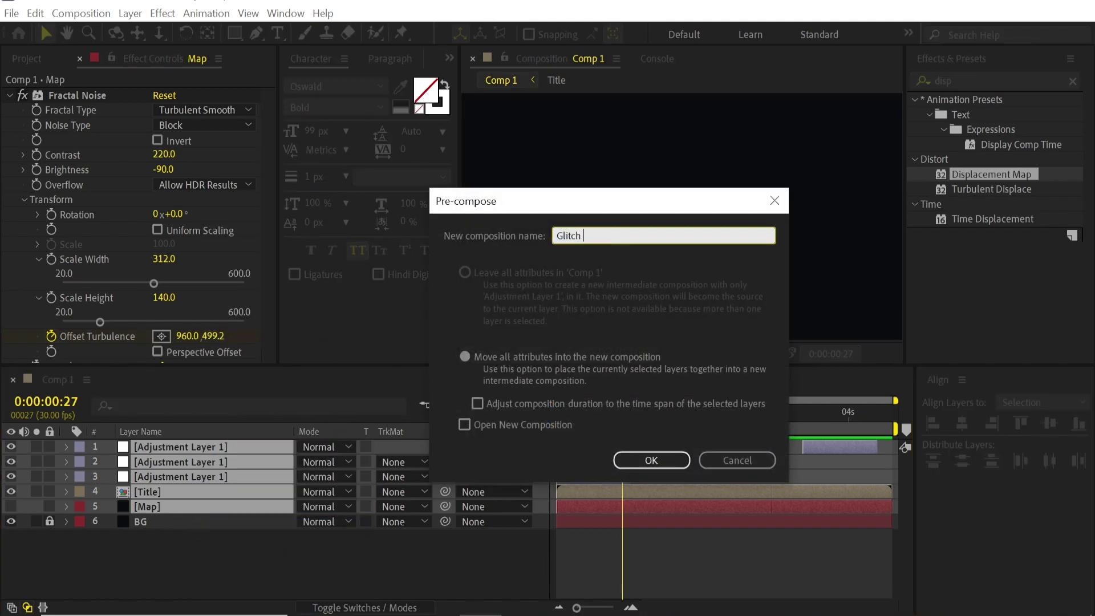
type(" fx")
left_click(651, 460)
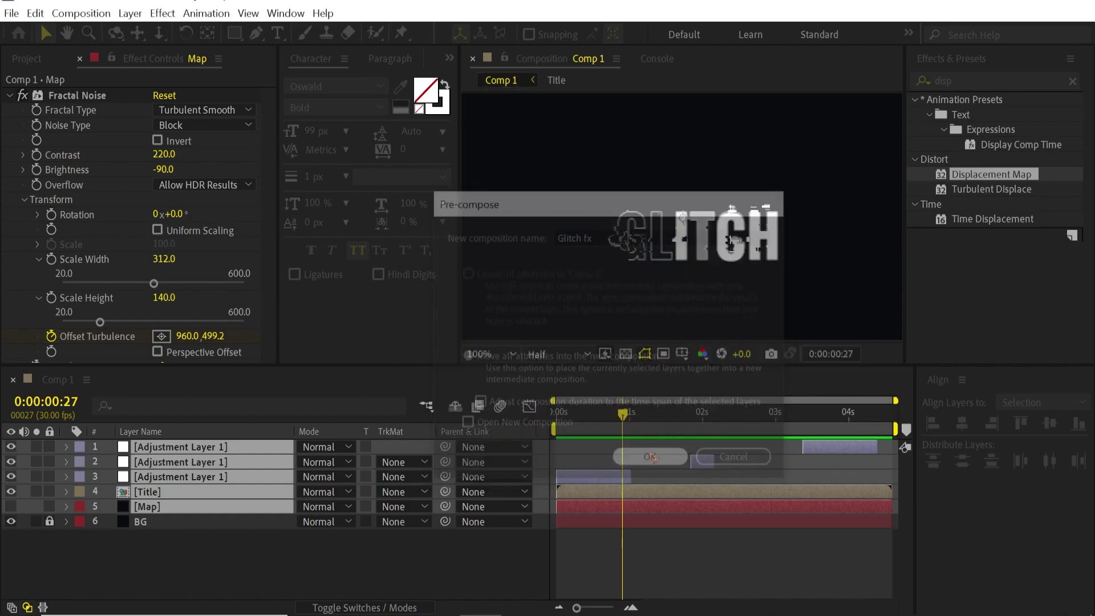
key("space")
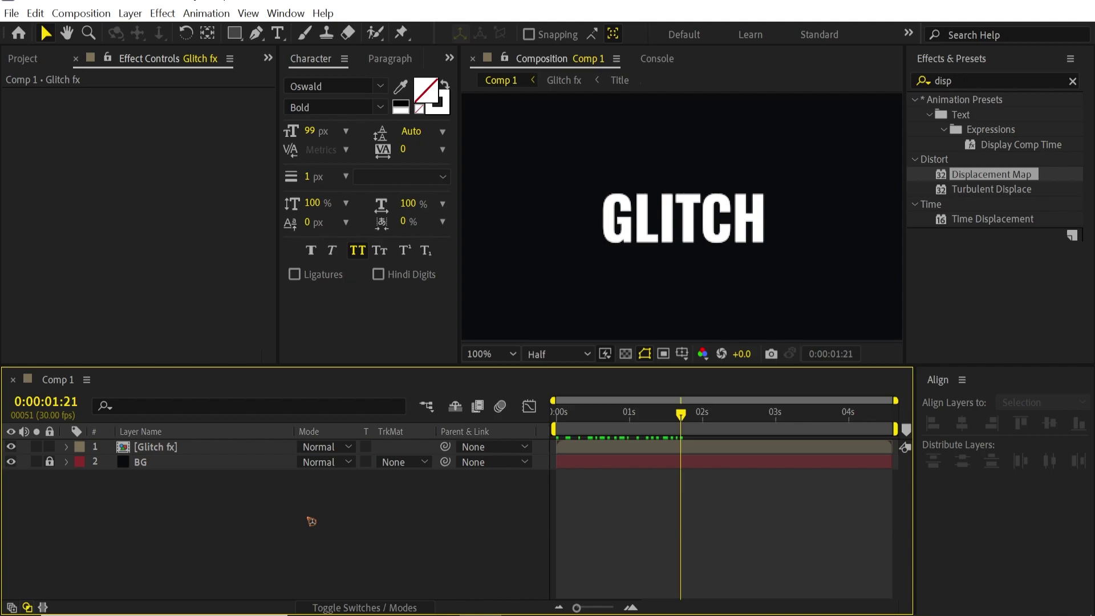
Find the Shift Channels effect by searching for channel and apply it to the Glitch fx layer.
left_click(1004, 80)
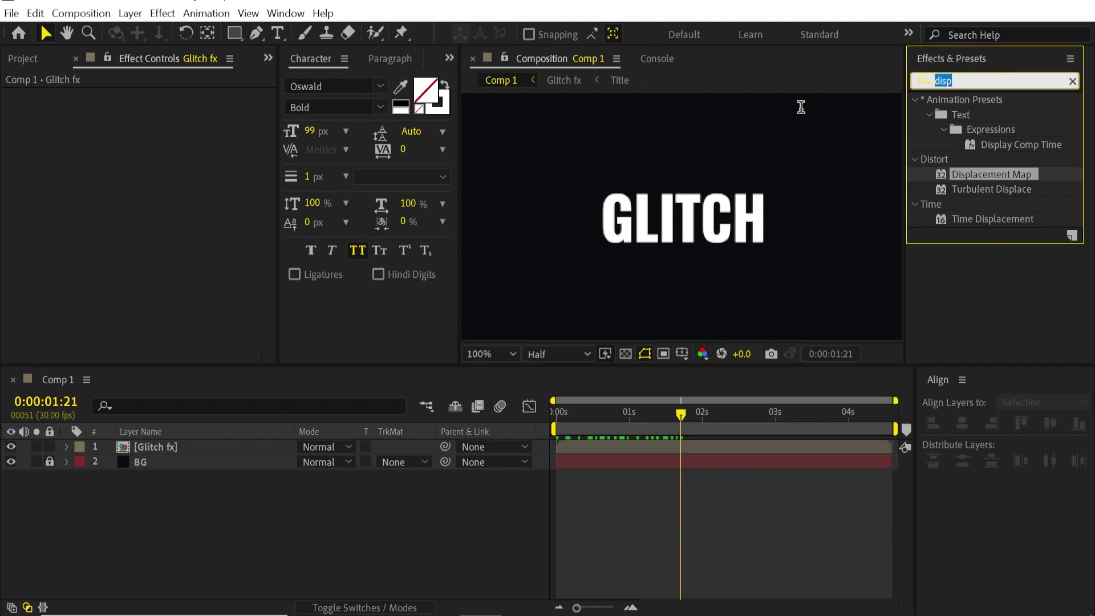
type("channel")
left_click(701, 126)
left_click_drag(997, 204, 213, 453)
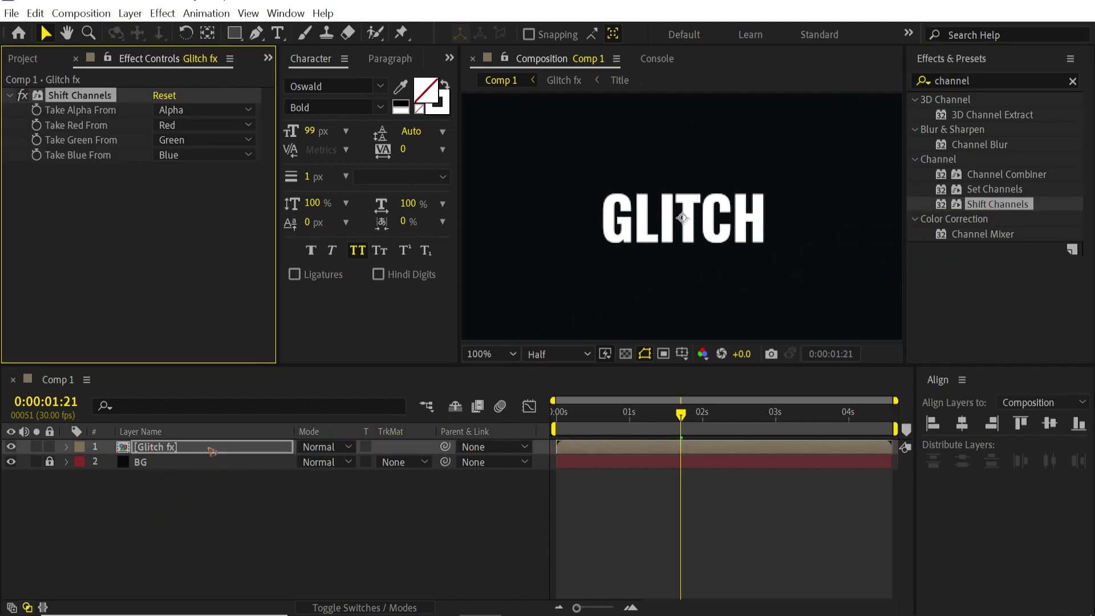
left_click(144, 220)
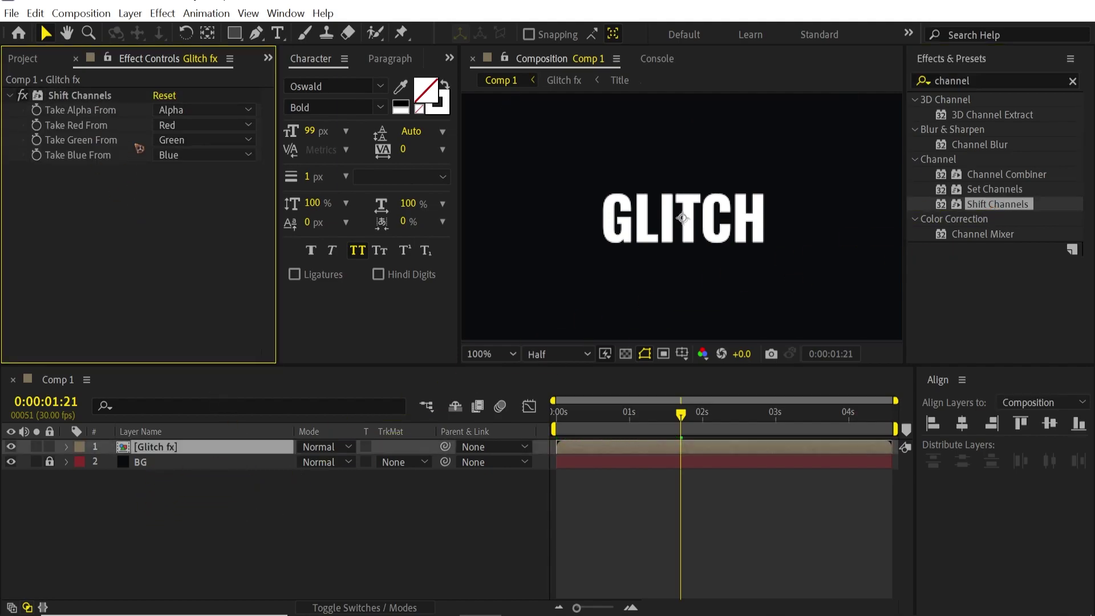
In Shift Channels, set Take Green From and Take Blue From to Full Off, leaving only the red channel.
left_click(204, 141)
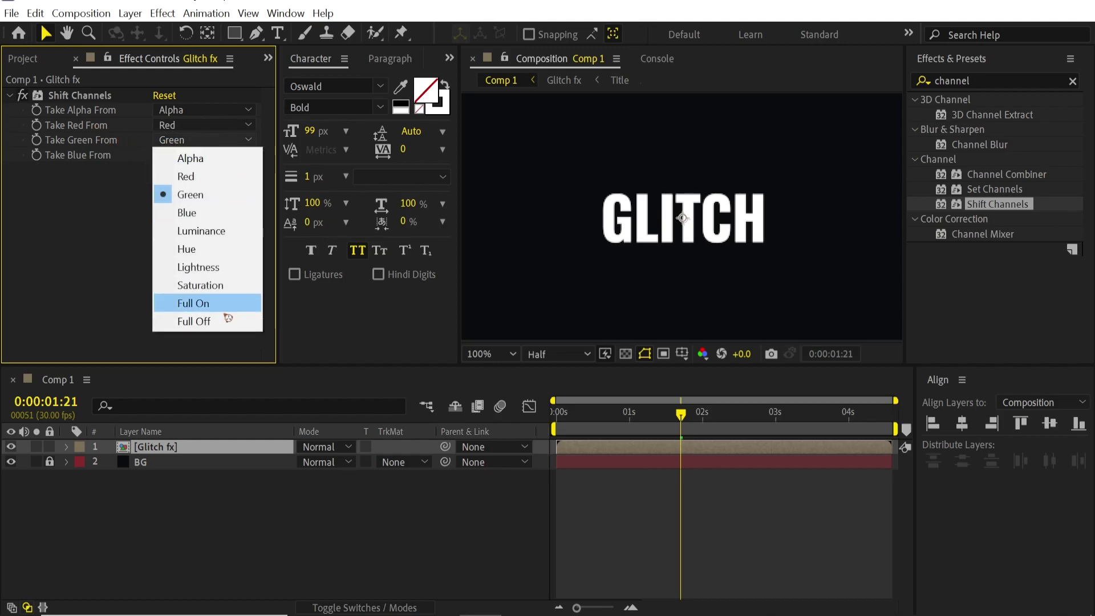
left_click(197, 320)
left_click(209, 158)
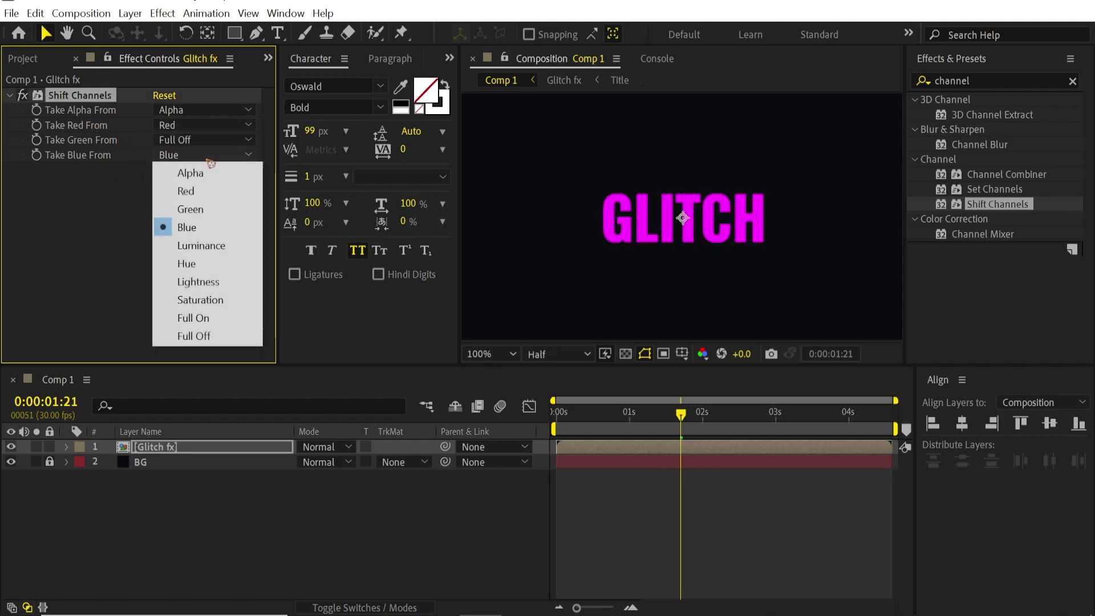
left_click(221, 336)
left_click(291, 518)
Show source names for the layers and set the Glitch fx layer's blending mode to Add.
left_click(141, 431)
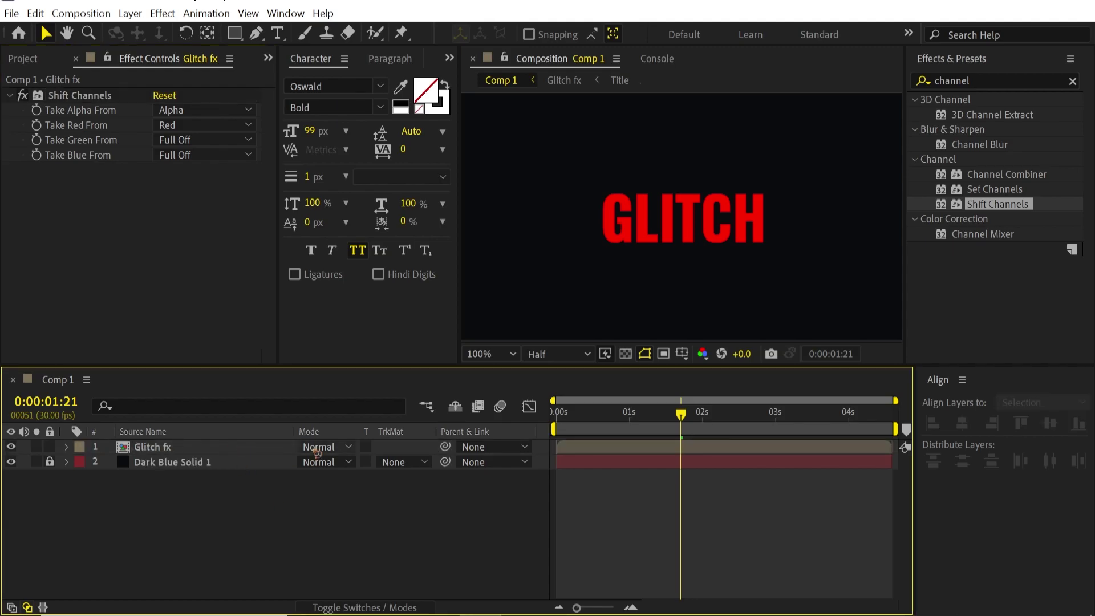
left_click(228, 446)
left_click(325, 447)
left_click(410, 181)
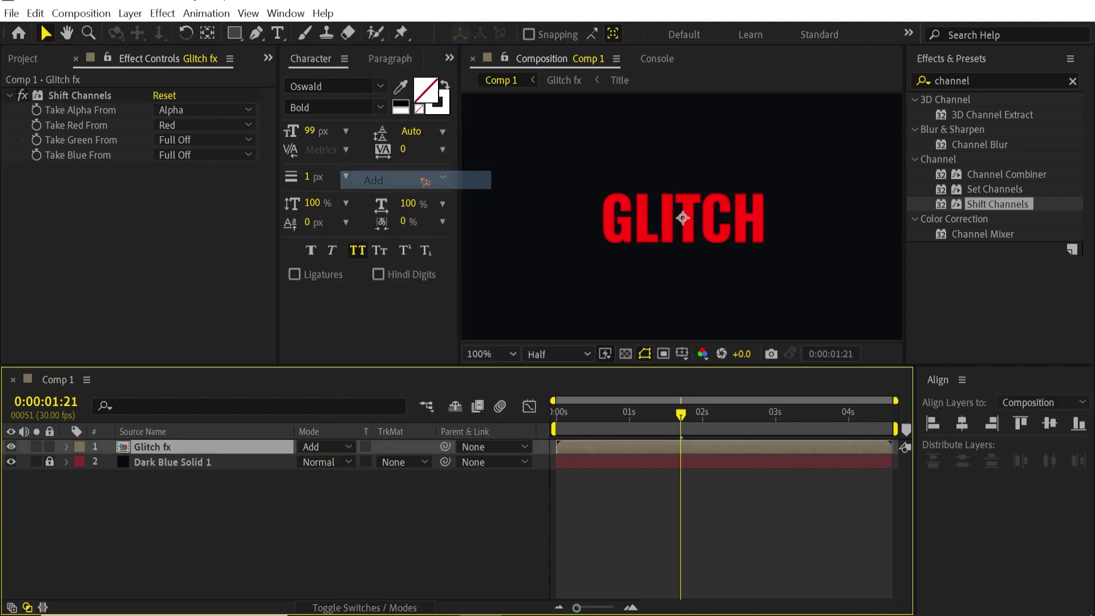
Duplicate the Glitch fx layer and make the copy green-only, with Take Red From at Full Off and Take Green From at Green.
key("ctrl+d")
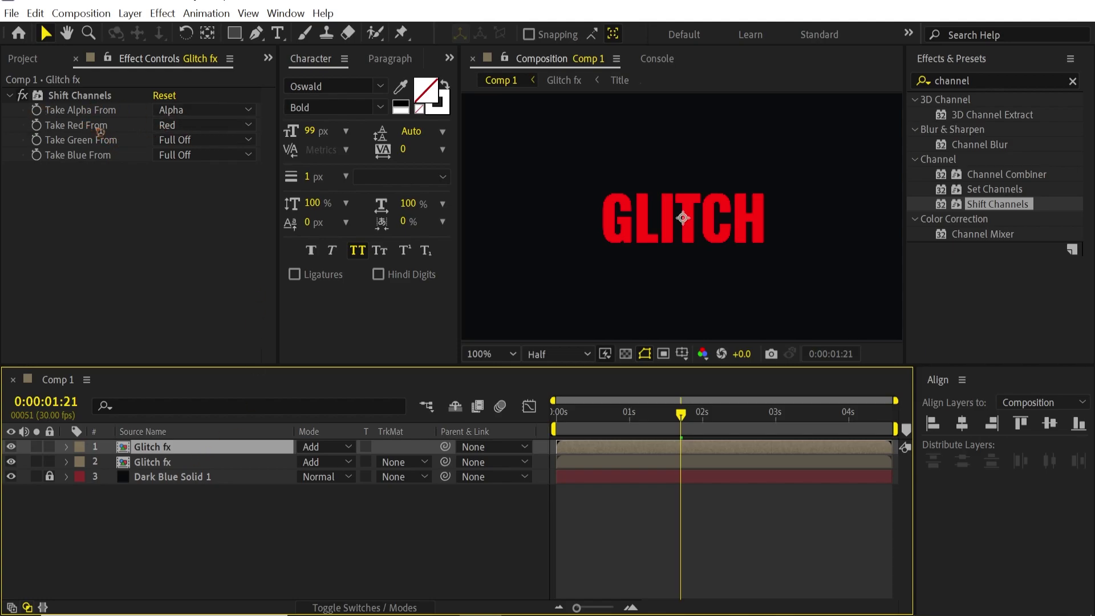
left_click(188, 127)
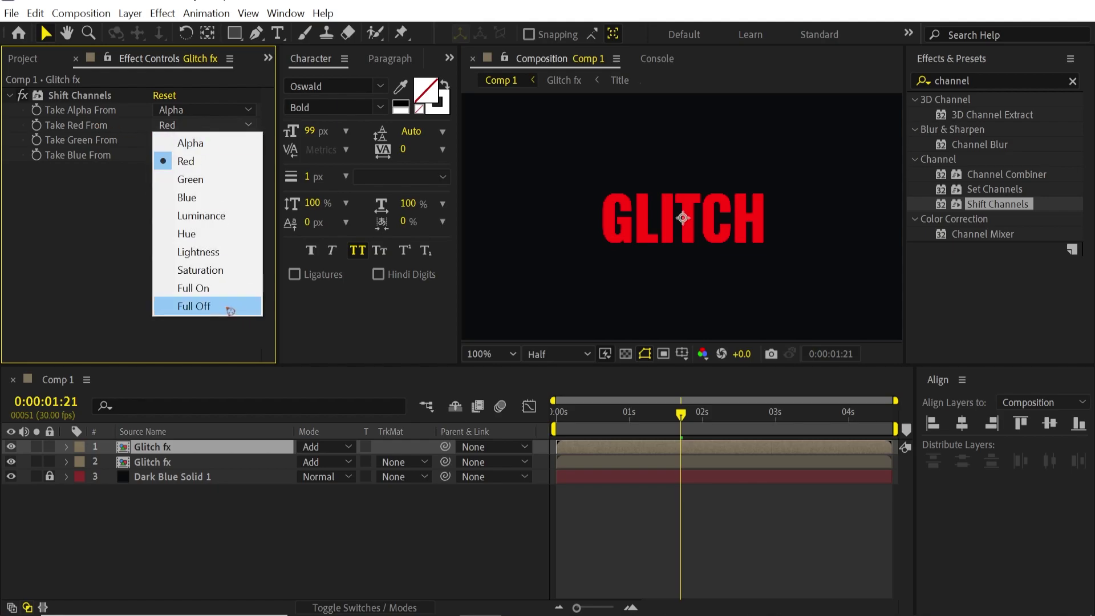
left_click(228, 306)
left_click(205, 143)
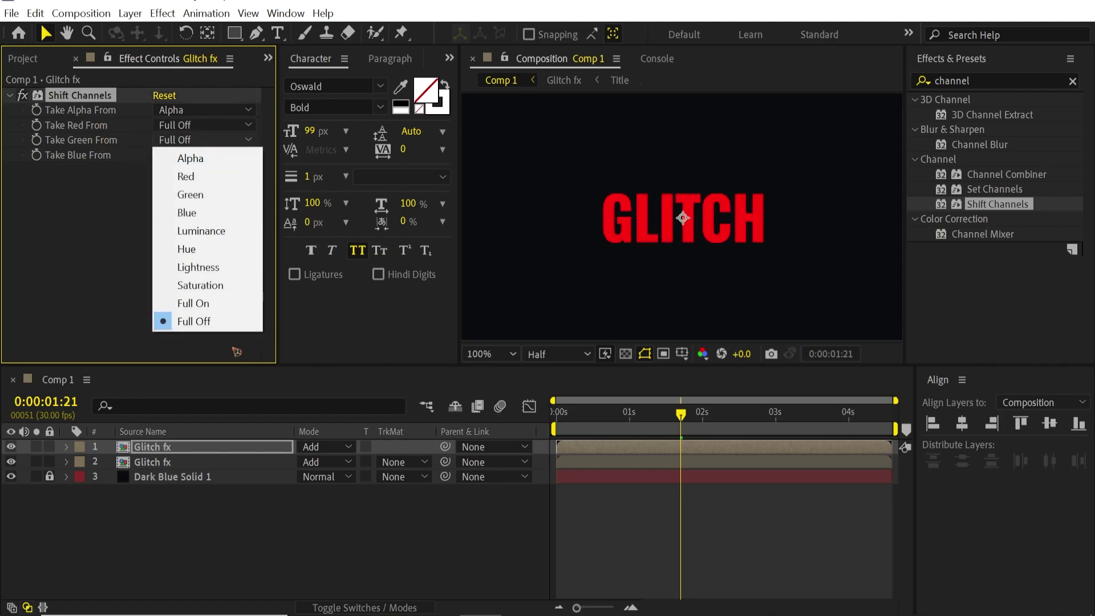
left_click(204, 196)
left_click(224, 549)
Duplicate the green Glitch fx layer and make the copy blue-only, with Take Green From at Full Off and Take Blue From at Blue.
left_click(206, 449)
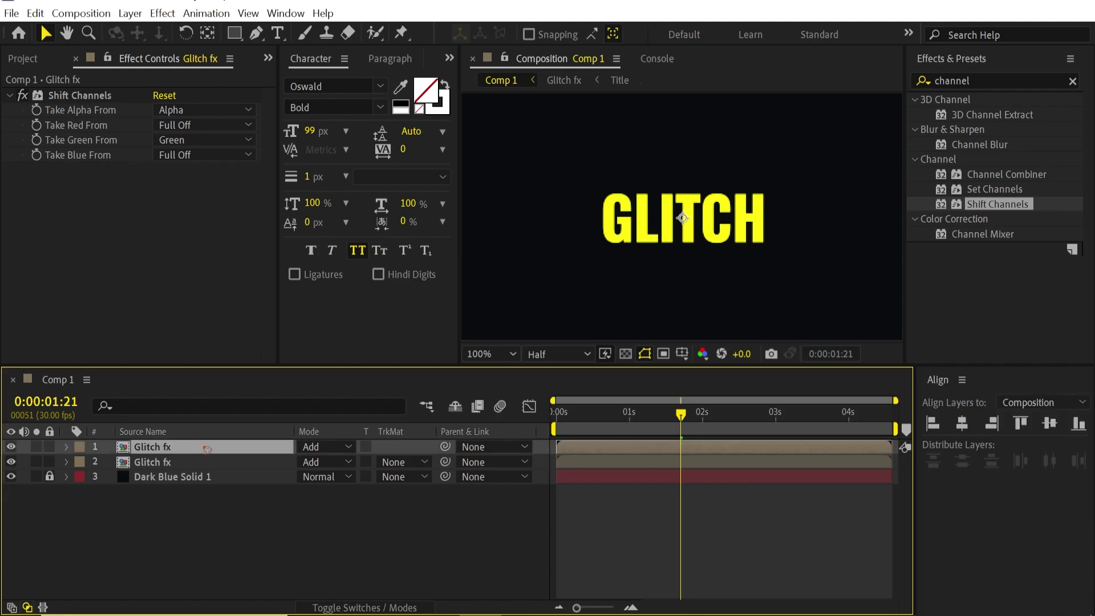
key("ctrl+d")
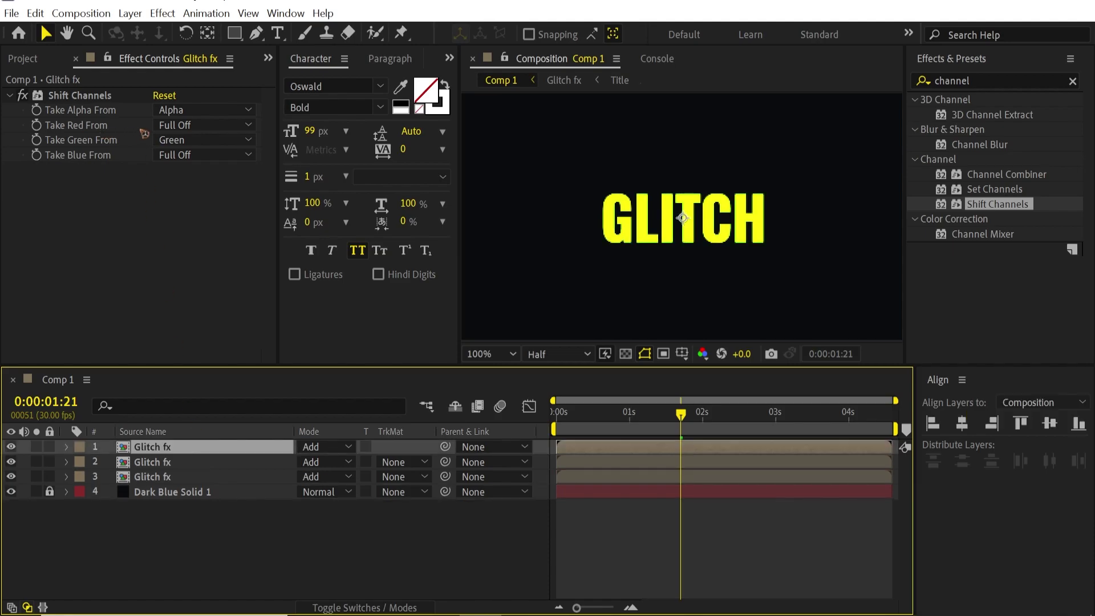
left_click(194, 141)
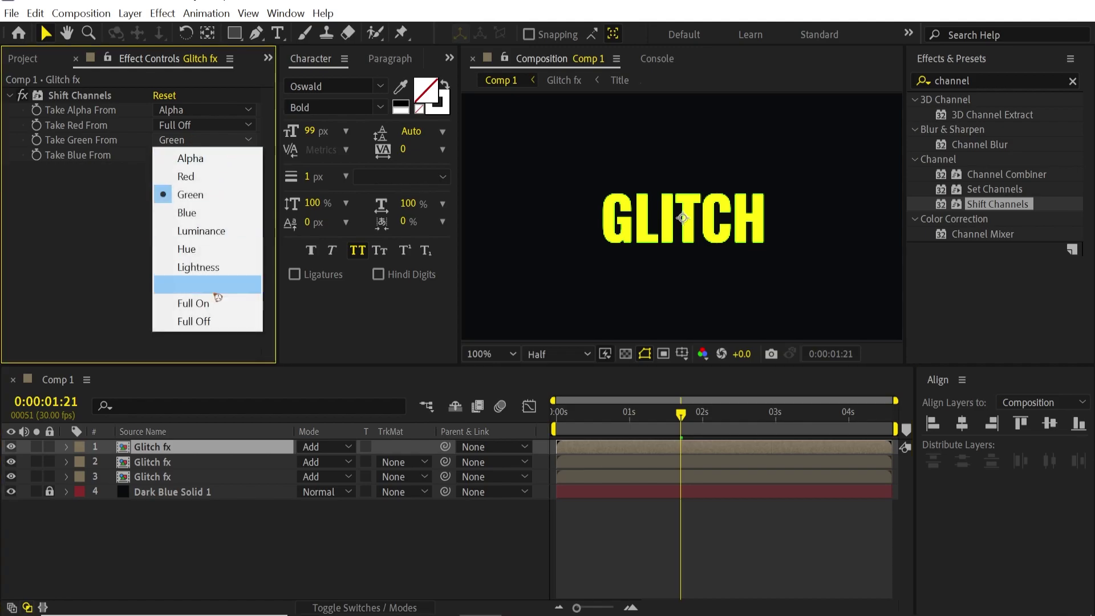
left_click(205, 322)
left_click(204, 156)
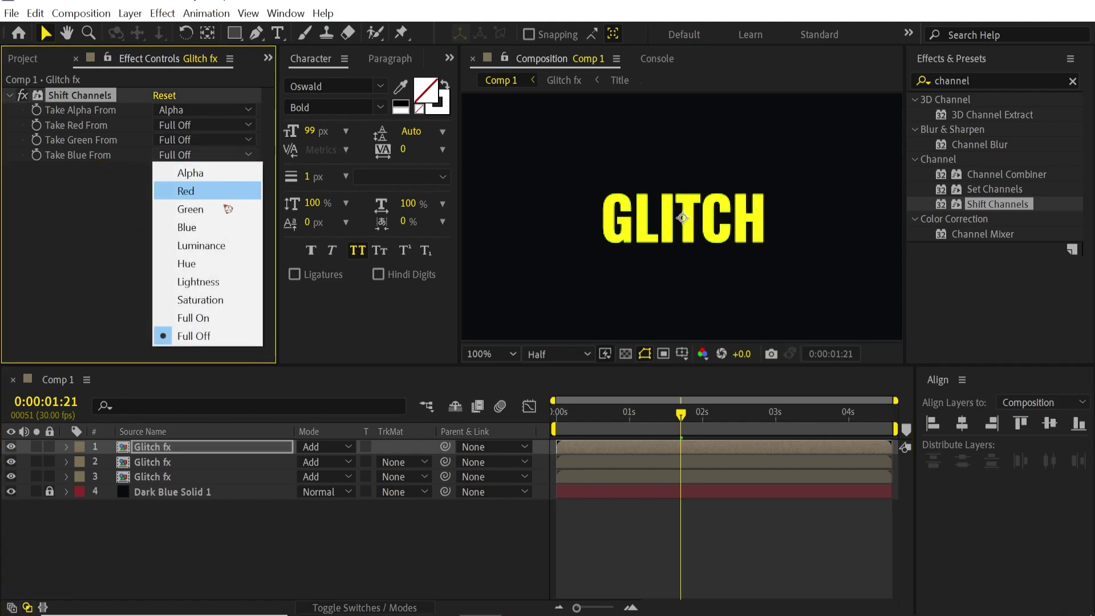
left_click(236, 224)
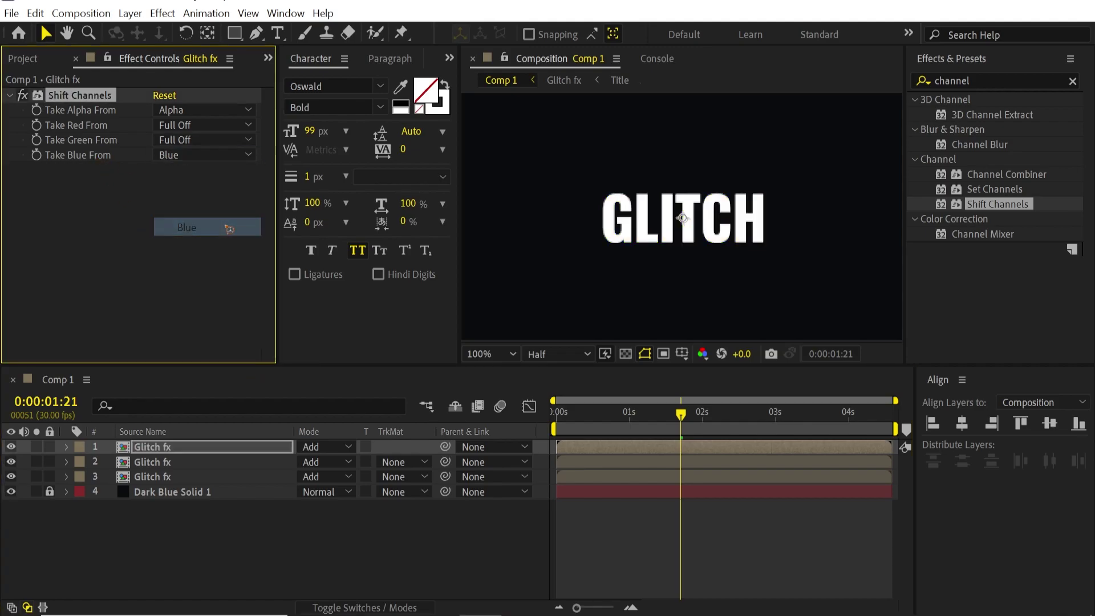
Offset the green Glitch fx layer by about 5 frames and the blue one by about 10 frames, and preview the colour split.
left_click(582, 433)
key("space")
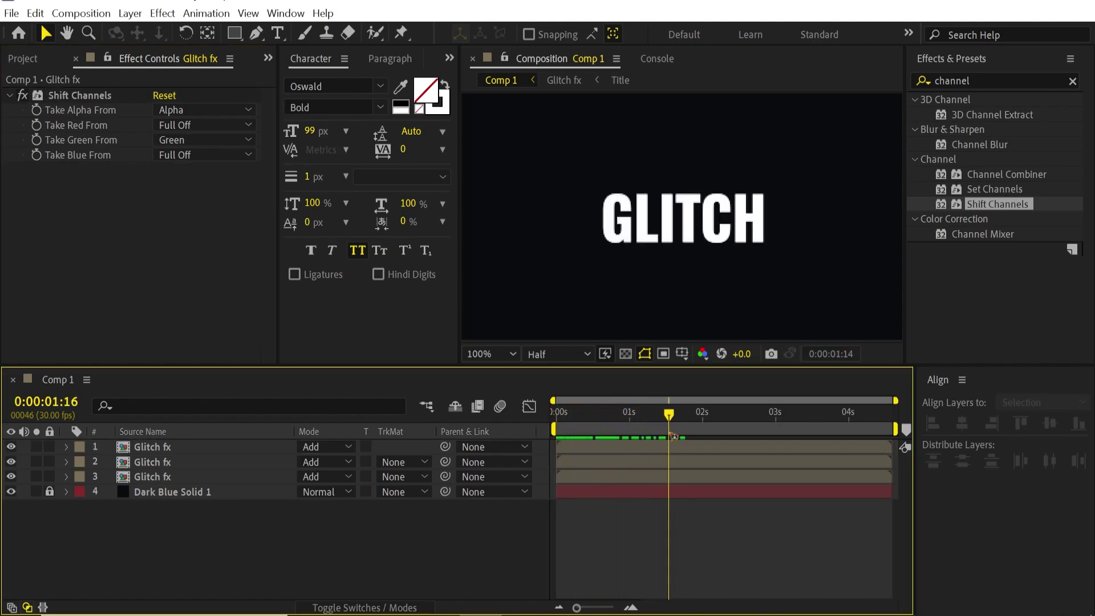
left_click(549, 433)
left_click(171, 462)
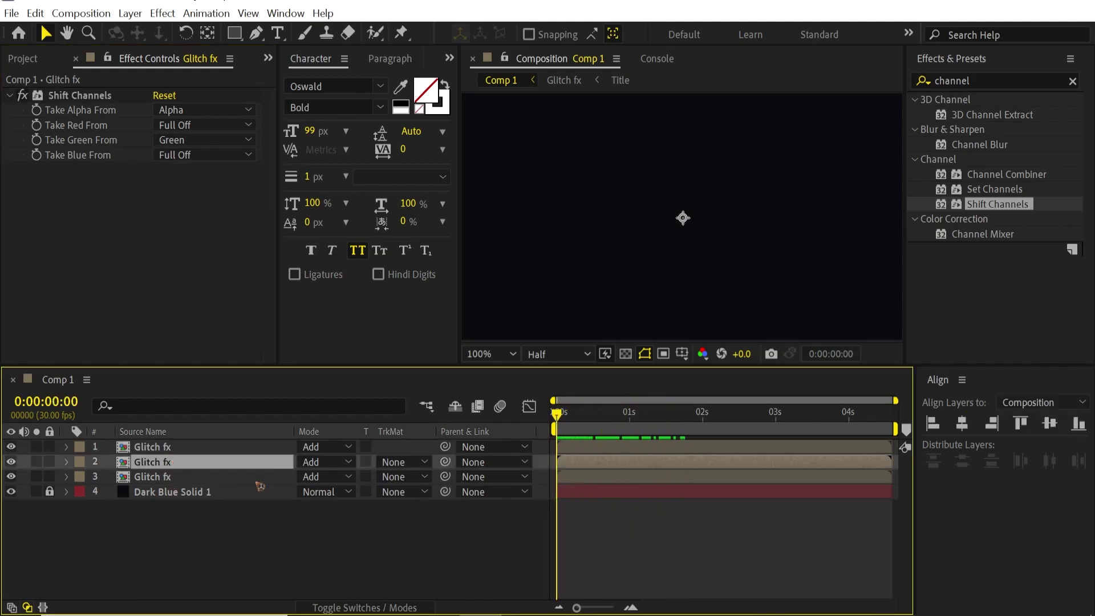
left_click_drag(572, 463, 577, 464)
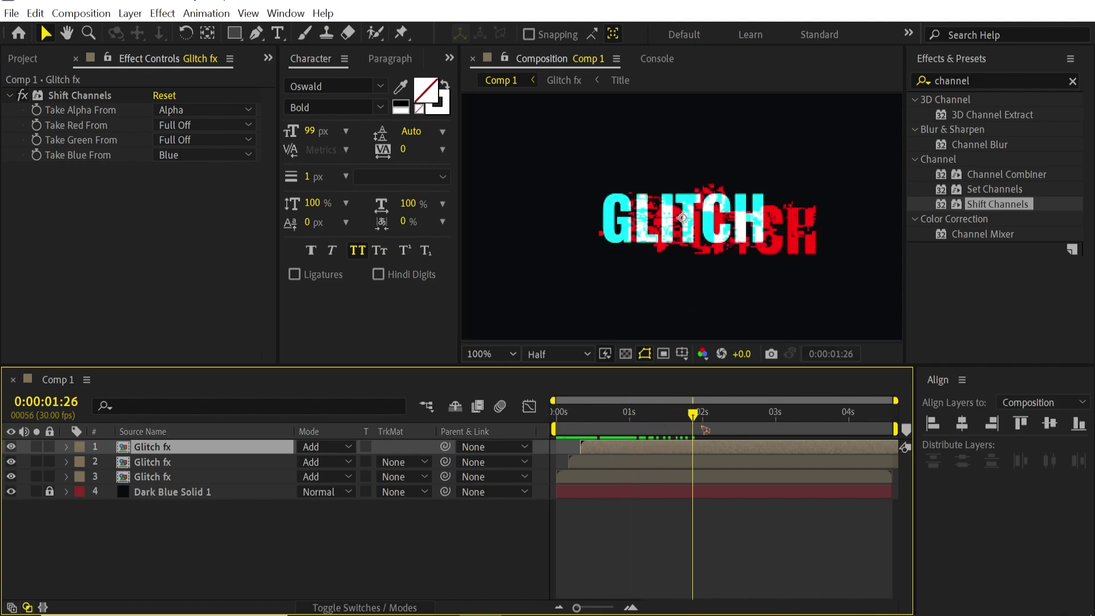
key("space")
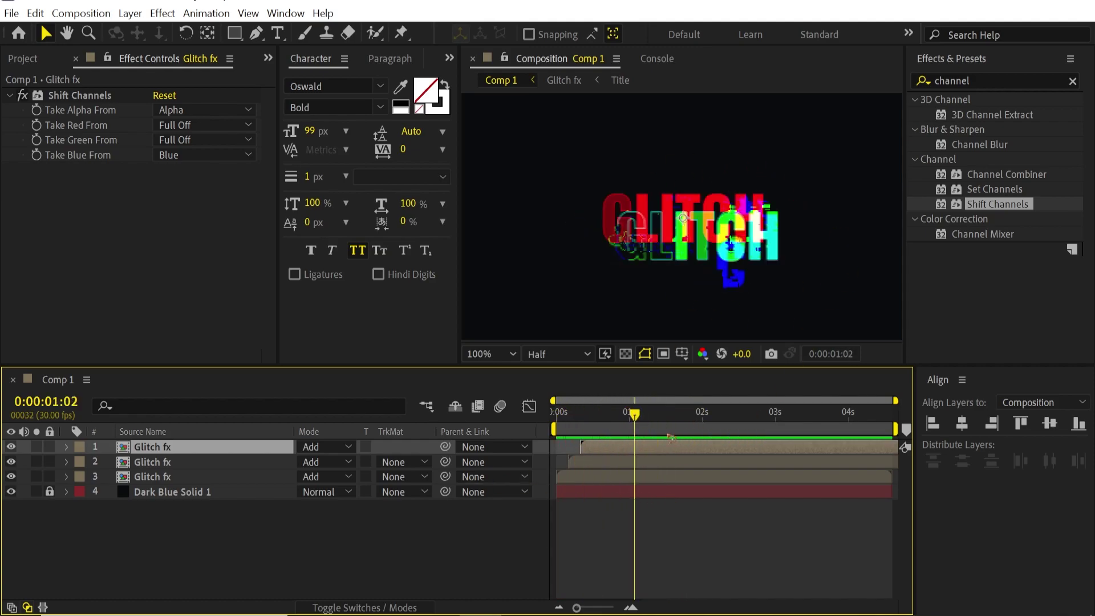
Open the Title composition nested in Glitch fx and add a 1920 x 1080 solid named dots beneath the text layers.
double_click(165, 478)
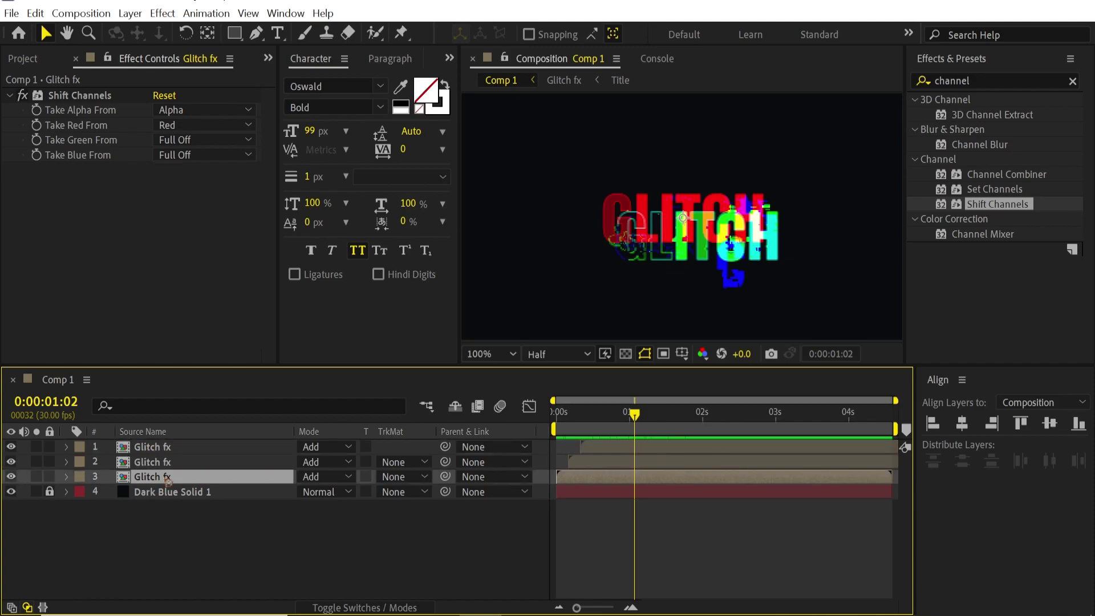
double_click(171, 492)
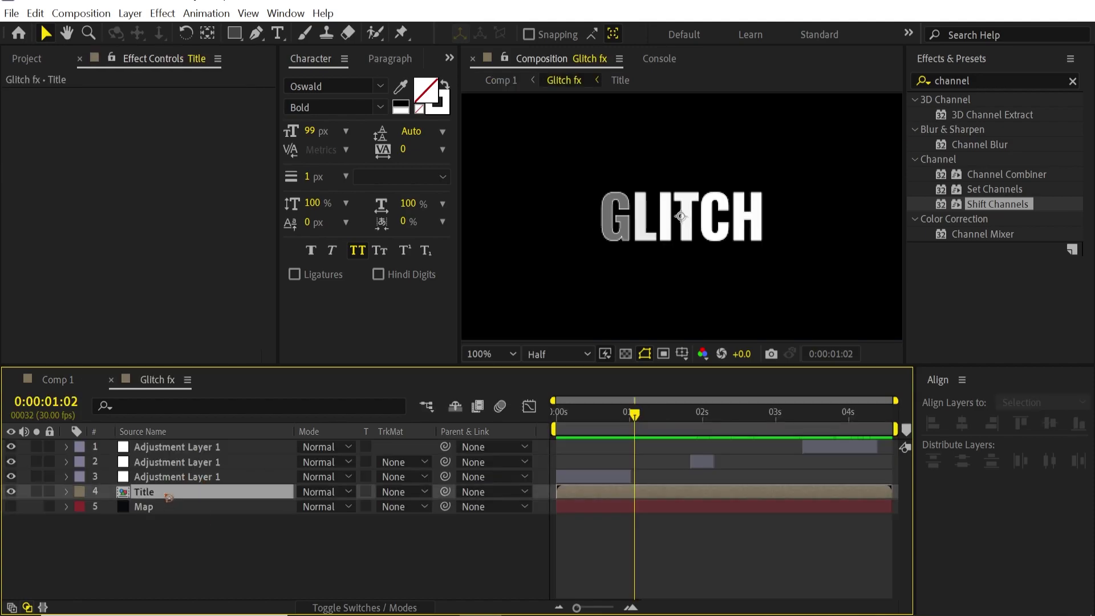
left_click(130, 13)
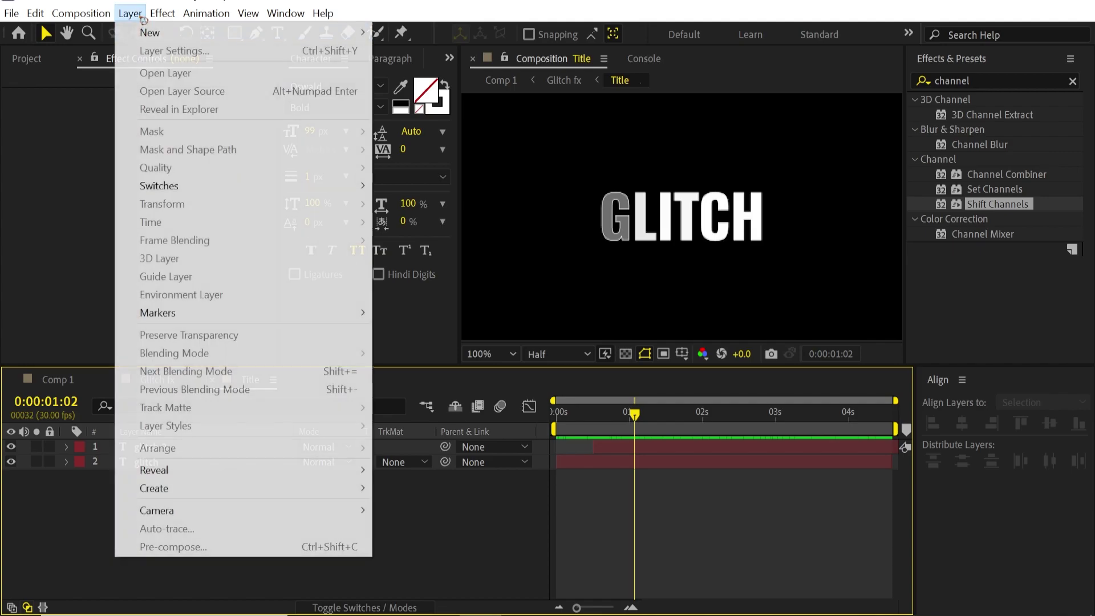
mouse_move(207, 32)
left_click(499, 56)
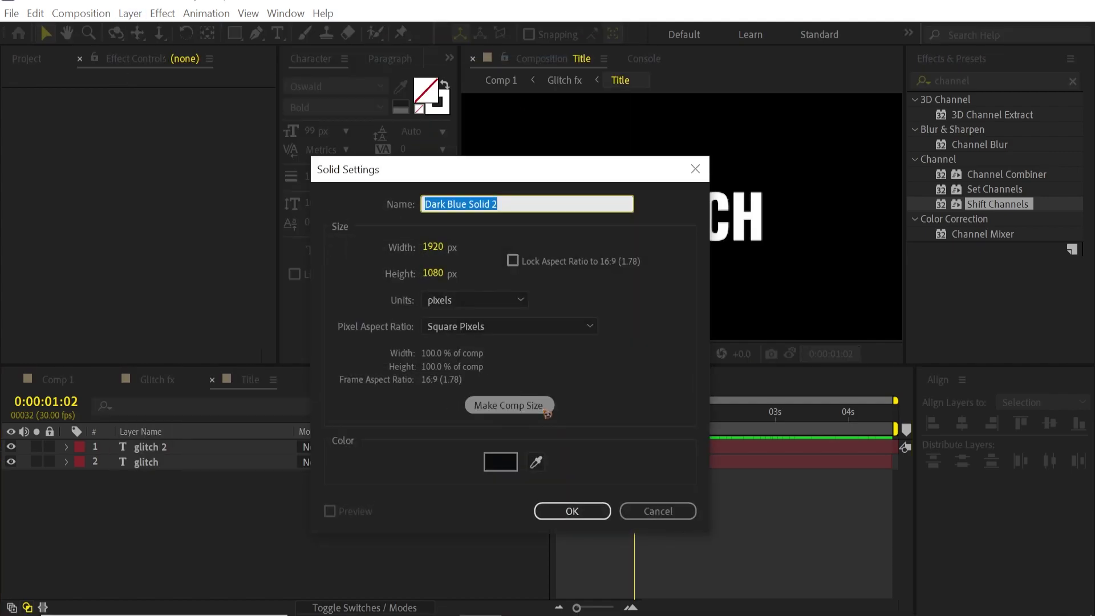
type("dots")
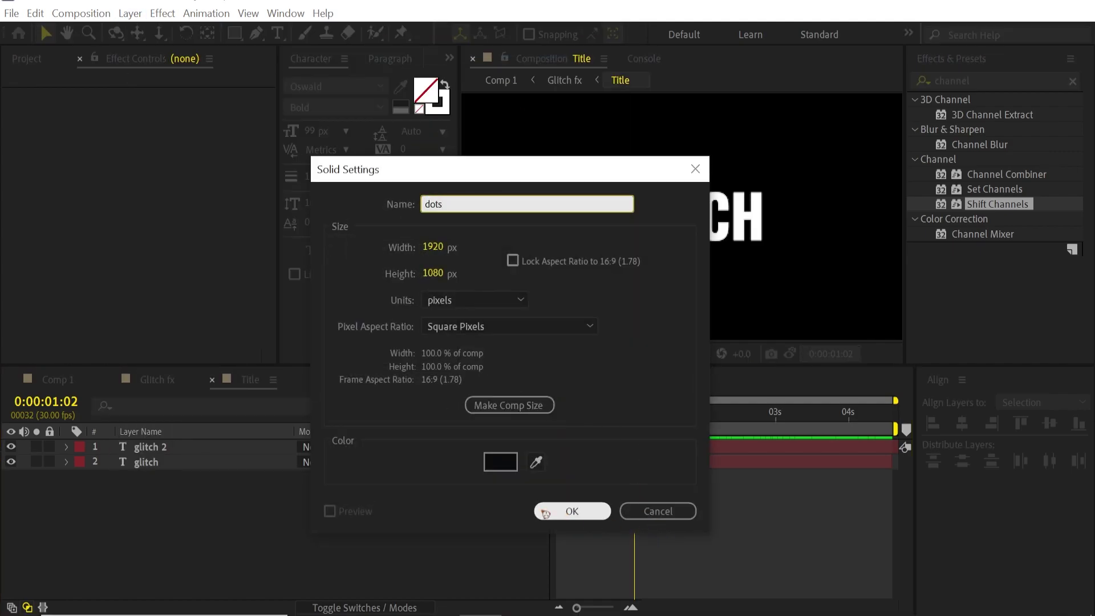
key("Return")
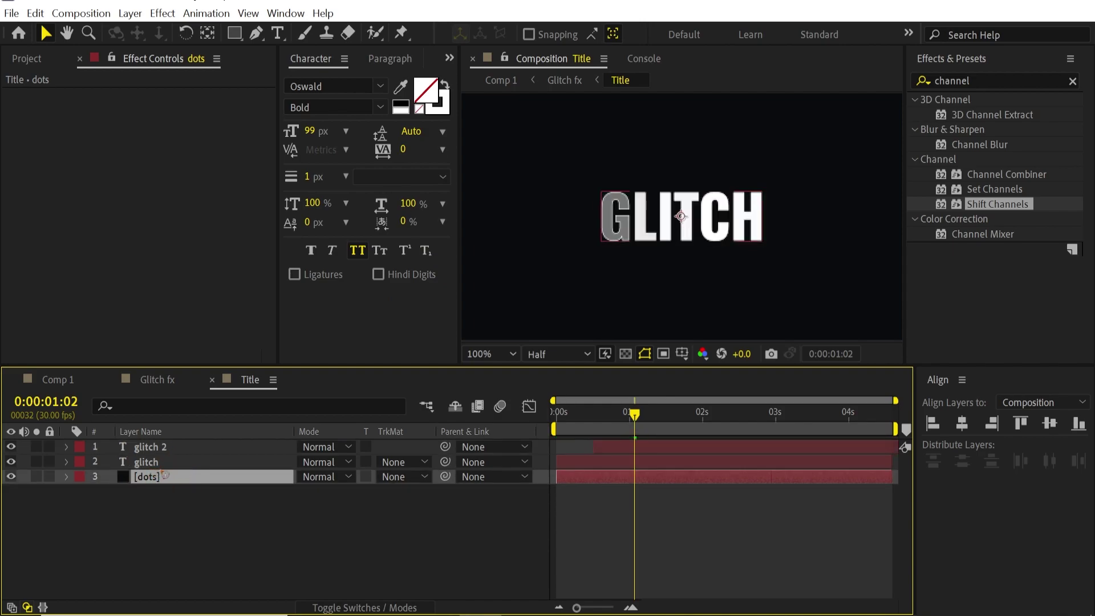
Apply CC Ball Action to the dots layer with Grid Spacing 6 and Ball Size 21.
left_click(1003, 78)
type("cc ball")
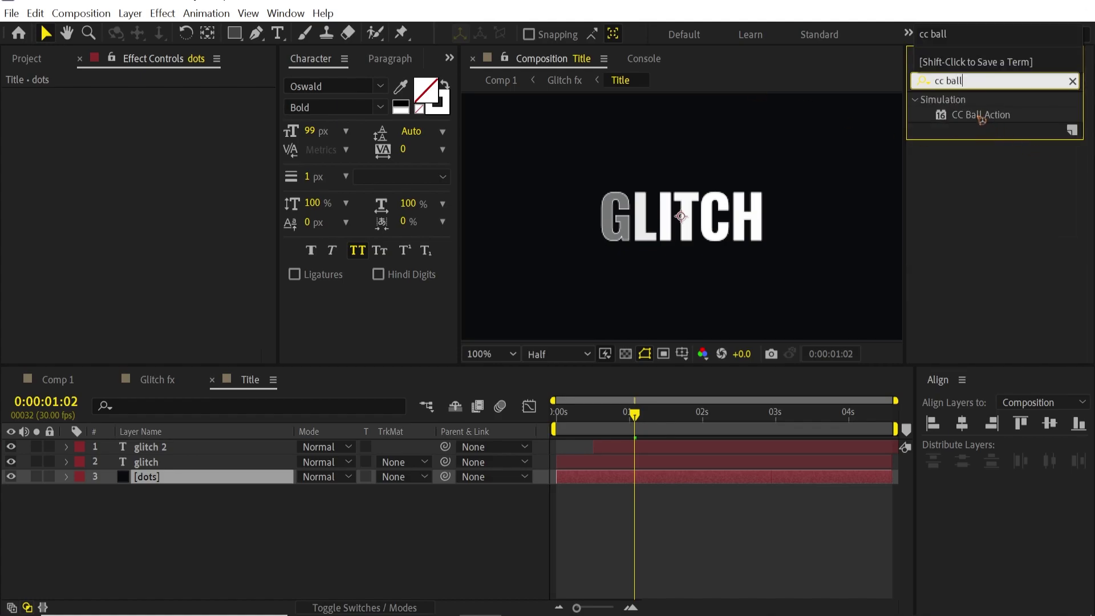
left_click_drag(981, 117, 196, 481)
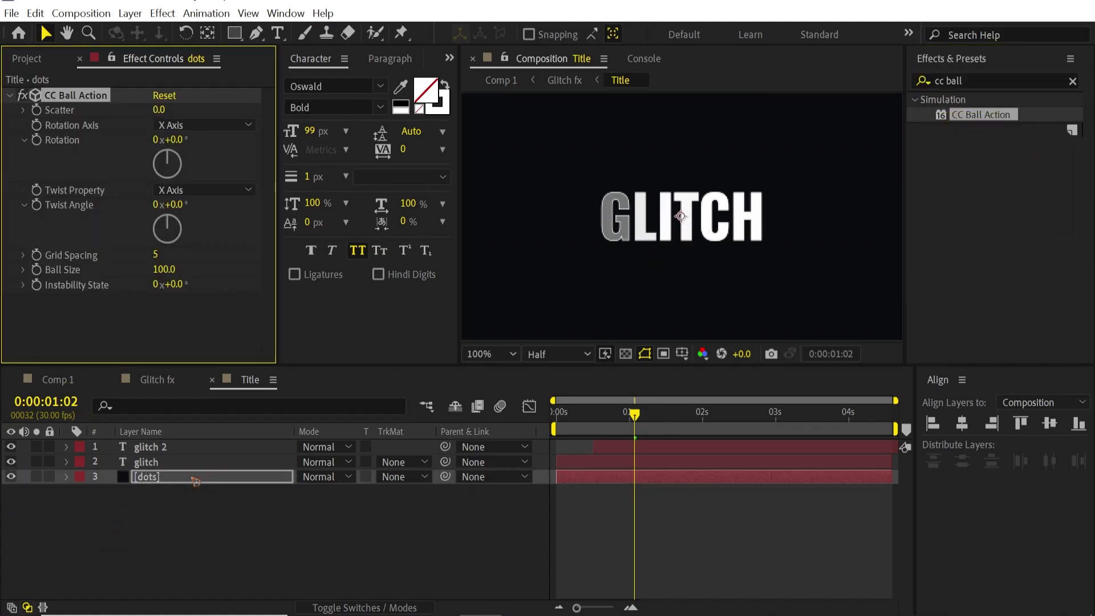
left_click(165, 269)
type("10")
key("Return")
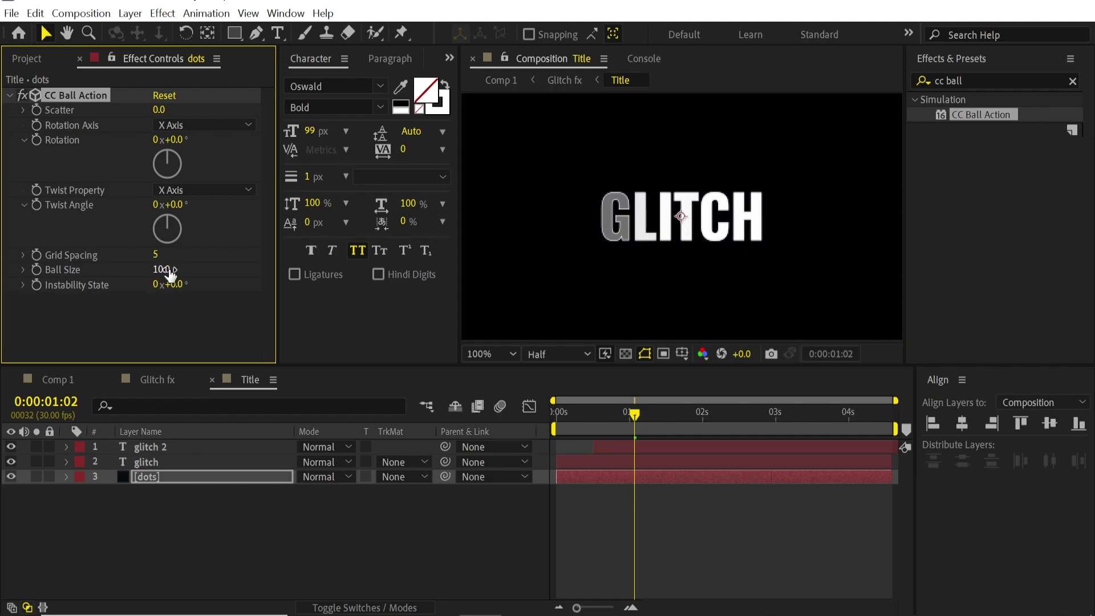
mouse_move(156, 255)
left_mouse_down()
mouse_move(159, 276)
mouse_move(179, 272)
mouse_move(151, 258)
left_mouse_up()
left_click(294, 538)
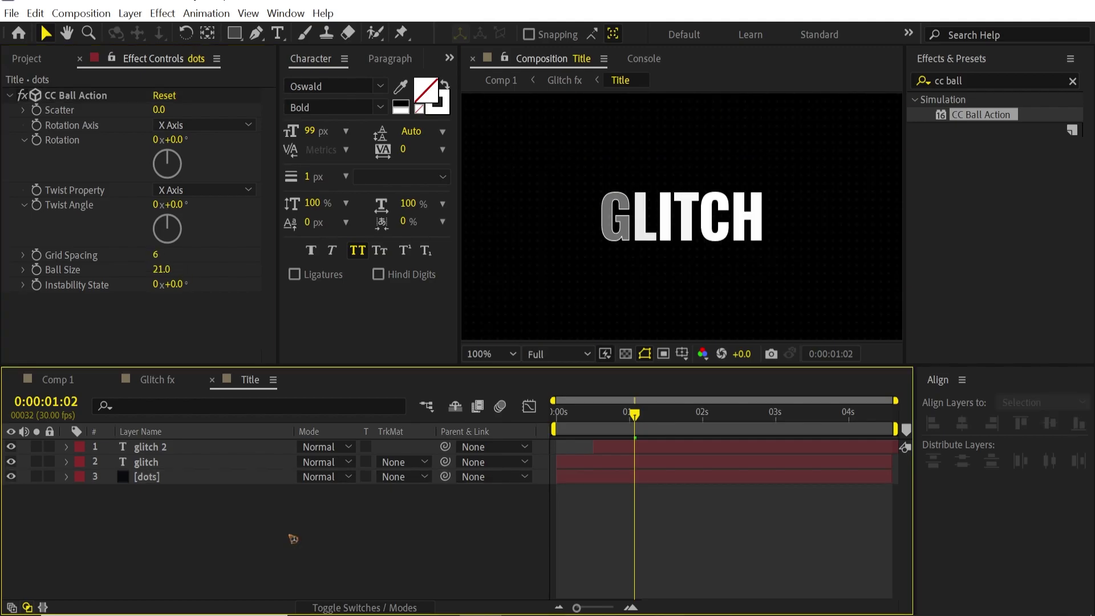
Pre-compose the dots layer into a composition named dots, moving all attributes into it.
left_click(188, 478)
right_click(188, 478)
left_click(228, 342)
type("dots")
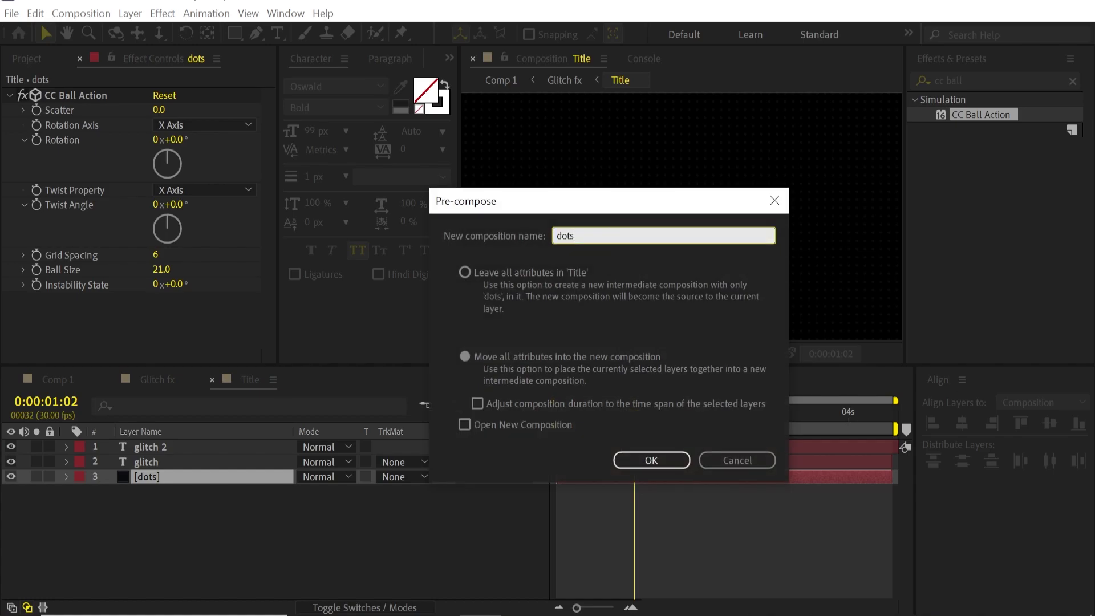
key("Return")
Draw a wide rectangular mask on the dots layer around the GLITCH title and slightly feather its edges.
left_click_drag(234, 32, 352, 34)
left_click_drag(533, 170, 865, 264)
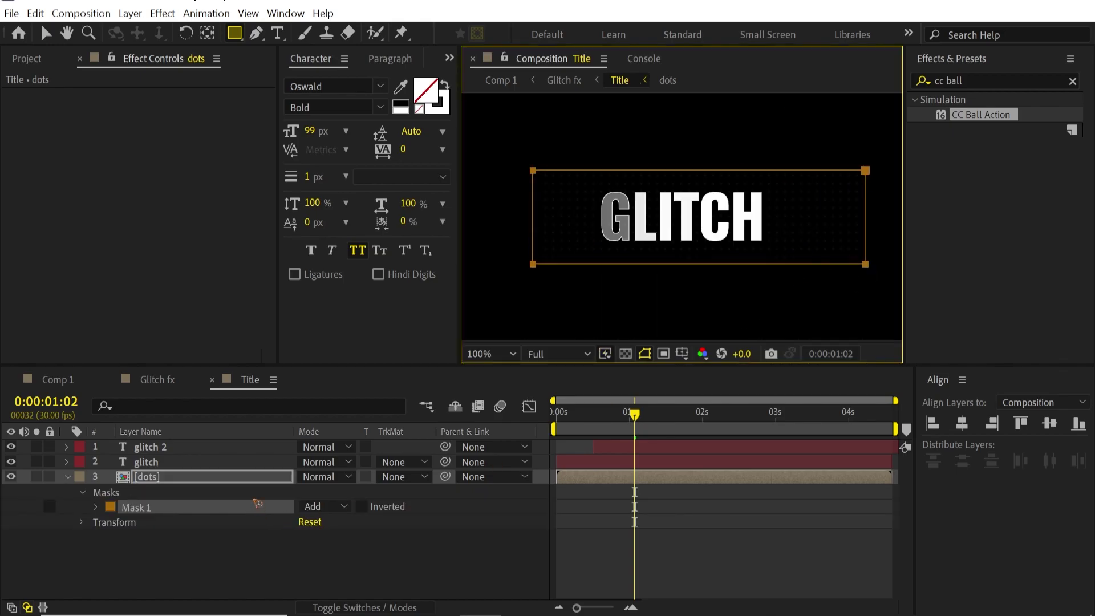
key("f")
left_click_drag(325, 507, 331, 506)
Keyframe the dots layer's opacity to fade in from 0:00:00:00 up to 100% at 0:00:01:02.
key("t")
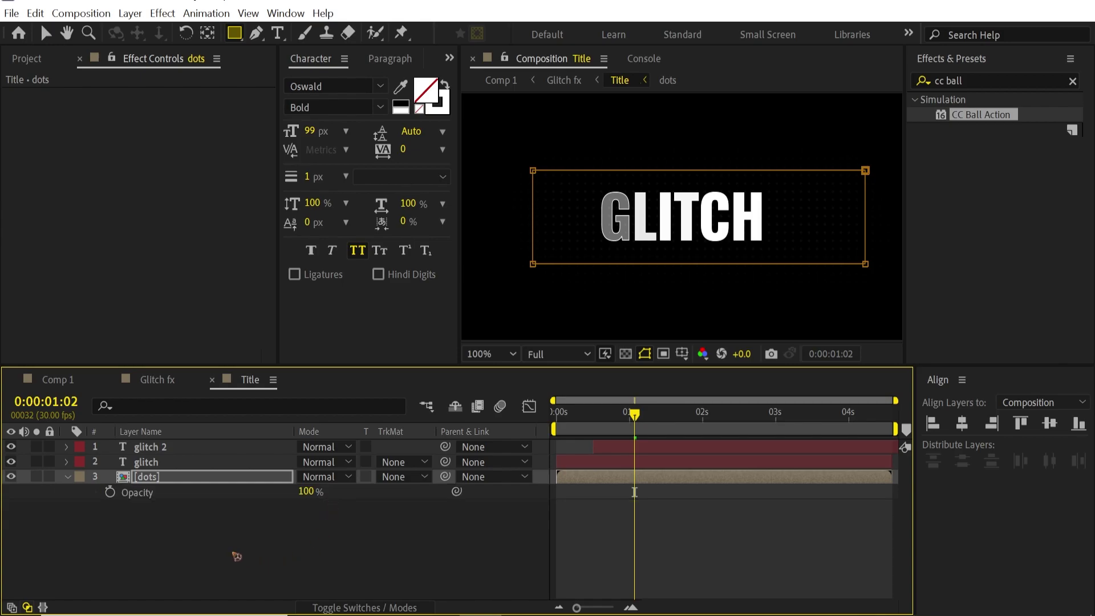
left_click(110, 492)
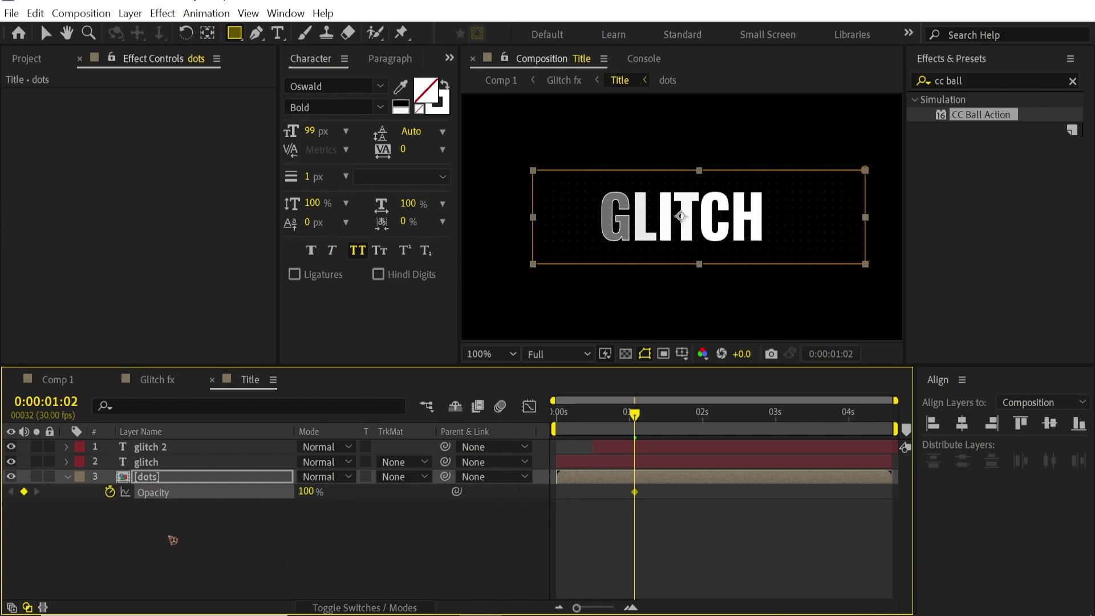
left_click(556, 431)
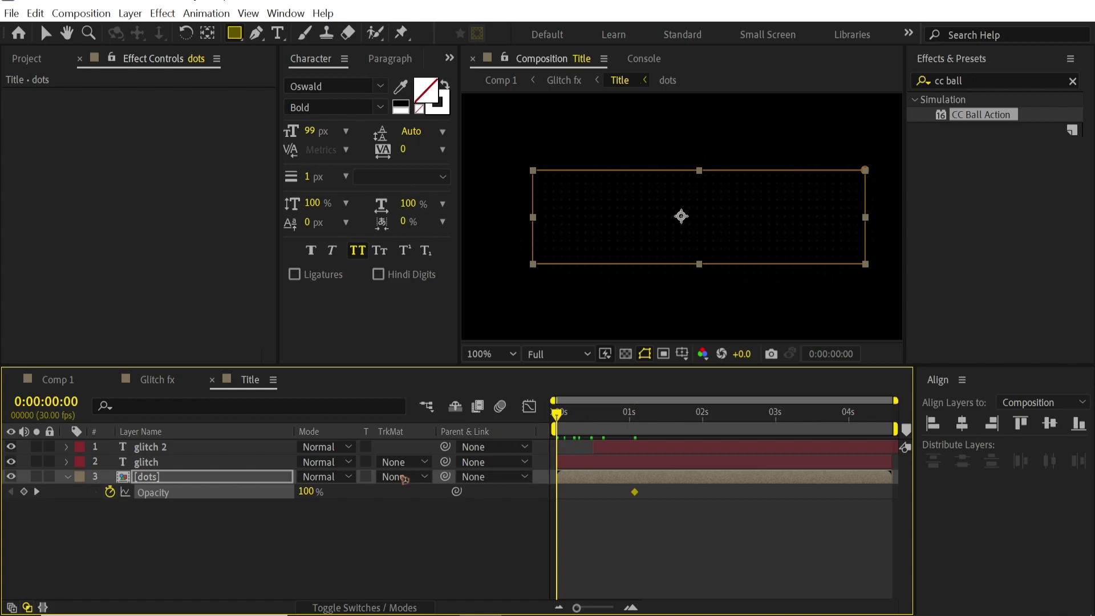
left_click_drag(307, 491, 146, 506)
left_click(616, 543)
Preview the dots fade-in and add a 100% opacity keyframe to the dots layer at 0:00:03:24.
key("space")
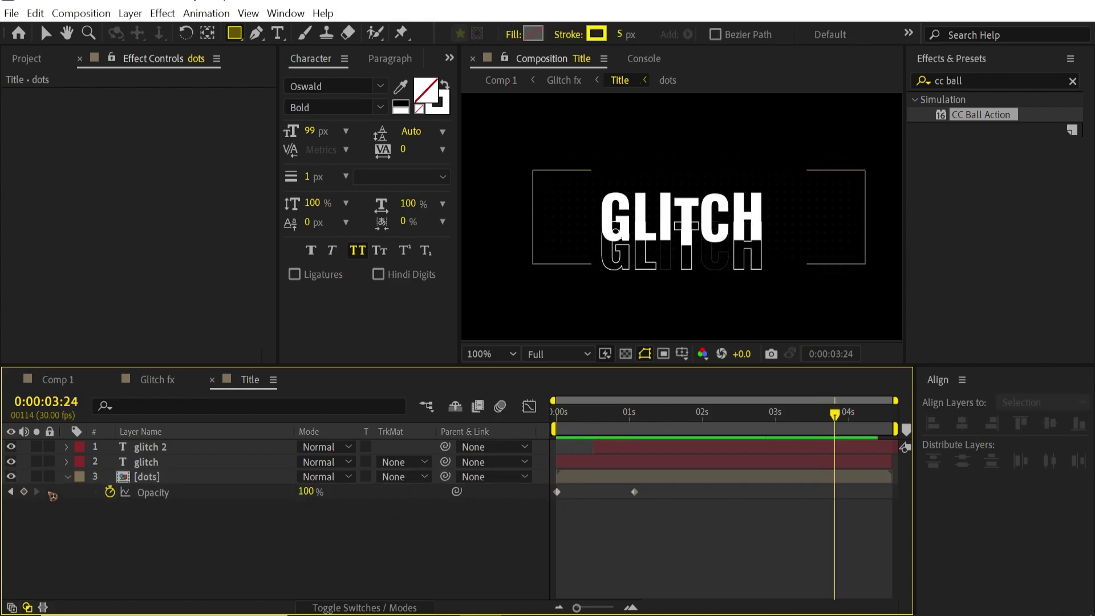
left_click(23, 491)
key("space")
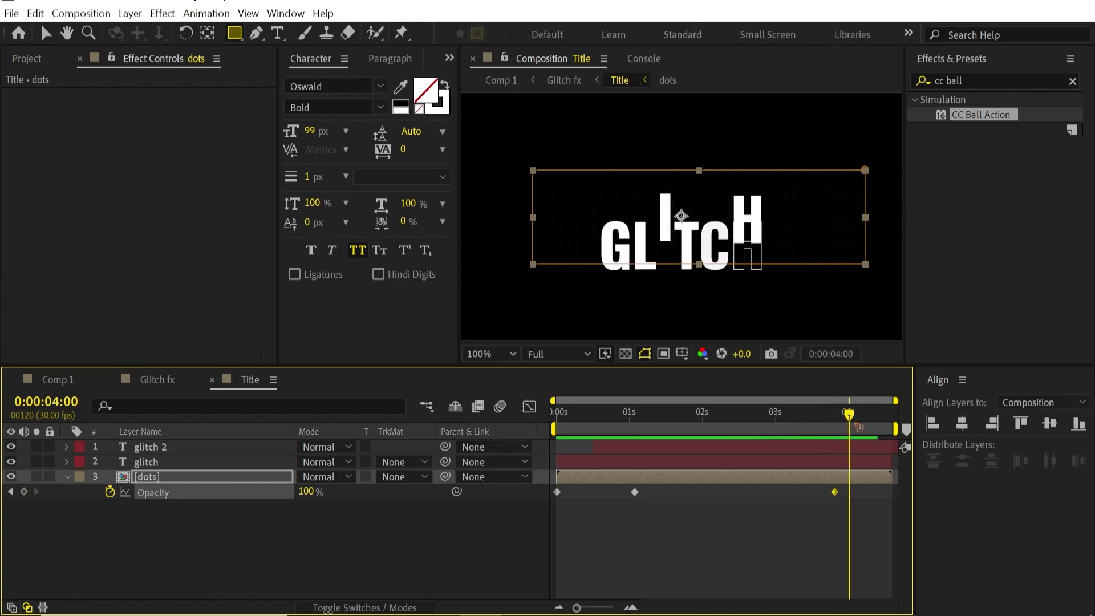